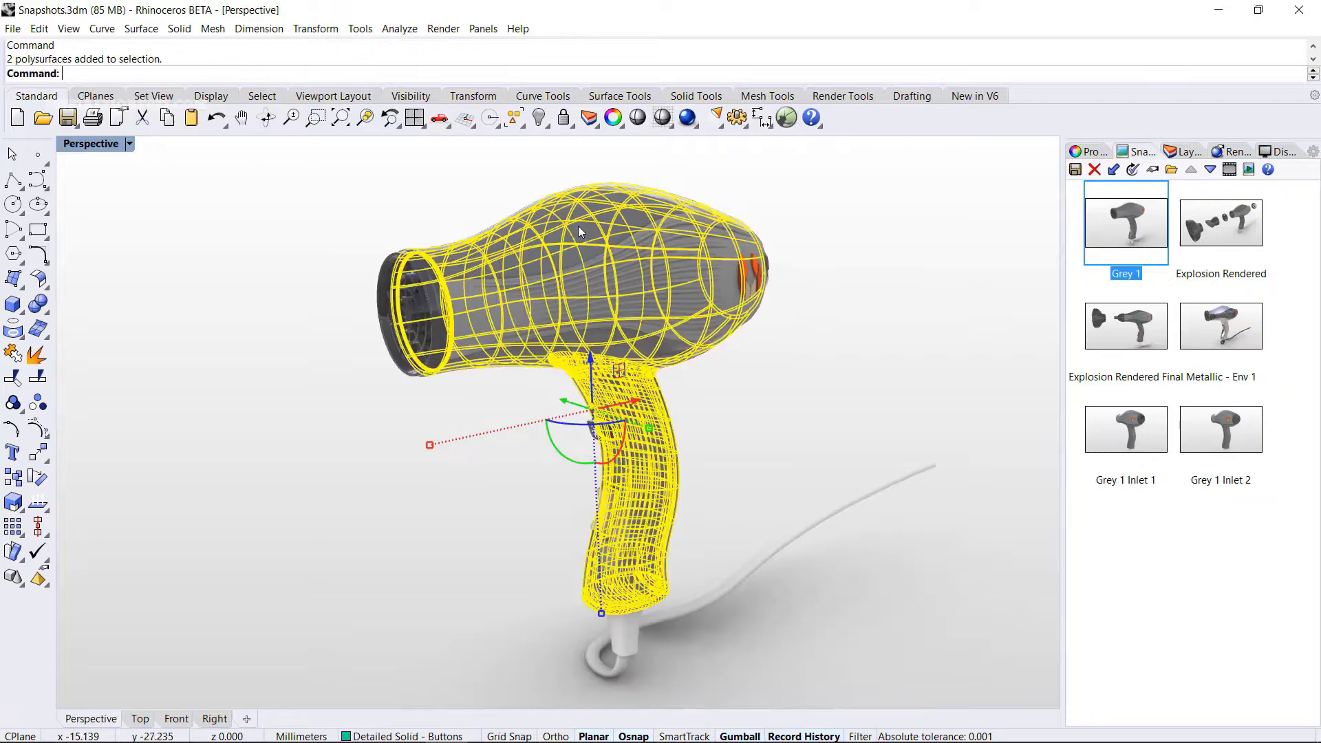
Apply Blue Plastic to the hair dryer body and save the snapshot 'Blue 1'.
{"action": "left_click", "coordinate": [1084, 152]}
{"action": "left_click", "coordinate": [1179, 213]}
{"action": "left_click", "coordinate": [1129, 445]}
{"action": "left_click", "coordinate": [938, 352]}
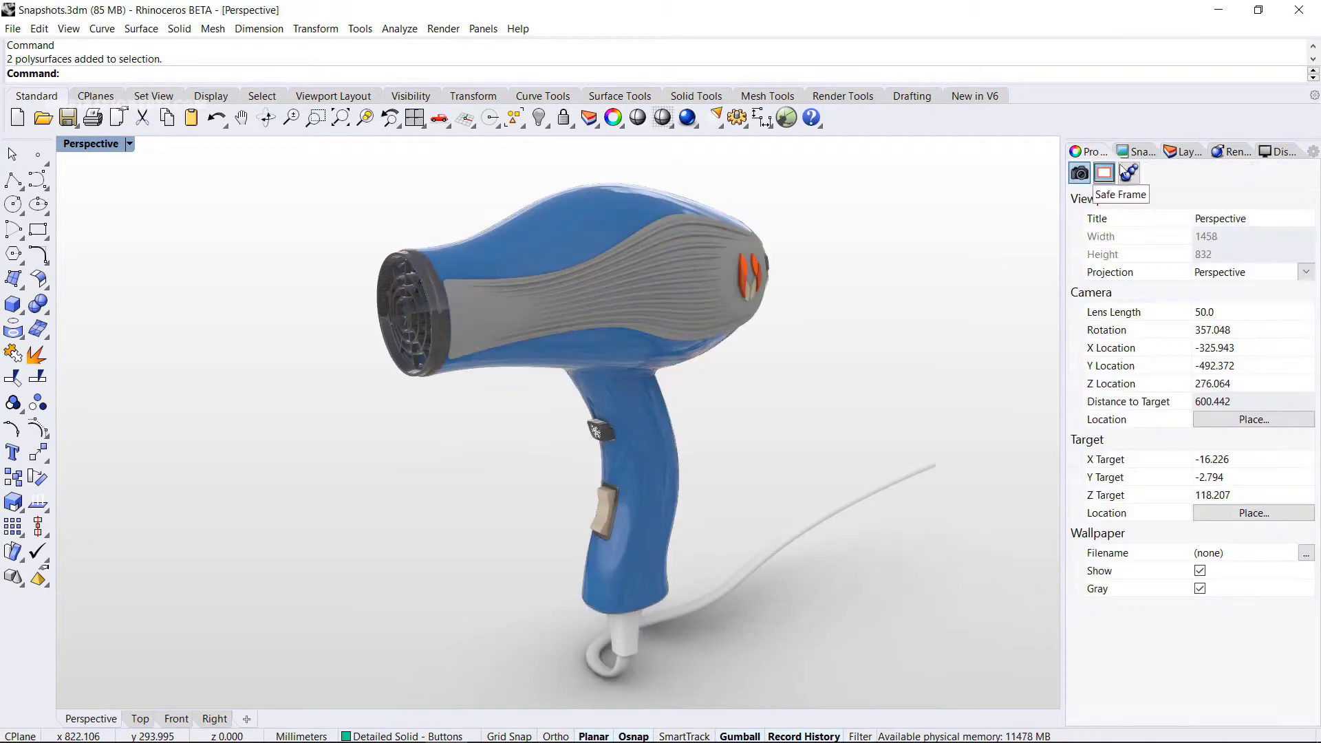
{"action": "left_click", "coordinate": [1139, 152]}
{"action": "left_click", "coordinate": [1075, 169]}
{"action": "type", "text": "Blue 1"}
{"action": "left_click", "coordinate": [670, 412]}
{"action": "left_click", "coordinate": [654, 504]}
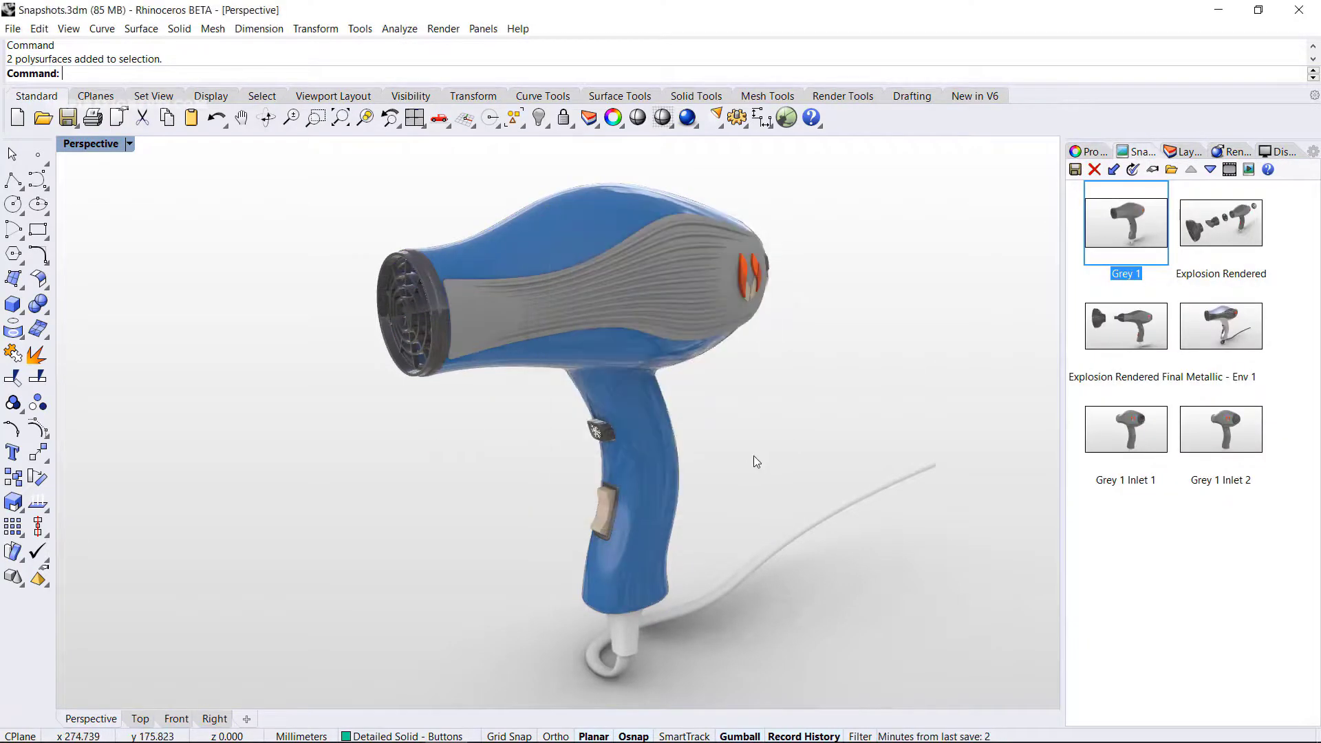
Switch the dryer body to Orange Plastic and save the snapshot 'Orange 1'.
{"action": "left_click", "coordinate": [660, 454]}
{"action": "left_click", "coordinate": [1084, 151]}
{"action": "left_click", "coordinate": [1296, 216]}
{"action": "scroll", "coordinate": [1133, 566], "scroll_direction": "down", "scroll_amount": 3}
{"action": "left_click", "coordinate": [1142, 565]}
{"action": "key", "text": "Escape"}
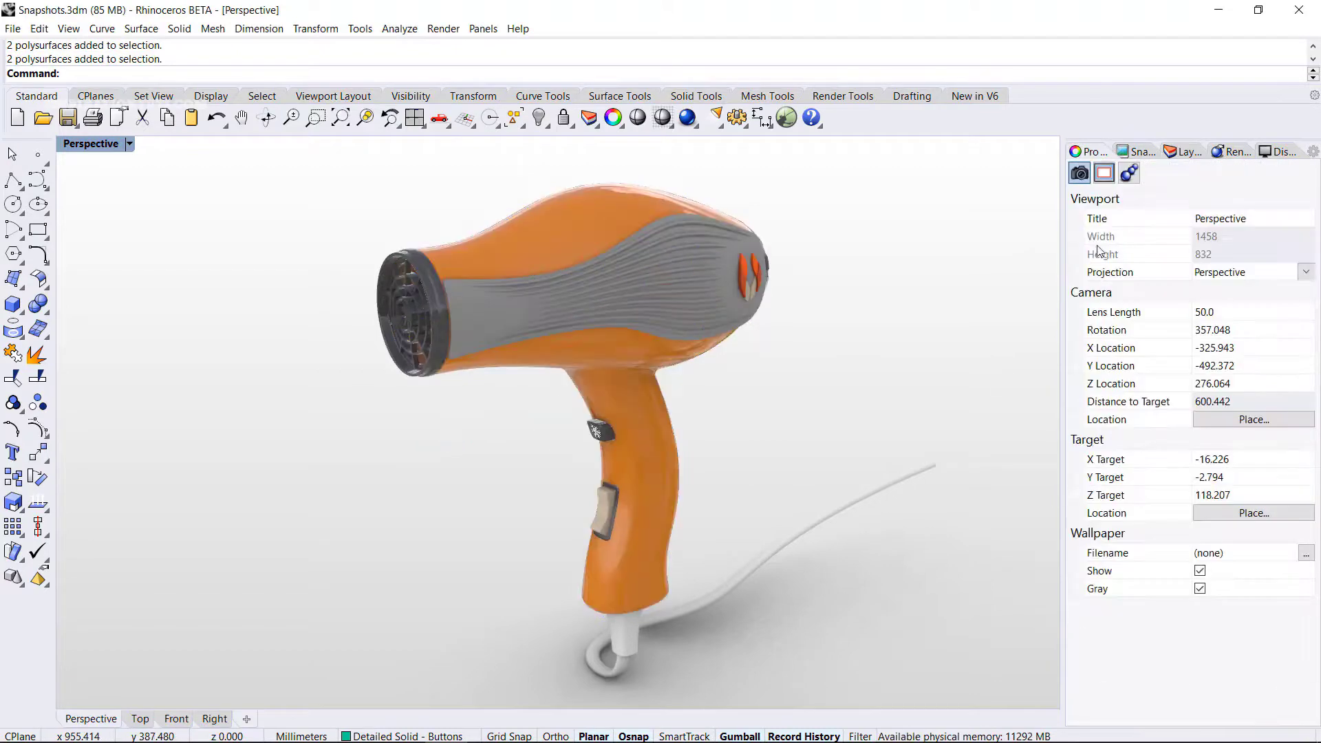
{"action": "left_click", "coordinate": [1138, 152]}
{"action": "left_click", "coordinate": [1075, 169]}
{"action": "type", "text": "Orange 1"}
{"action": "left_click", "coordinate": [671, 412]}
{"action": "left_click", "coordinate": [654, 510]}
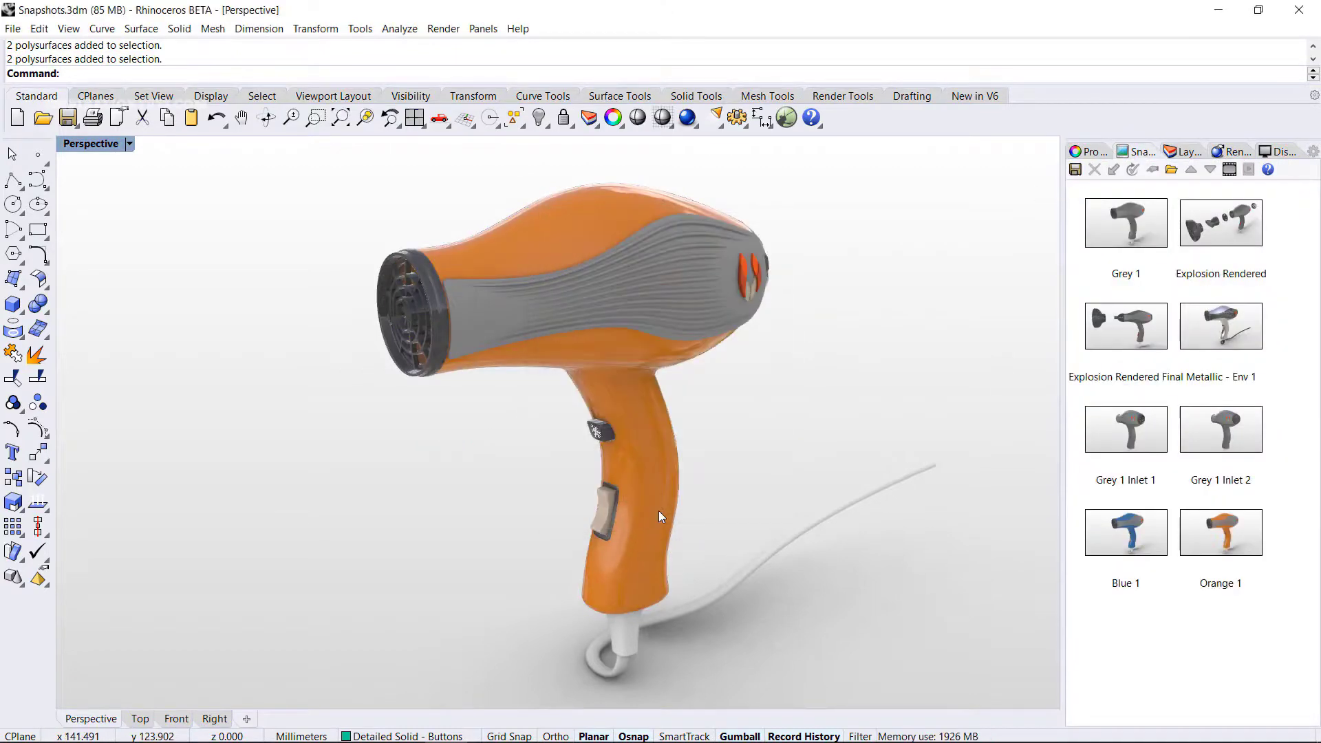
Make the dryer body Beige Plastic, with the front outlet and switch in Orange Plastic.
{"action": "left_click", "coordinate": [629, 204]}
{"action": "left_click", "coordinate": [1084, 152]}
{"action": "left_click", "coordinate": [1101, 206]}
{"action": "scroll", "coordinate": [1142, 434], "scroll_direction": "up", "scroll_amount": 2}
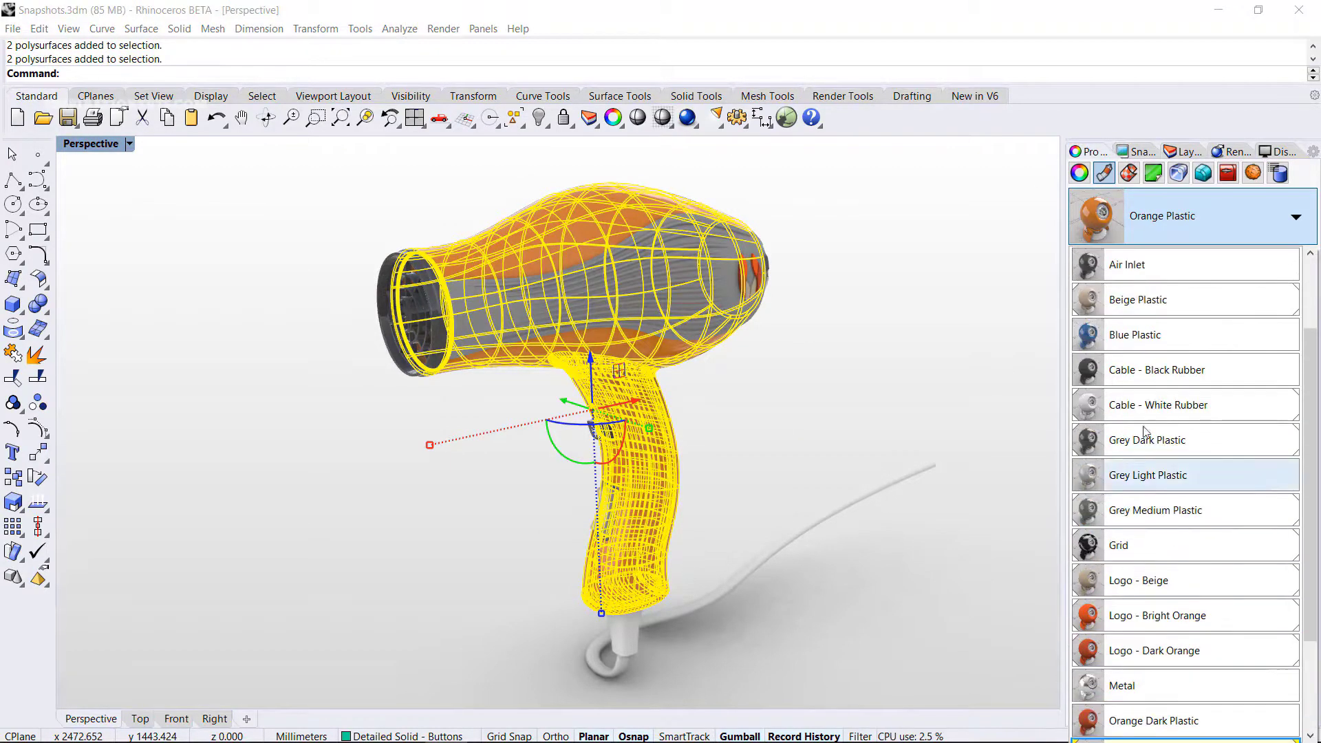
{"action": "left_click", "coordinate": [1179, 298]}
{"action": "left_click", "coordinate": [964, 280]}
{"action": "left_click", "coordinate": [413, 310]}
{"action": "left_click", "coordinate": [610, 497], "text": "shift"}
{"action": "left_click", "coordinate": [1101, 213]}
{"action": "scroll", "coordinate": [1124, 628], "scroll_direction": "down", "scroll_amount": 2}
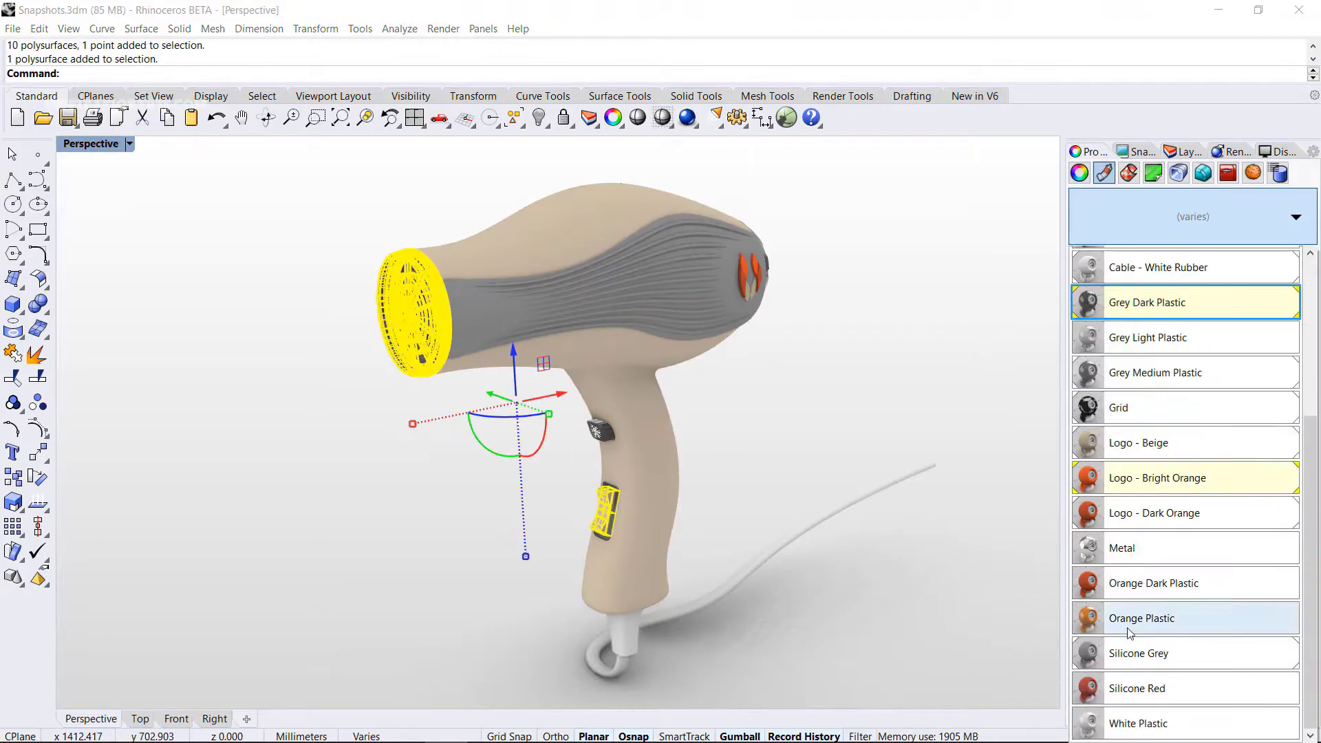
{"action": "left_click", "coordinate": [1123, 628]}
{"action": "left_click", "coordinate": [984, 369]}
Save the beige colourway as snapshot 'Beige 1', then restore 'Blue 1'.
{"action": "left_click", "coordinate": [1139, 151]}
{"action": "left_click", "coordinate": [1075, 170]}
{"action": "type", "text": "Beige 1"}
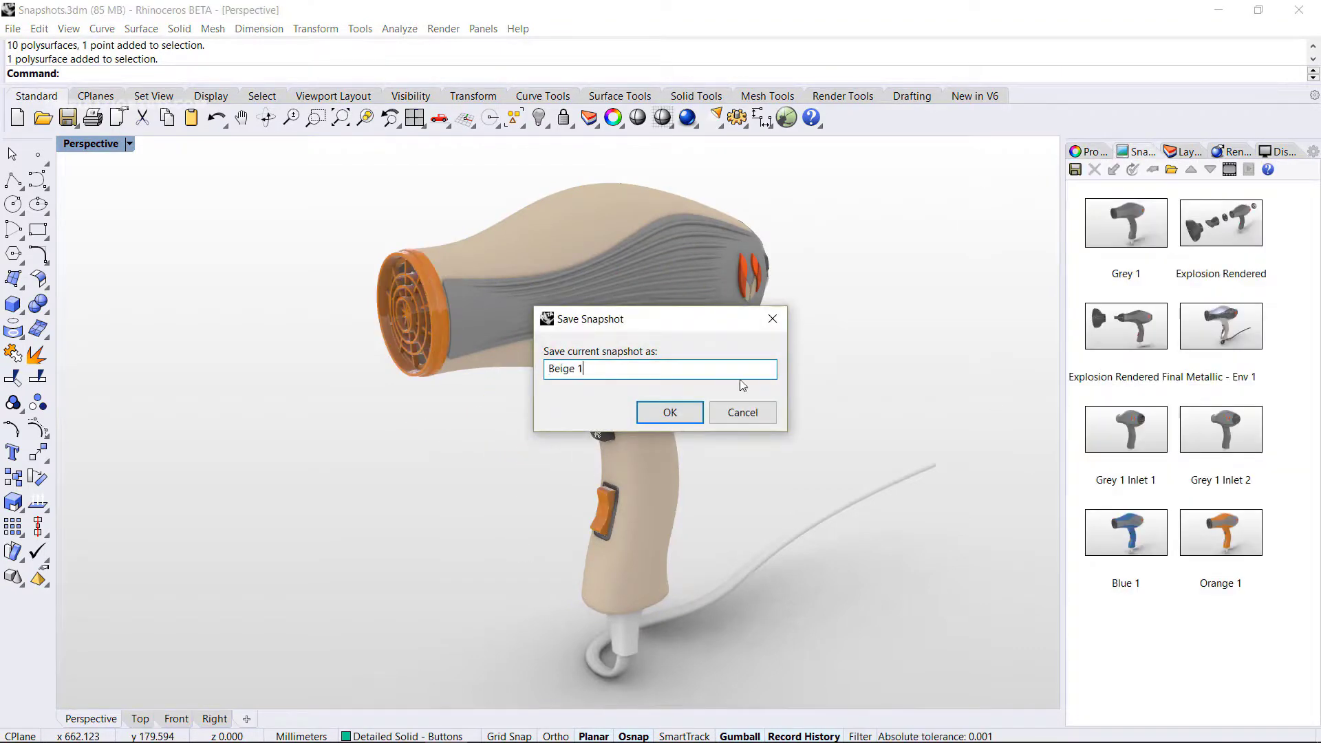
{"action": "left_click", "coordinate": [670, 412]}
{"action": "left_click", "coordinate": [654, 507]}
{"action": "double_click", "coordinate": [1126, 532]}
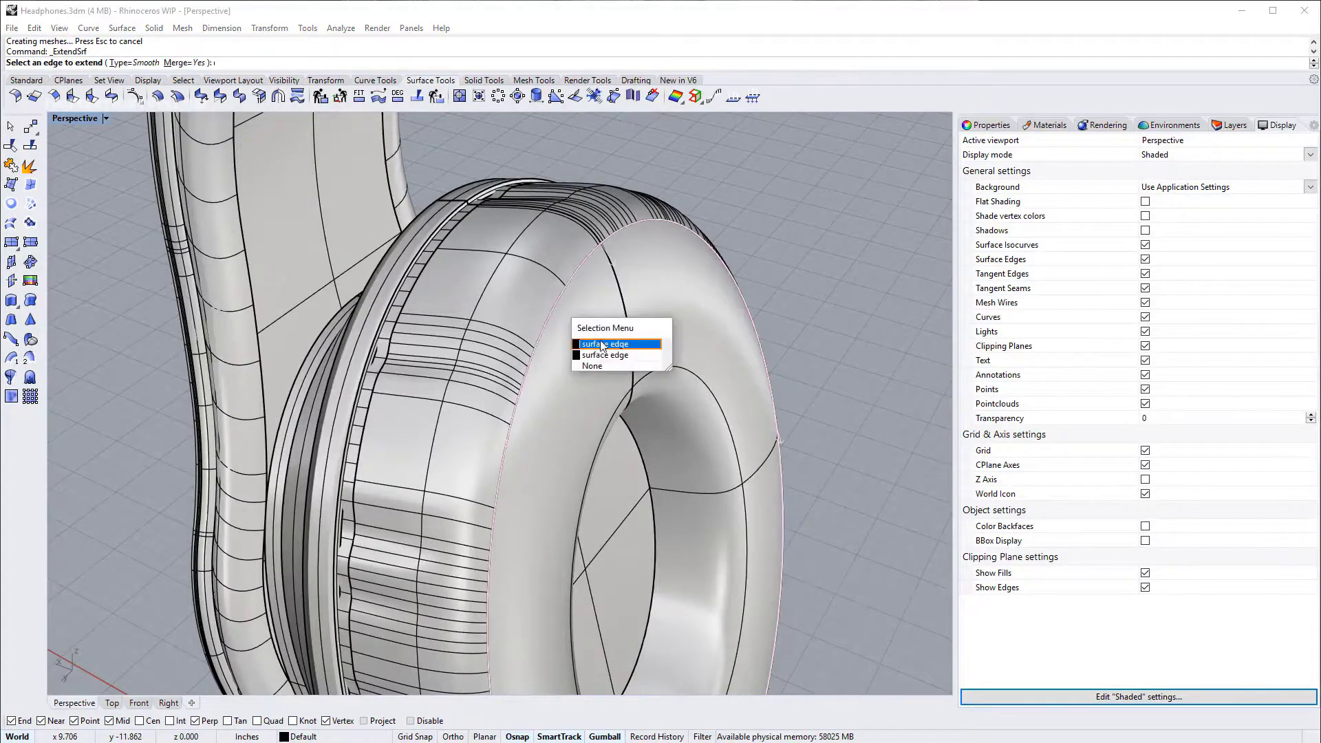
Extend the ear cushion surface at two edges to picked extension points.
{"action": "left_click", "coordinate": [602, 346]}
{"action": "left_click", "coordinate": [615, 373]}
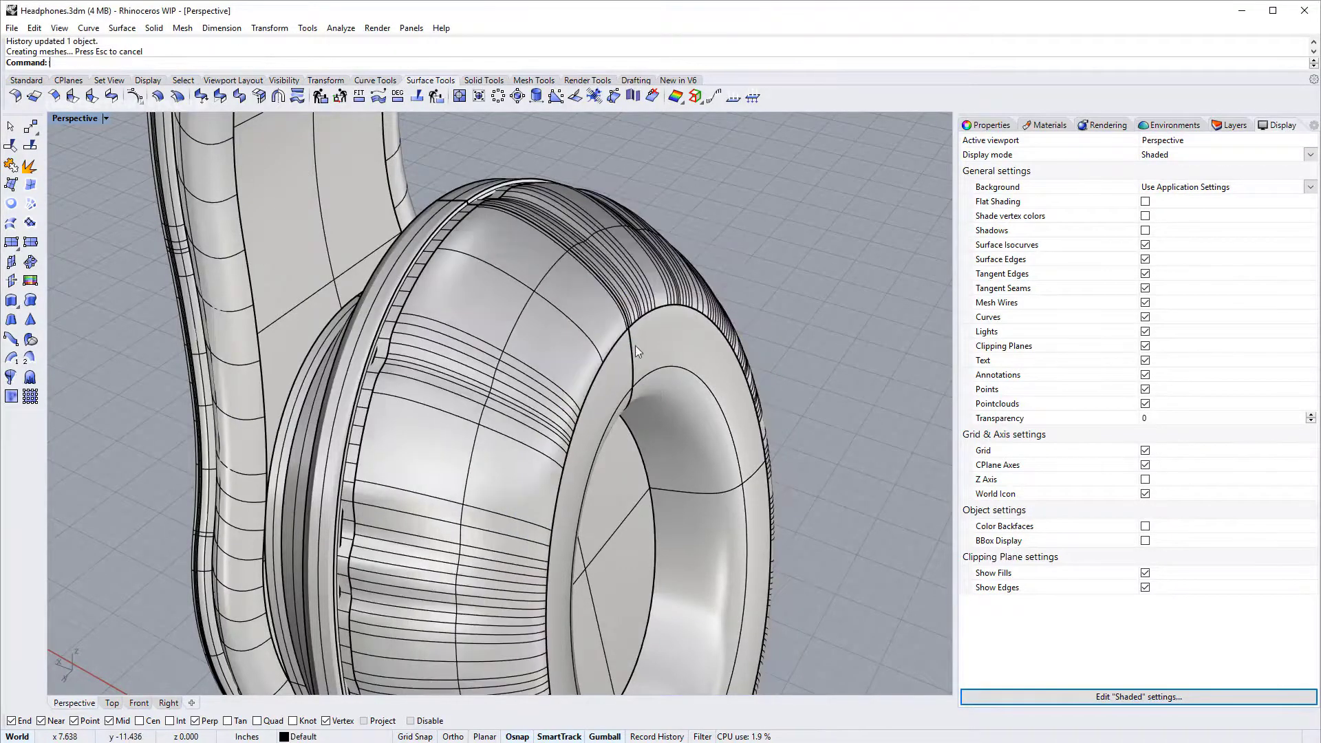
{"action": "right_click_drag", "start_coordinate": [616, 373], "coordinate": [625, 337]}
{"action": "left_click", "coordinate": [661, 381]}
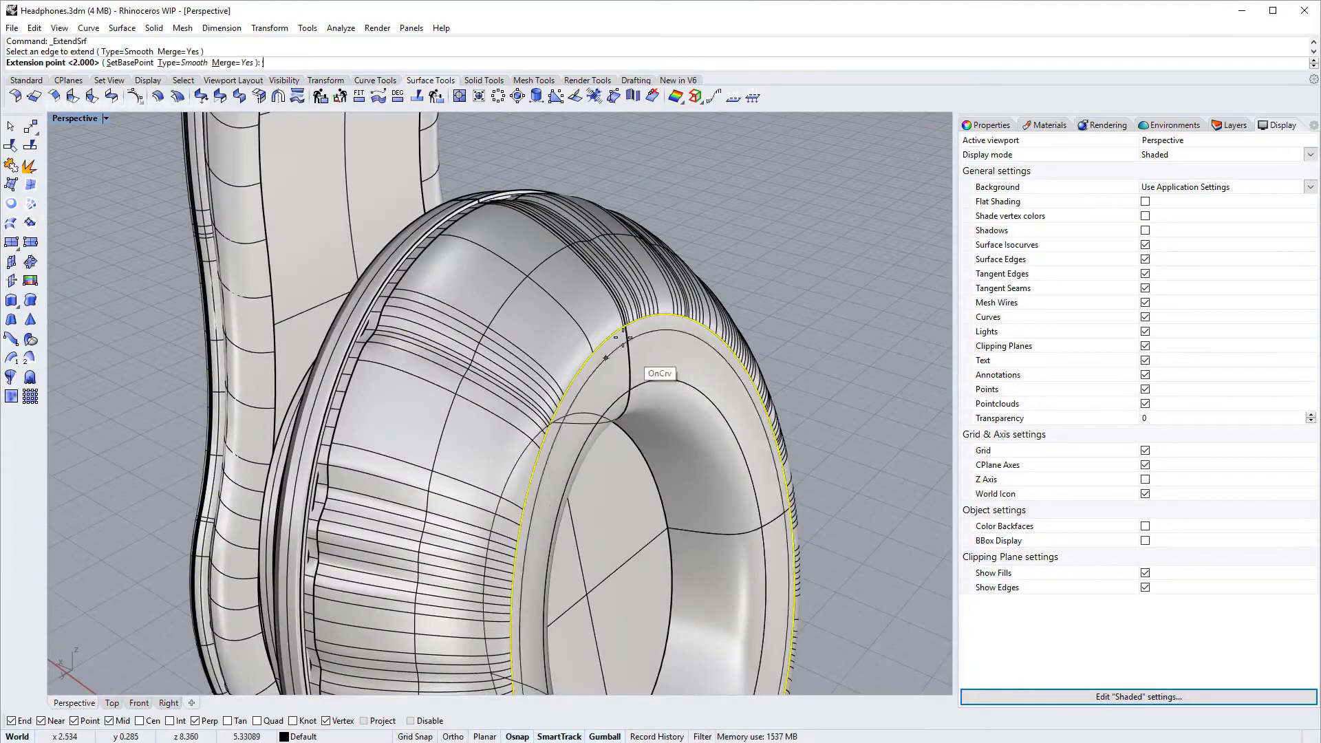
{"action": "left_click", "coordinate": [566, 257]}
{"action": "right_click_drag", "start_coordinate": [555, 254], "coordinate": [583, 245]}
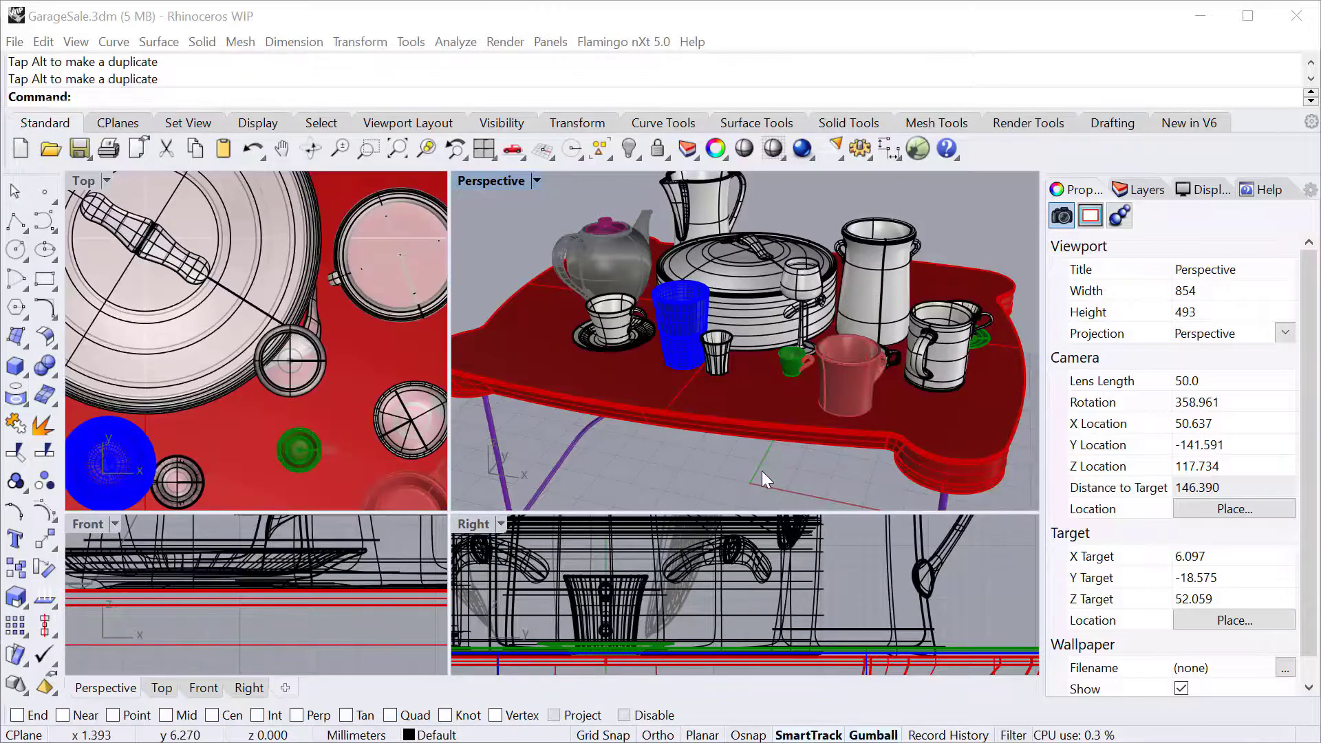
Orbit and zoom the garage sale table, then select the wine glass and large pot.
{"action": "right_click_drag", "start_coordinate": [753, 444], "coordinate": [766, 318]}
{"action": "scroll", "coordinate": [777, 324], "scroll_direction": "up", "scroll_amount": 8}
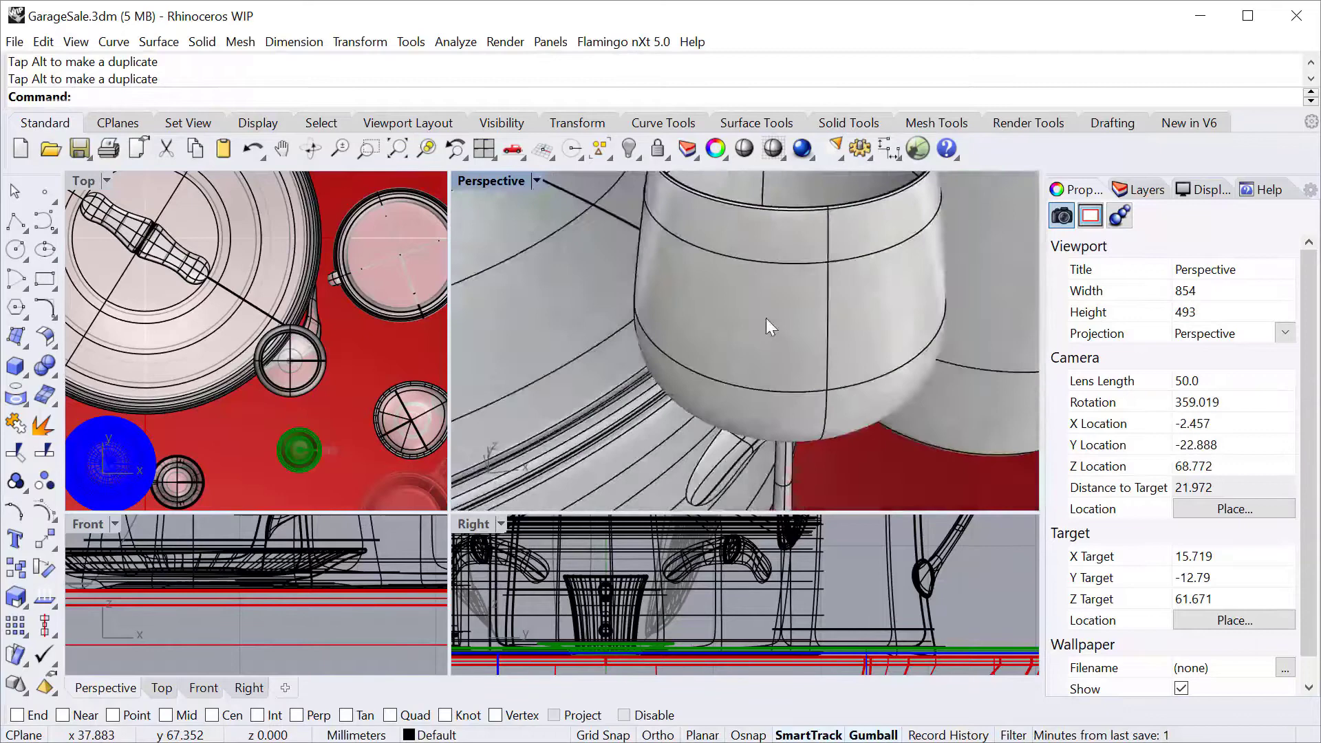
{"action": "scroll", "coordinate": [757, 310], "scroll_direction": "down", "scroll_amount": 4}
{"action": "scroll", "coordinate": [754, 311], "scroll_direction": "down", "scroll_amount": 4}
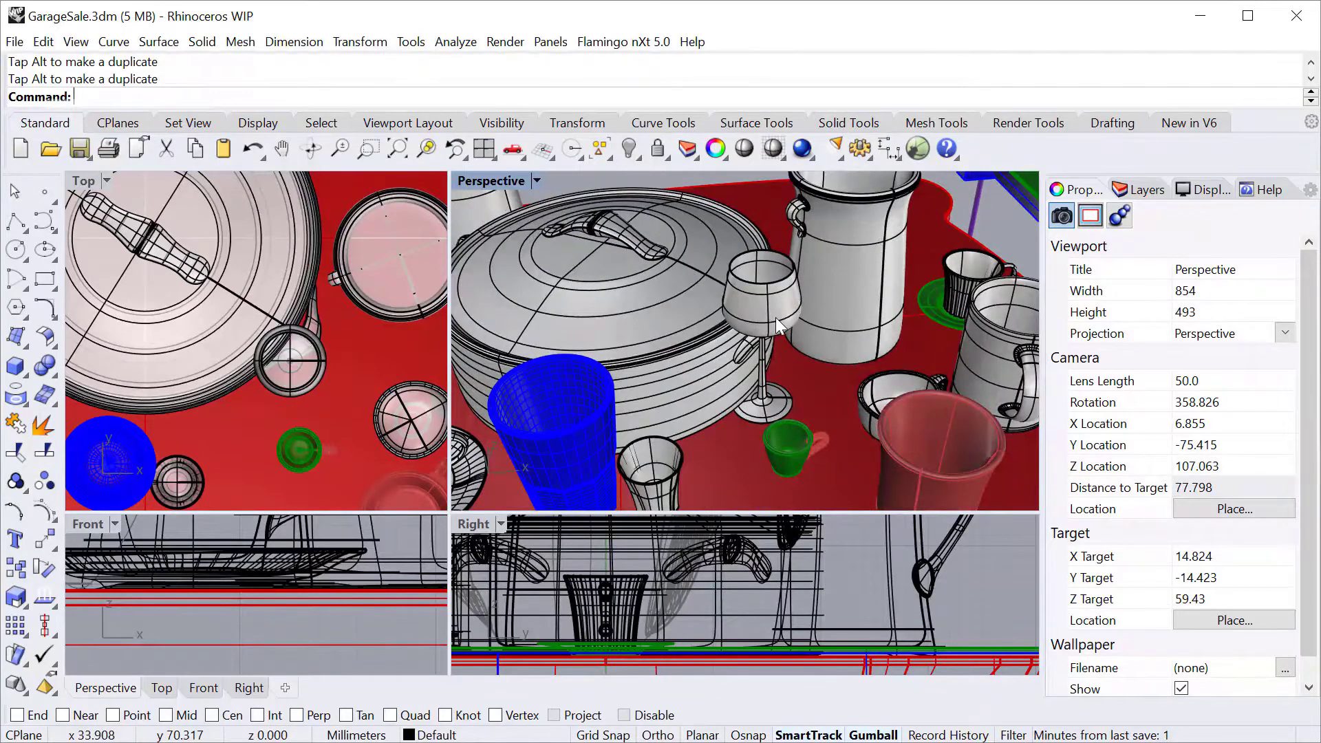
{"action": "left_click", "coordinate": [775, 316]}
{"action": "left_click", "coordinate": [670, 300], "text": "shift"}
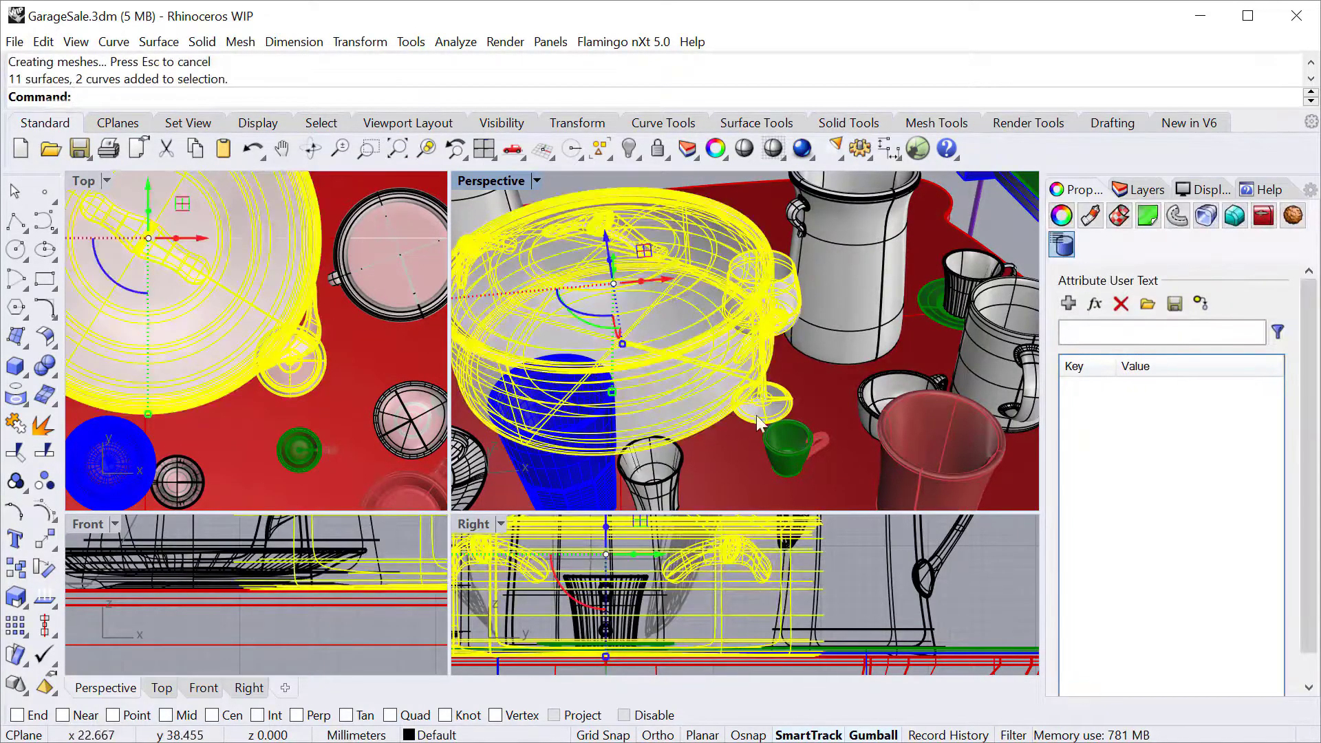
{"action": "scroll", "coordinate": [763, 415], "scroll_direction": "up", "scroll_amount": 3}
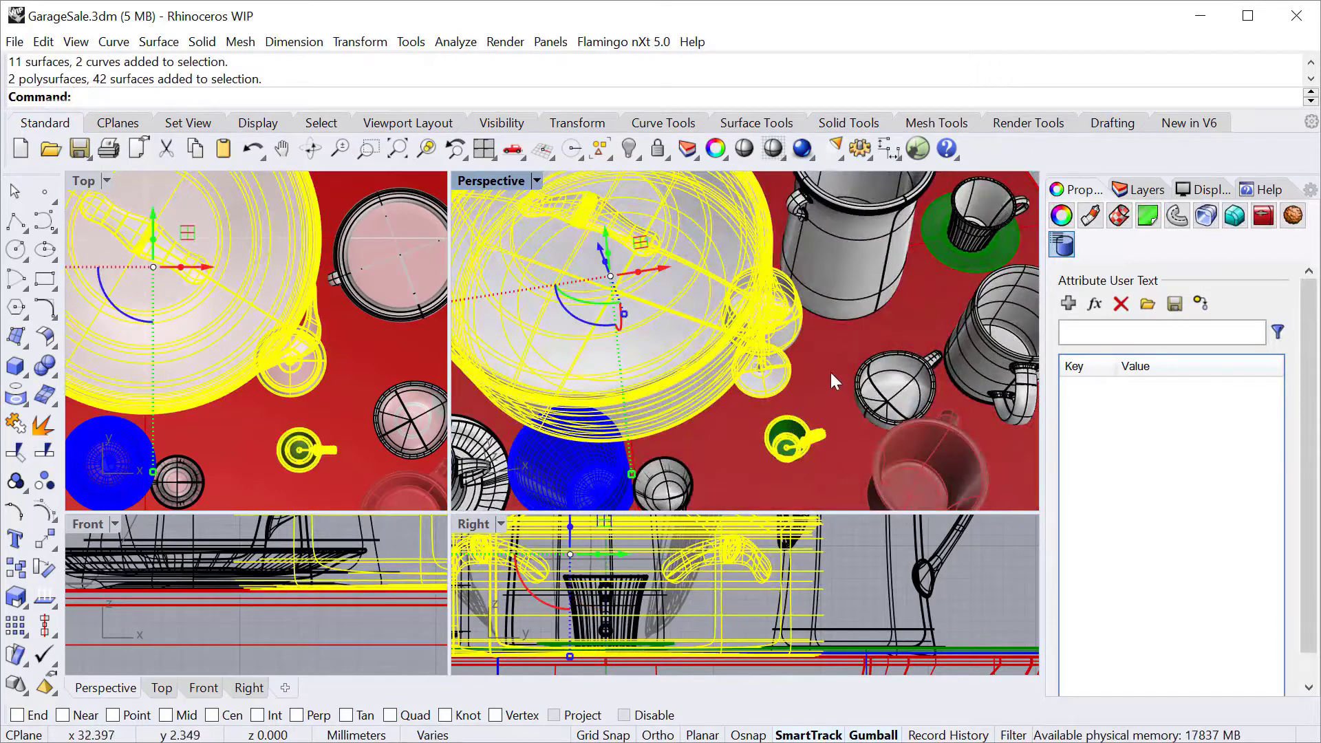
Add the tall jug to the selection, then lower V Divisions from 16 to 11.
{"action": "left_click", "coordinate": [829, 284], "text": "shift"}
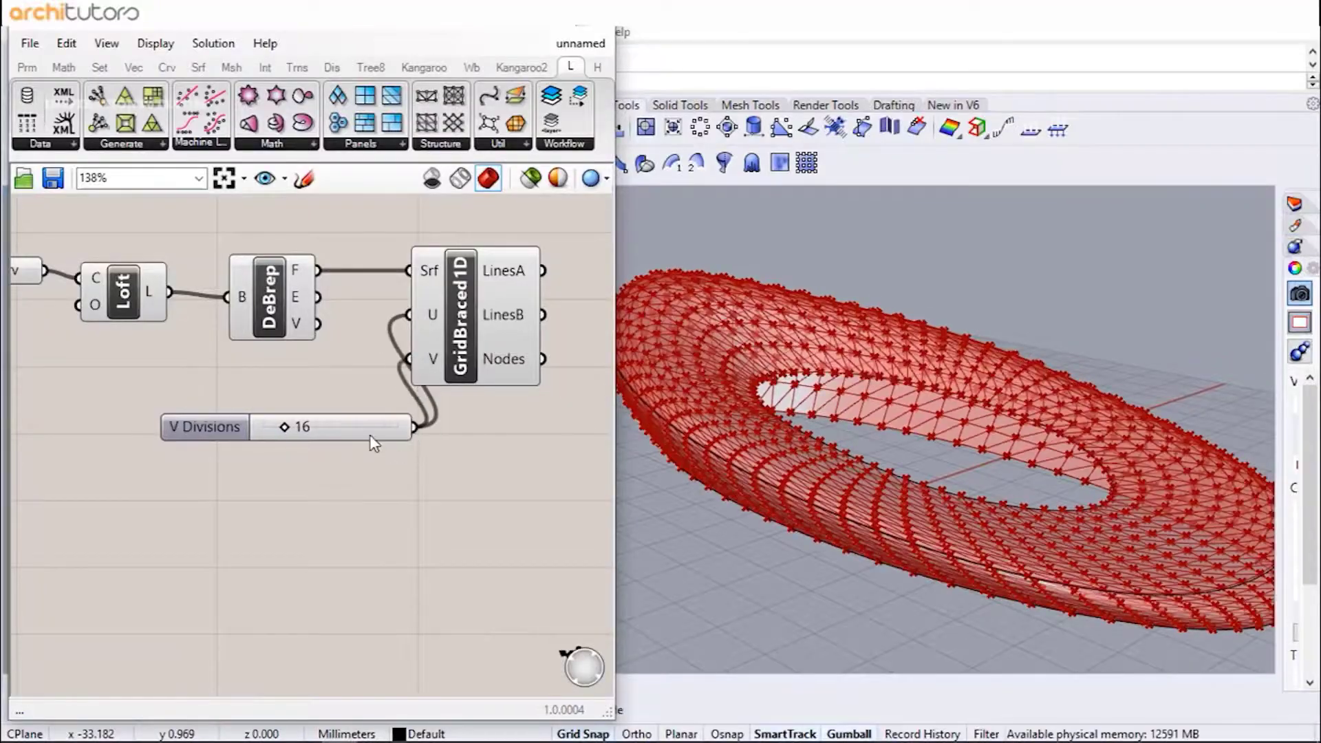
{"action": "left_click_drag", "start_coordinate": [210, 435], "coordinate": [204, 433]}
{"action": "right_click_drag", "start_coordinate": [729, 481], "coordinate": [808, 519]}
Insert a Pipe component beside GridBraced1D and begin another component search.
{"action": "right_click_drag", "start_coordinate": [461, 445], "coordinate": [230, 455]}
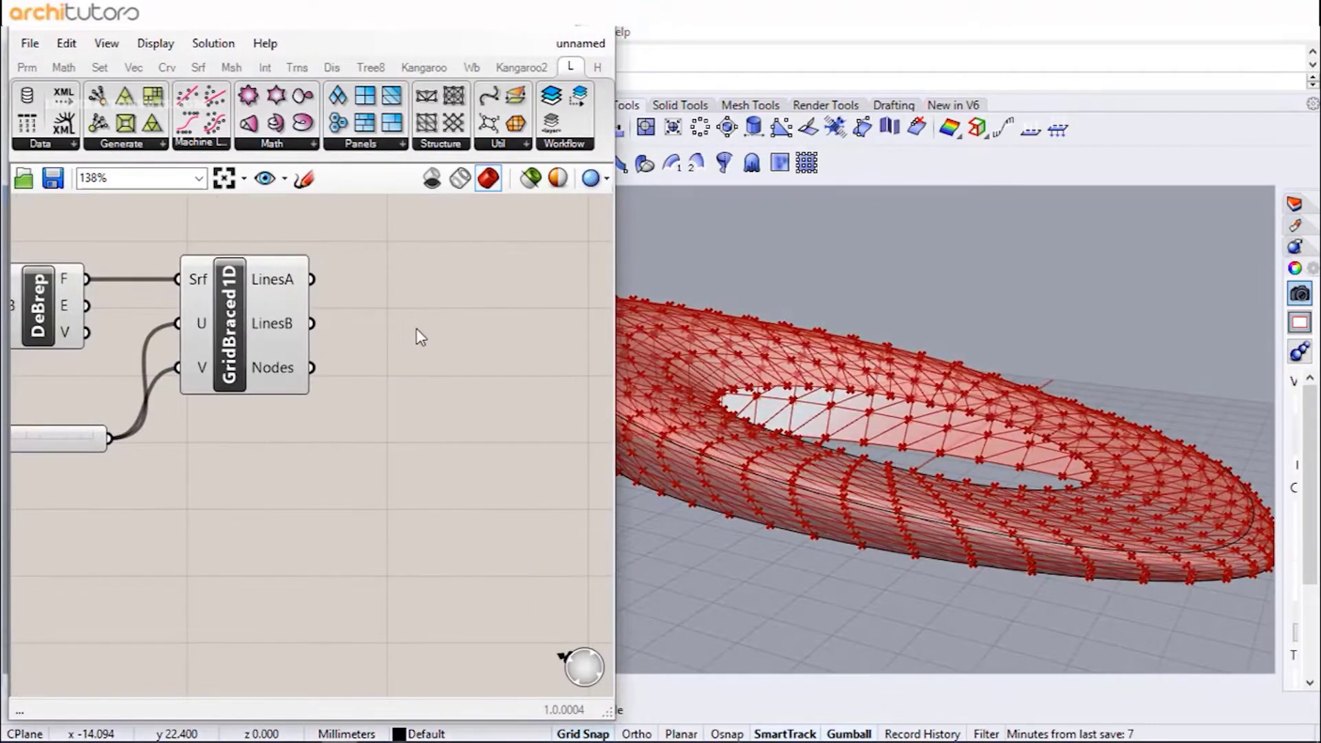
{"action": "type", "text": "pipe"}
{"action": "key", "text": "Return"}
{"action": "double_click", "coordinate": [354, 448]}
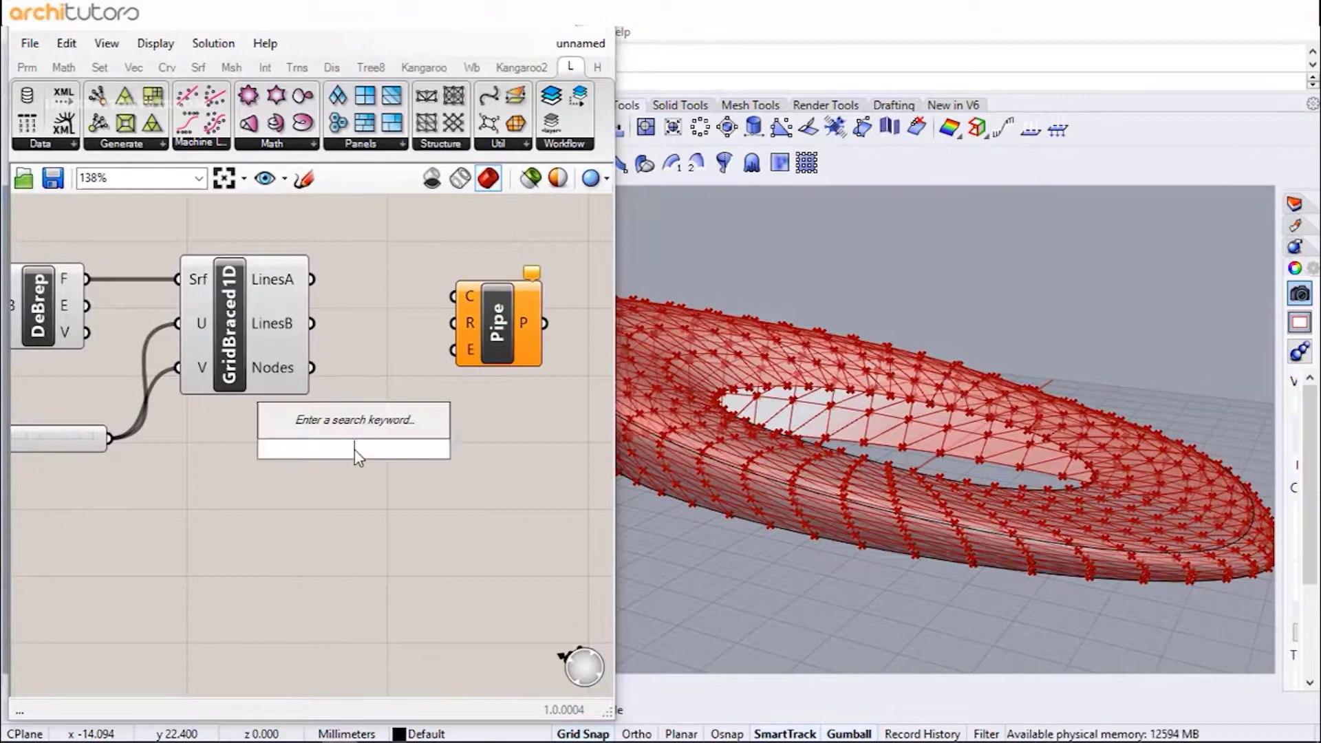
{"action": "type", "text": "pi.0"}
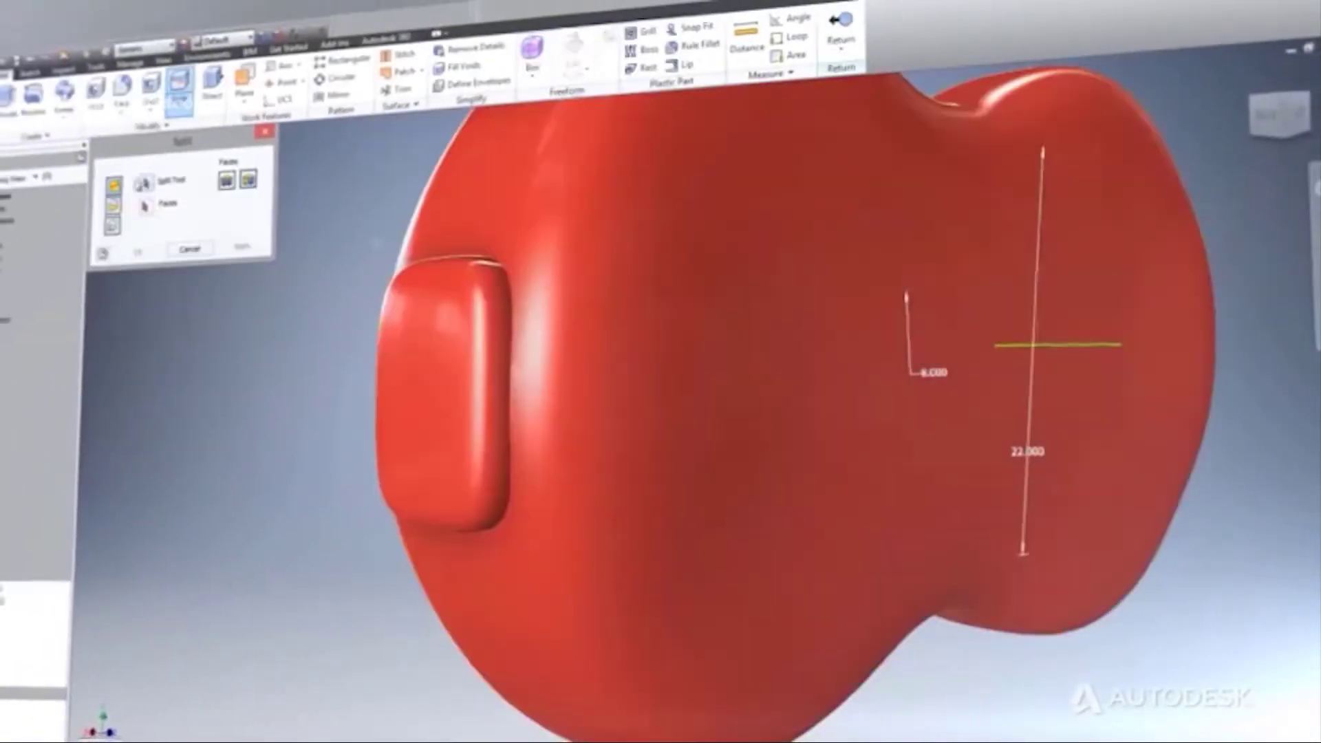
Split the red freeform body, removing the lower half, and rotate the hole ring 40 degrees.
{"action": "left_click", "coordinate": [938, 318]}
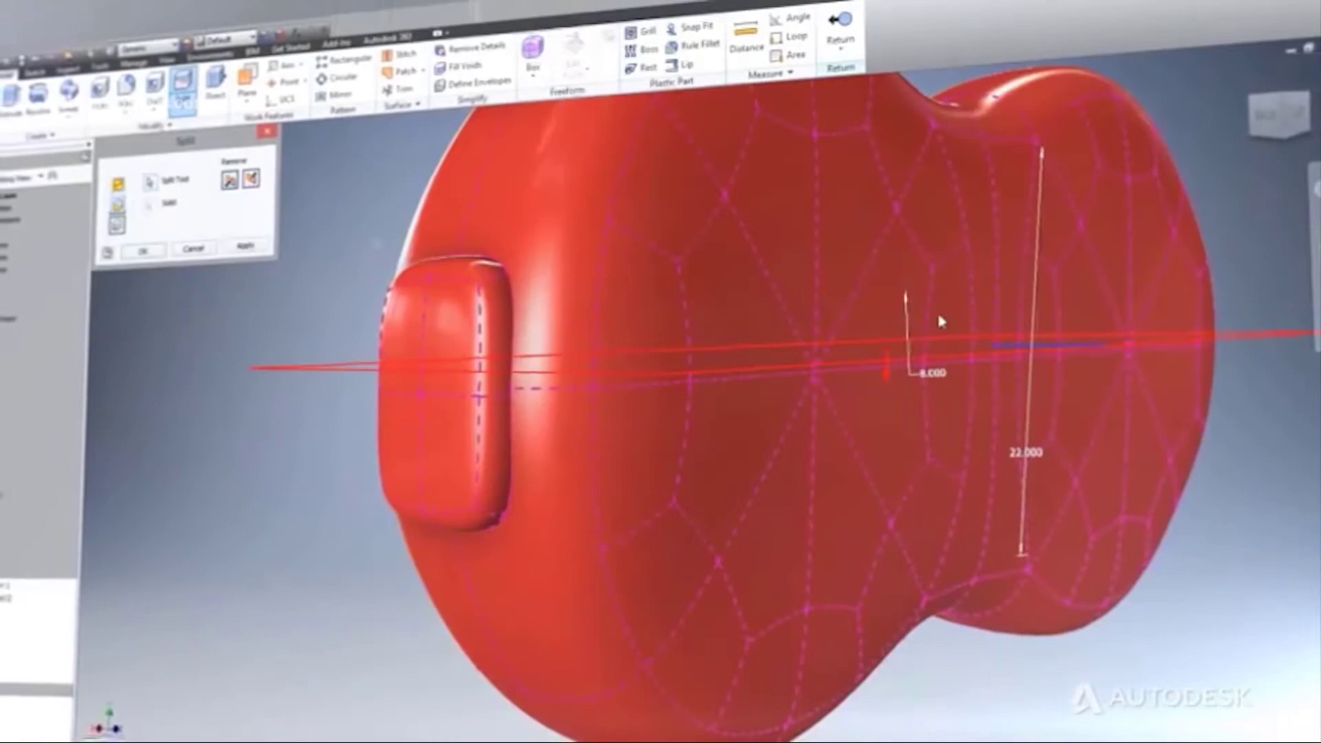
{"action": "left_click", "coordinate": [155, 253]}
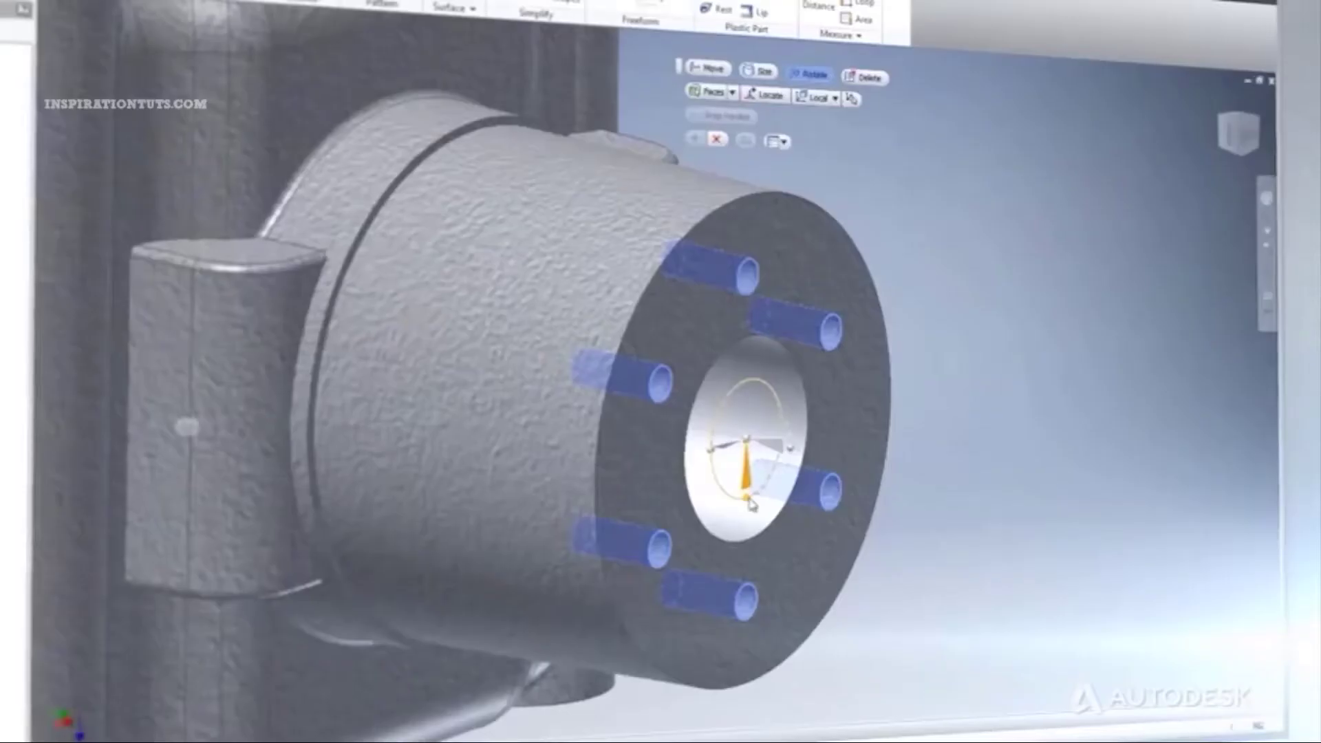
{"action": "left_click_drag", "start_coordinate": [754, 481], "coordinate": [729, 506]}
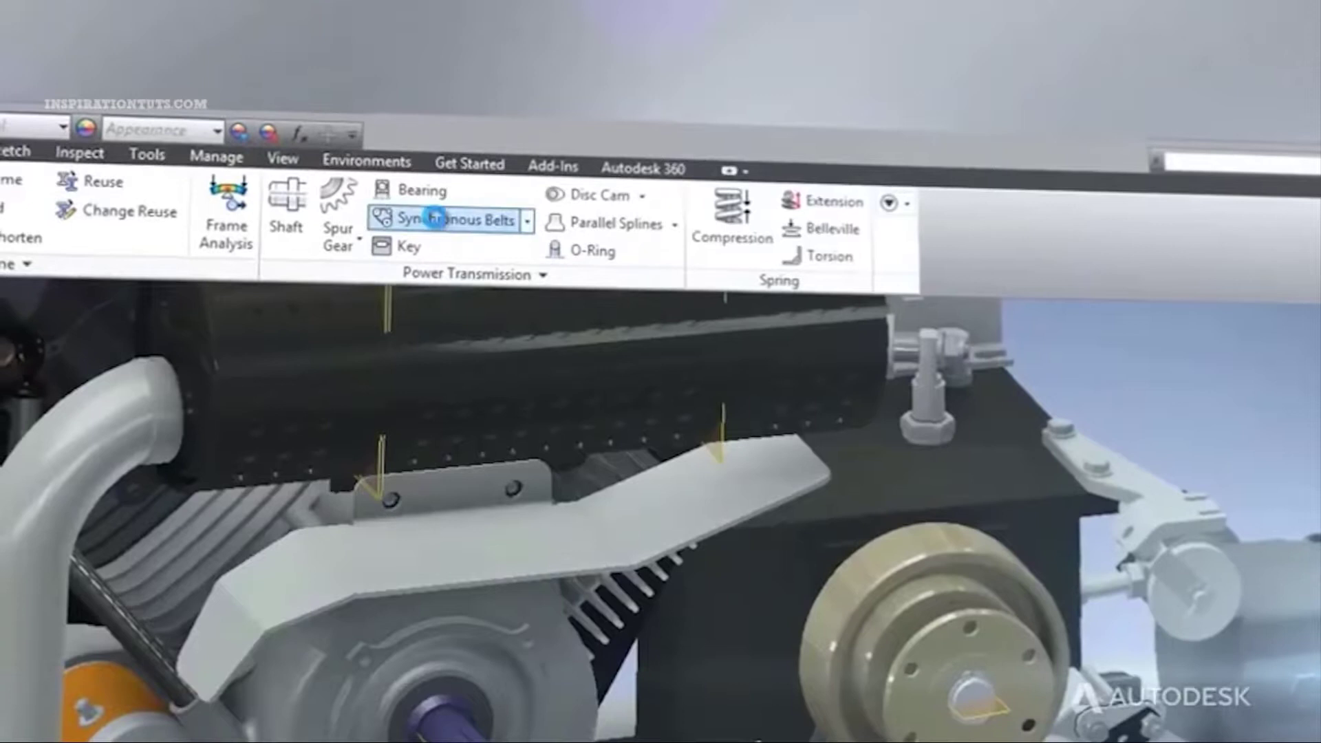
Generate a synchronous belt around both pulleys, adjusting the mid plane offset.
{"action": "left_click", "coordinate": [435, 219]}
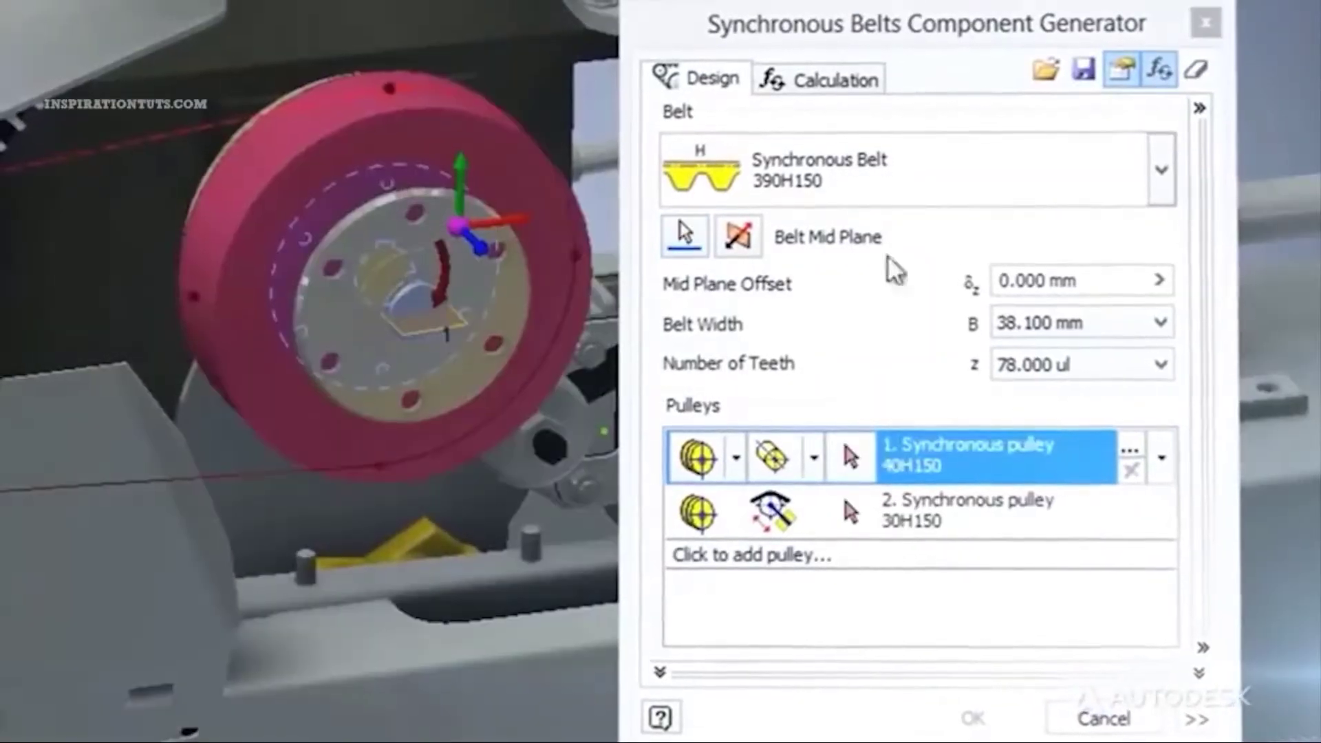
{"action": "left_click", "coordinate": [1088, 283]}
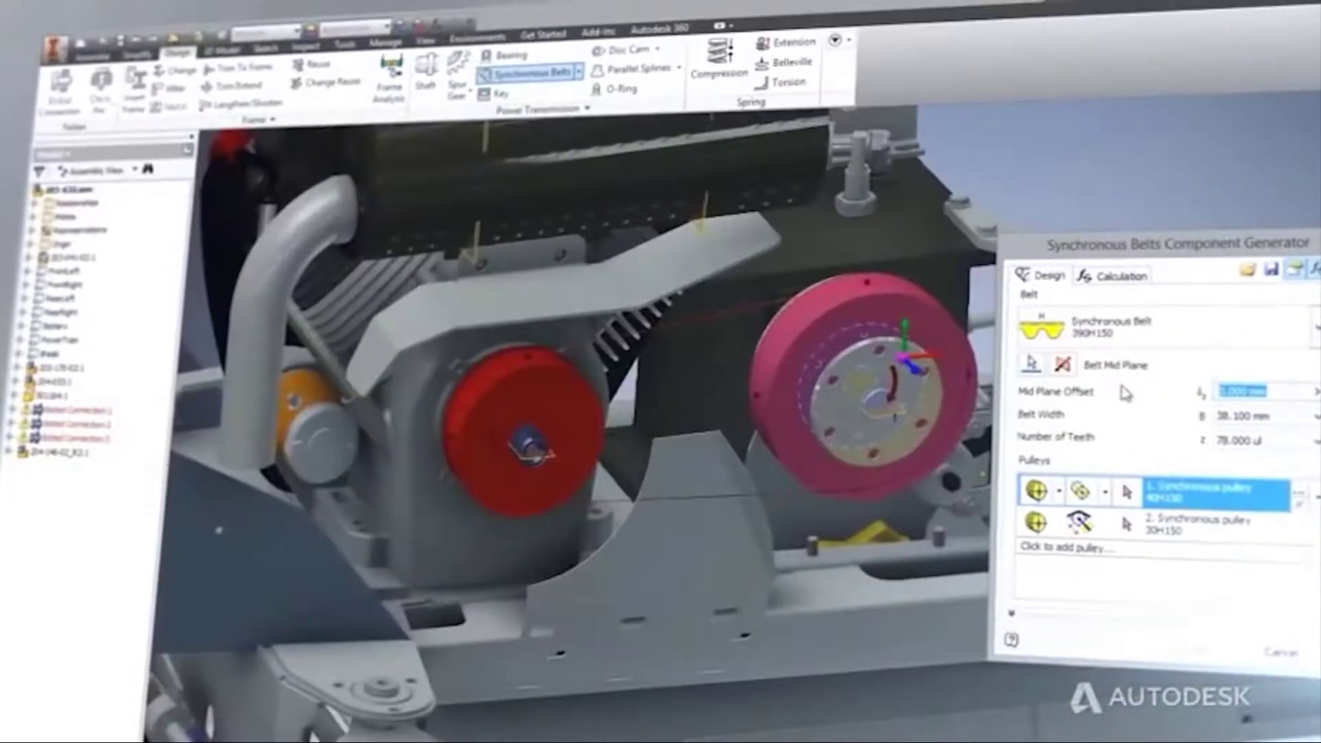
{"action": "key", "text": "Return"}
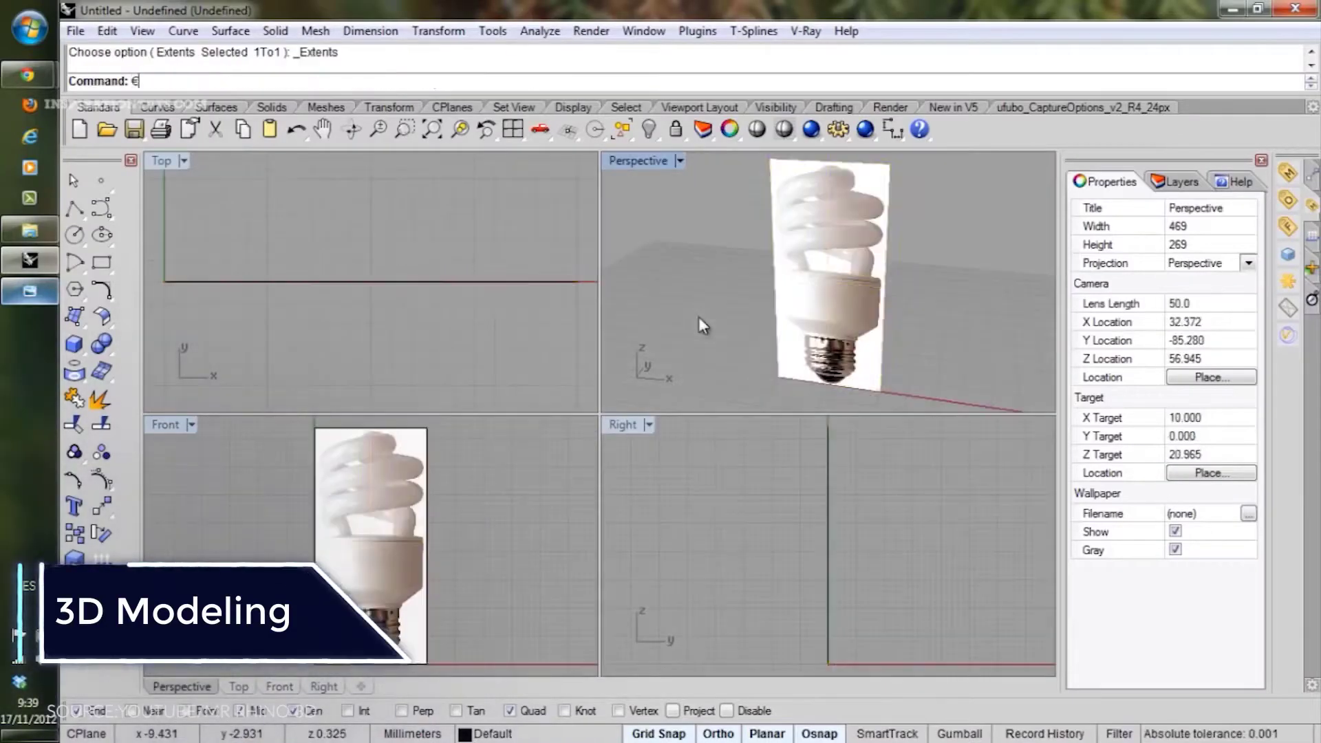
Create a new layer named 'Imagen' in the Layers panel.
{"action": "right_click", "coordinate": [975, 147]}
{"action": "scroll", "coordinate": [975, 148], "scroll_direction": "down", "scroll_amount": 10}
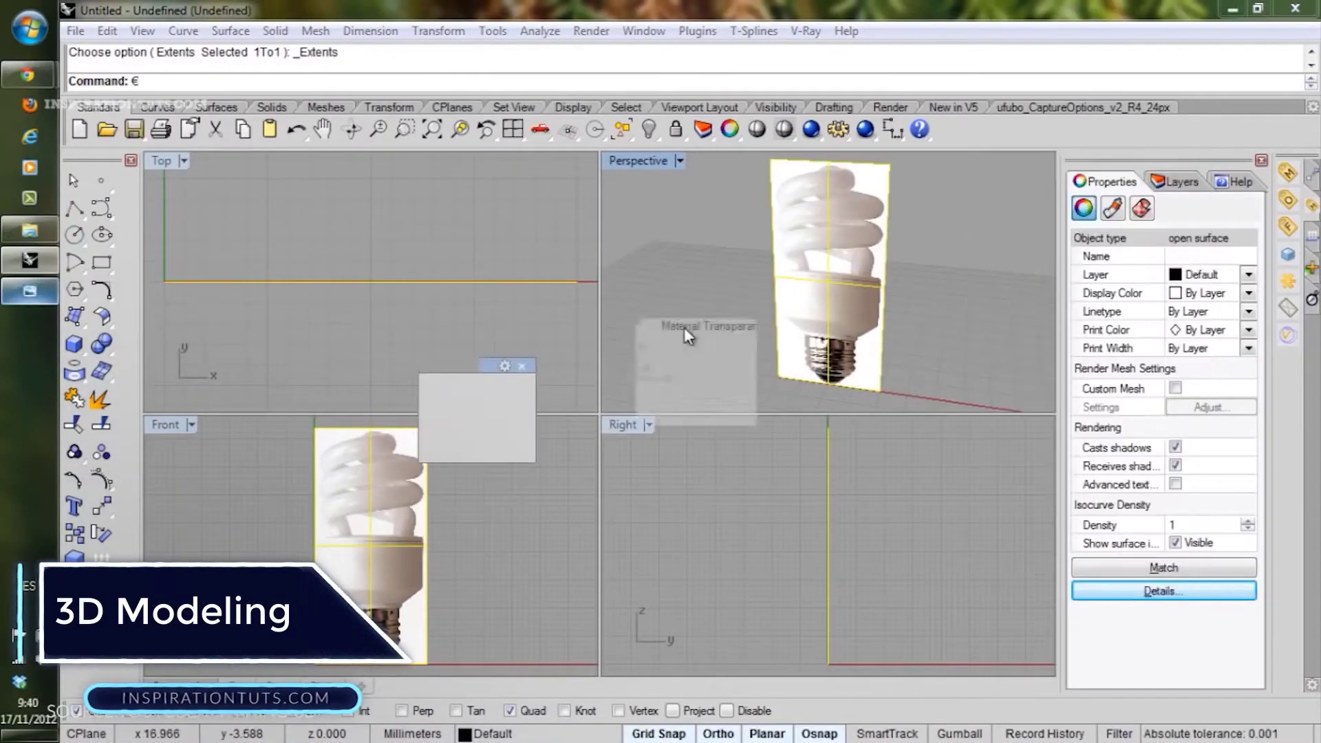
{"action": "left_click", "coordinate": [767, 370]}
{"action": "left_click", "coordinate": [1181, 181]}
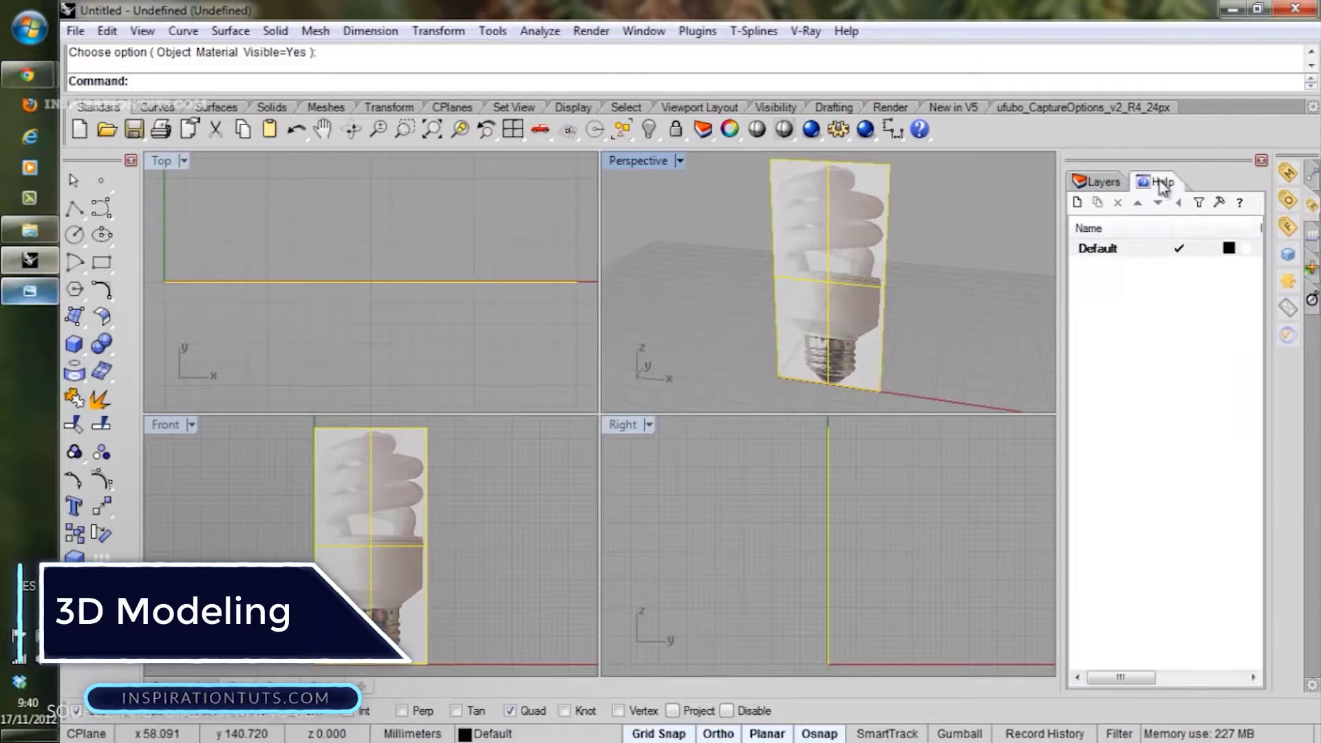
{"action": "type", "text": "Imagen"}
{"action": "key", "text": "Return"}
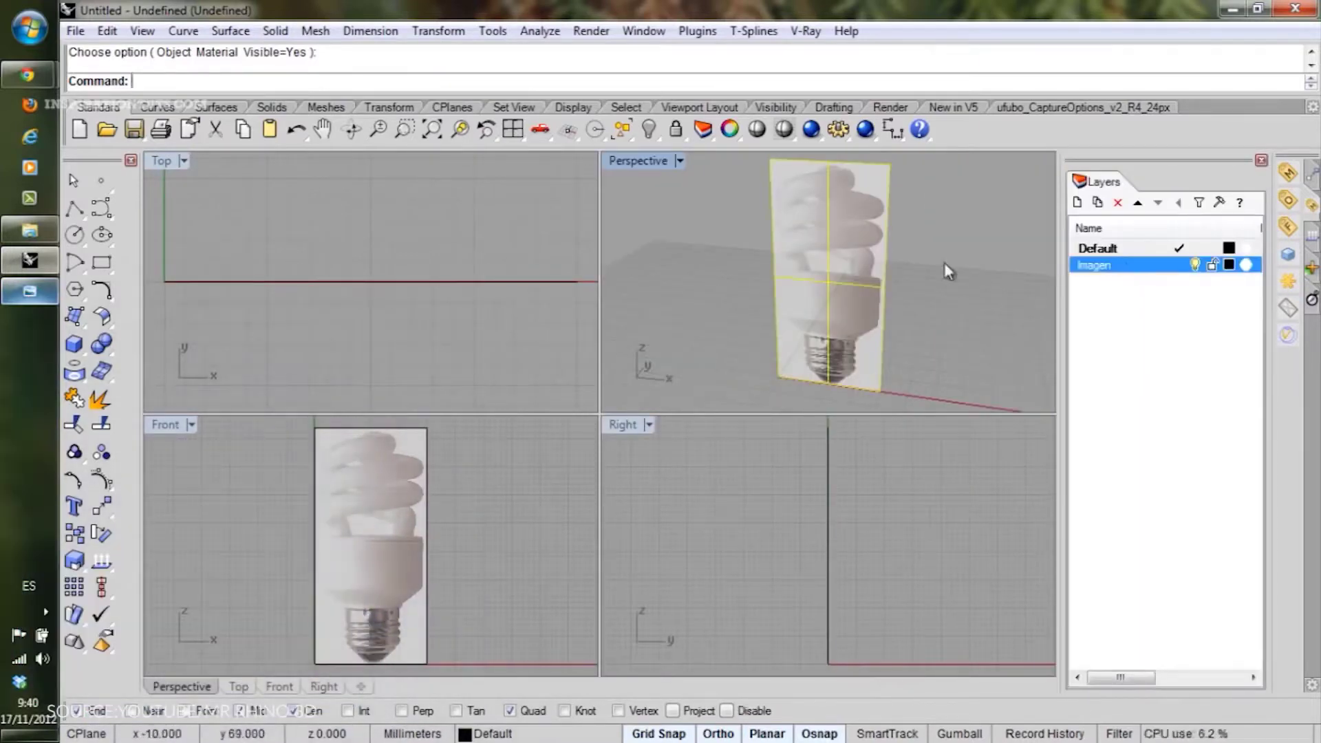
Set the Perspective view to X-Ray and maximize the Front viewport.
{"action": "left_click", "coordinate": [679, 160]}
{"action": "left_click", "coordinate": [742, 164]}
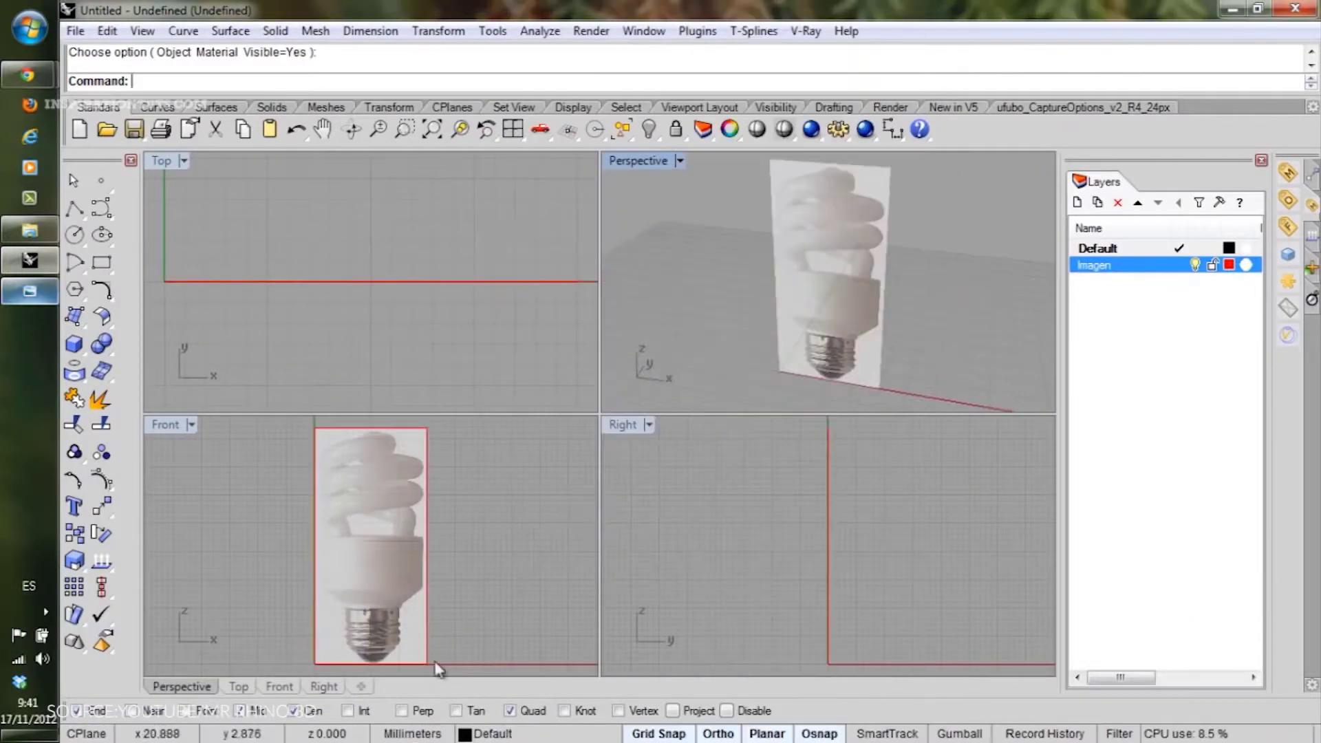
{"action": "scroll", "coordinate": [545, 560], "scroll_direction": "up", "scroll_amount": 3}
{"action": "key", "text": "ctrl+m"}
{"action": "scroll", "coordinate": [539, 389], "scroll_direction": "up", "scroll_amount": 2}
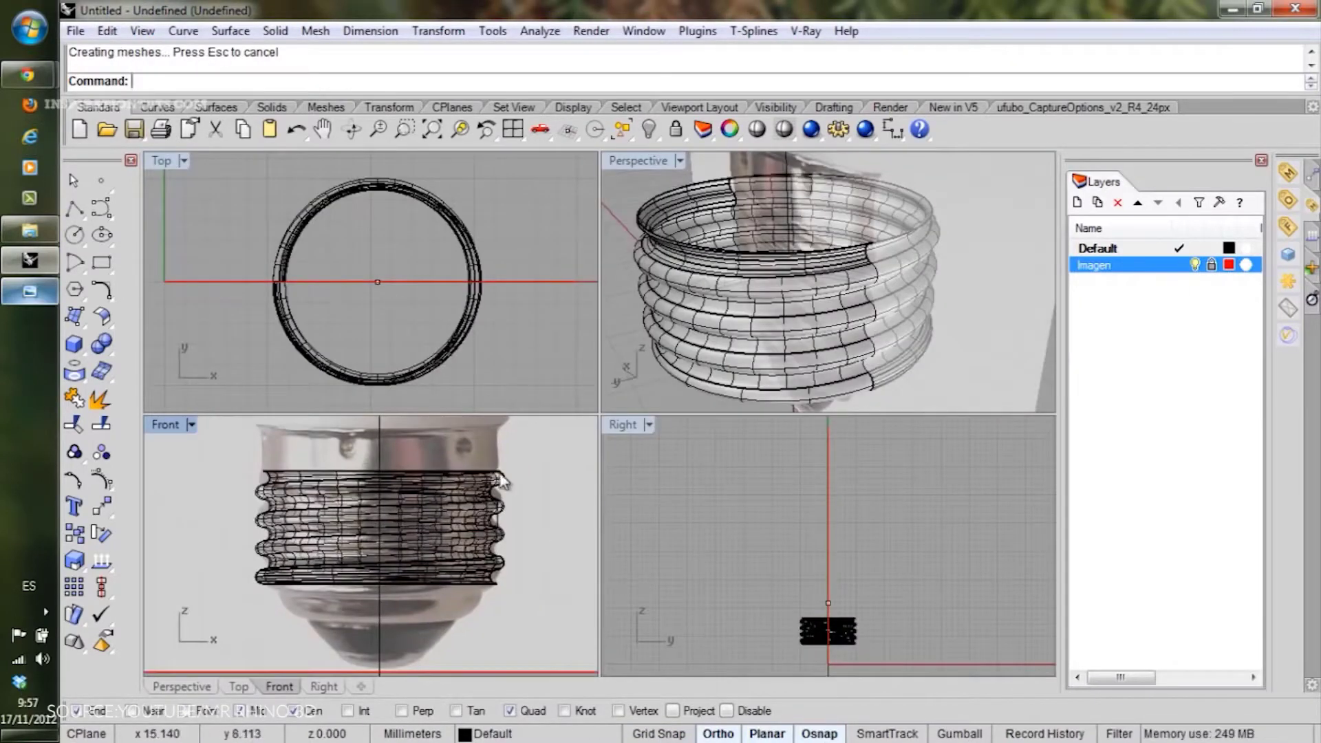
{"action": "scroll", "coordinate": [508, 548], "scroll_direction": "up", "scroll_amount": 3}
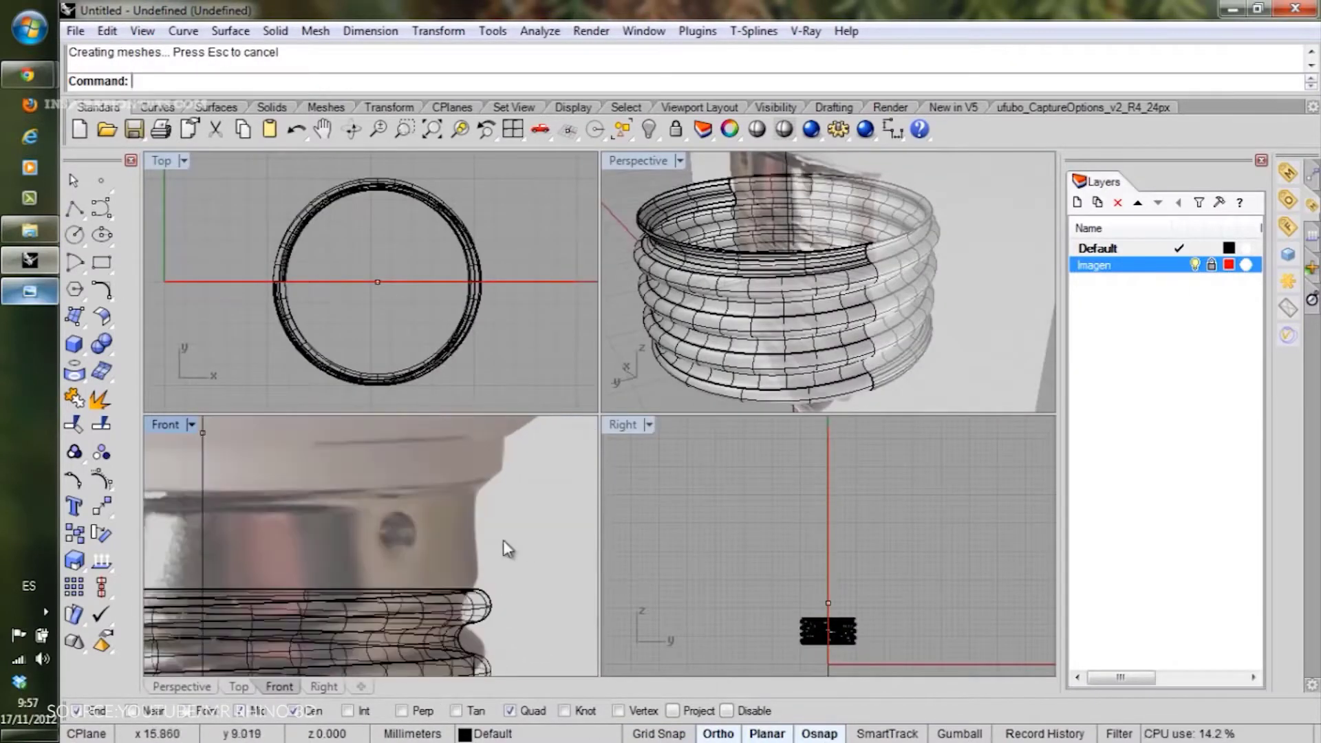
{"action": "scroll", "coordinate": [522, 589], "scroll_direction": "up", "scroll_amount": 3}
{"action": "key", "text": "ctrl+m"}
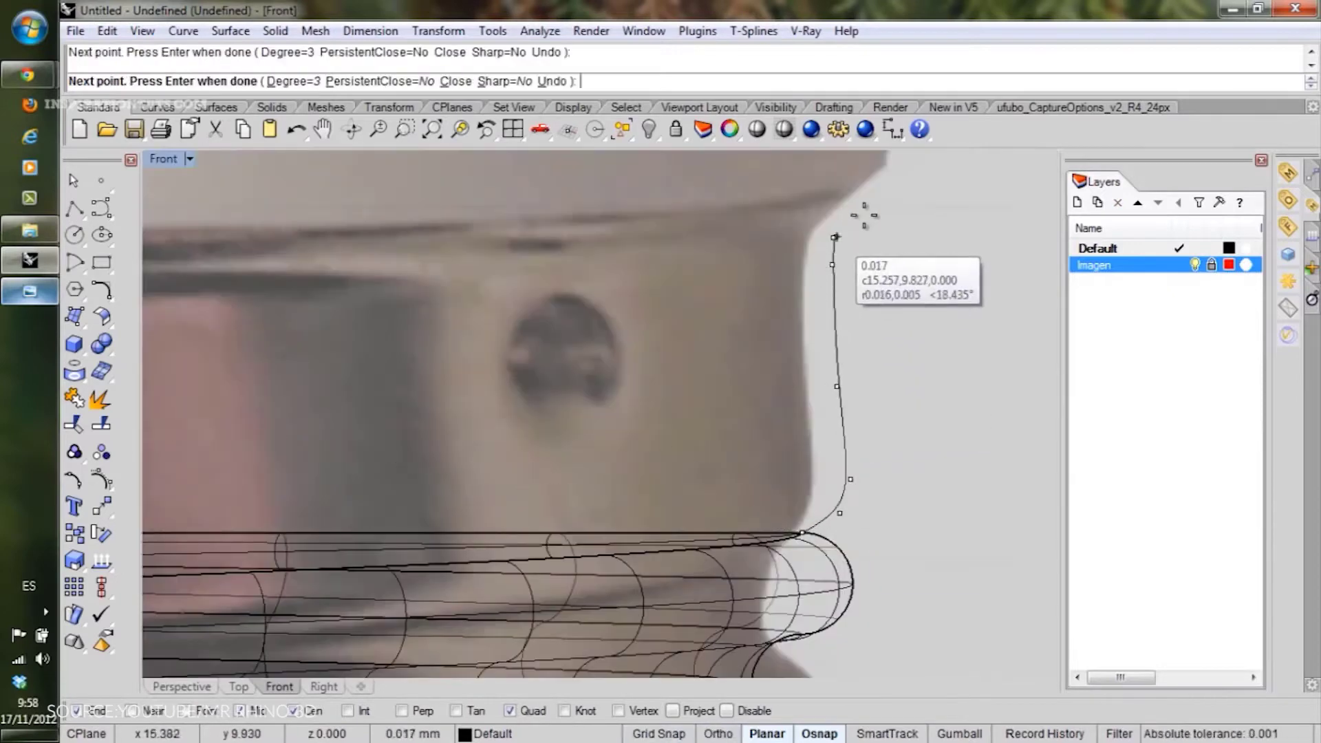
{"action": "scroll", "coordinate": [864, 215], "scroll_direction": "down", "scroll_amount": 2}
Finish the bottle outline polyline with its last point on the axis.
{"action": "left_click", "coordinate": [418, 270]}
{"action": "key", "text": "Return"}
{"action": "scroll", "coordinate": [858, 478], "scroll_direction": "down", "scroll_amount": 3}
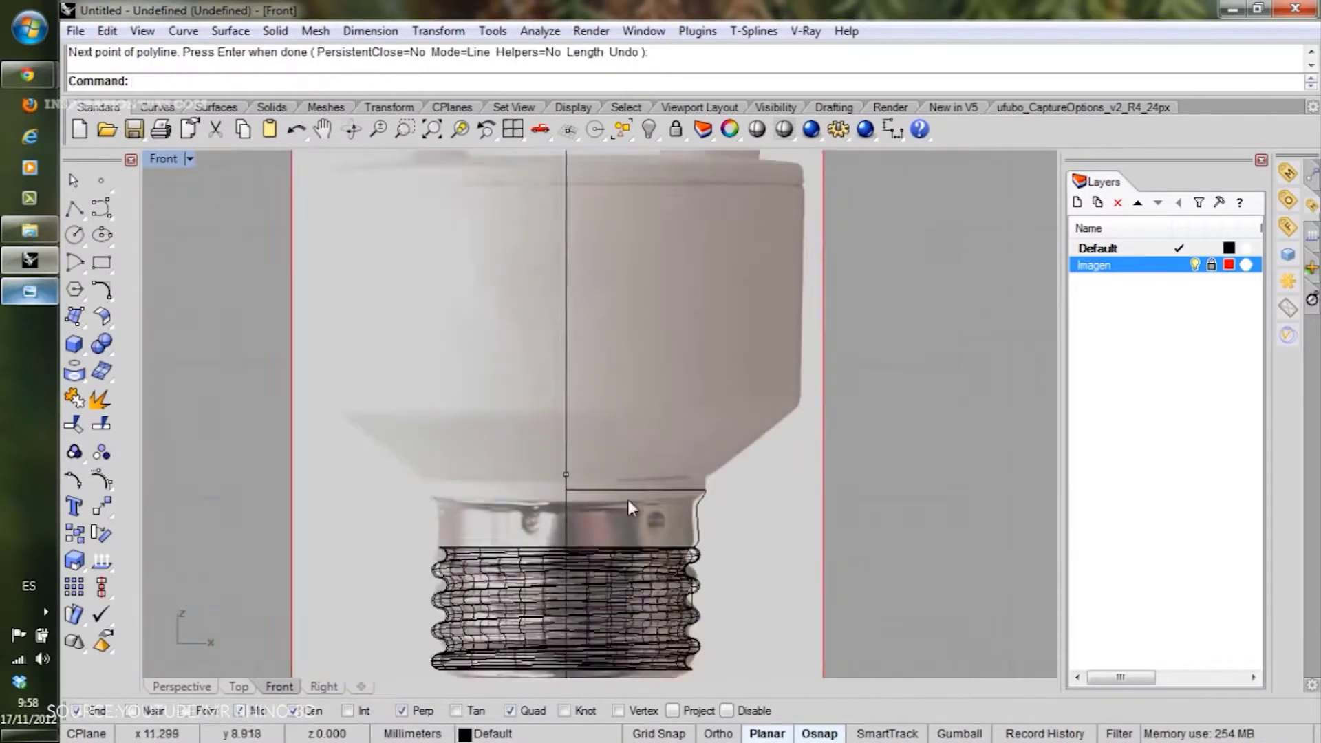
{"action": "scroll", "coordinate": [858, 478], "scroll_direction": "down", "scroll_amount": 2}
Draw a second polyline up the bottle's right profile to its top corner.
{"action": "key", "text": "Return"}
{"action": "left_click", "coordinate": [729, 584]}
{"action": "scroll", "coordinate": [732, 578], "scroll_direction": "up", "scroll_amount": 2}
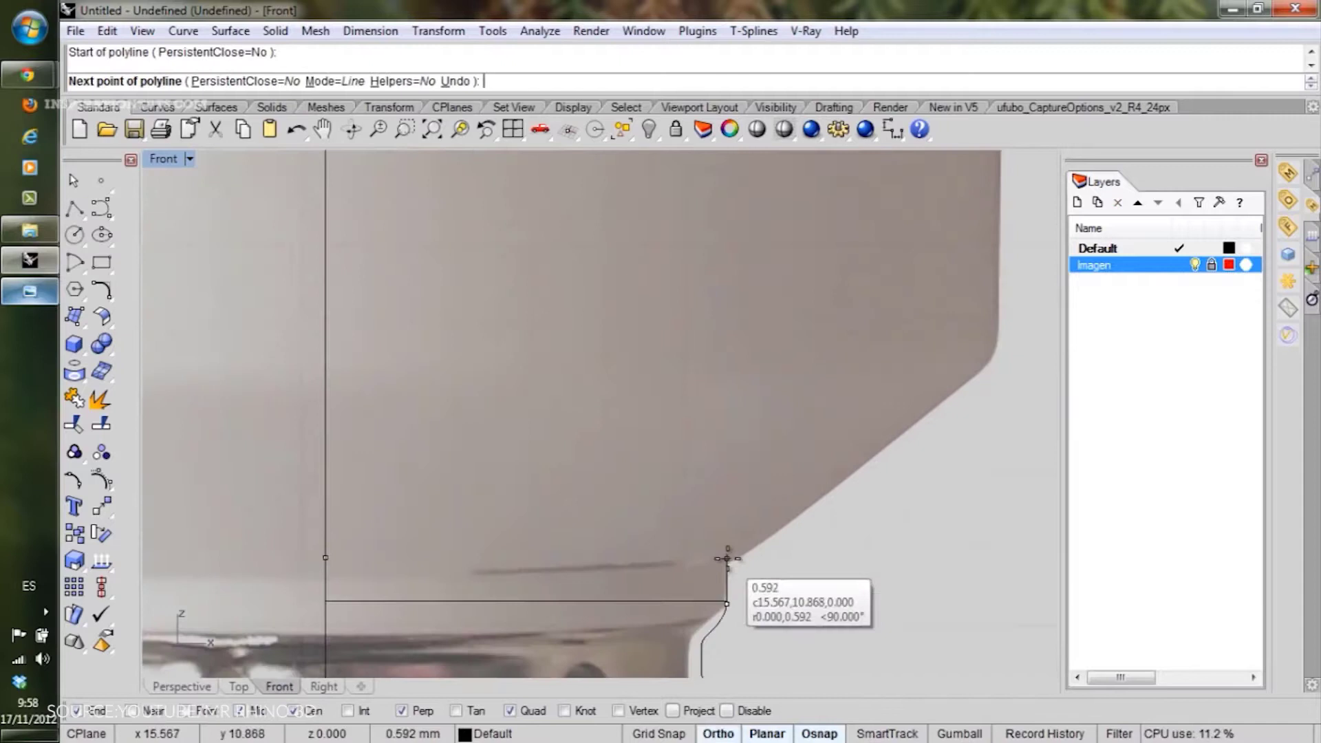
{"action": "left_click", "coordinate": [729, 566]}
{"action": "scroll", "coordinate": [790, 616], "scroll_direction": "down", "scroll_amount": 2}
{"action": "left_click", "coordinate": [849, 477]}
{"action": "scroll", "coordinate": [898, 186], "scroll_direction": "up", "scroll_amount": 2}
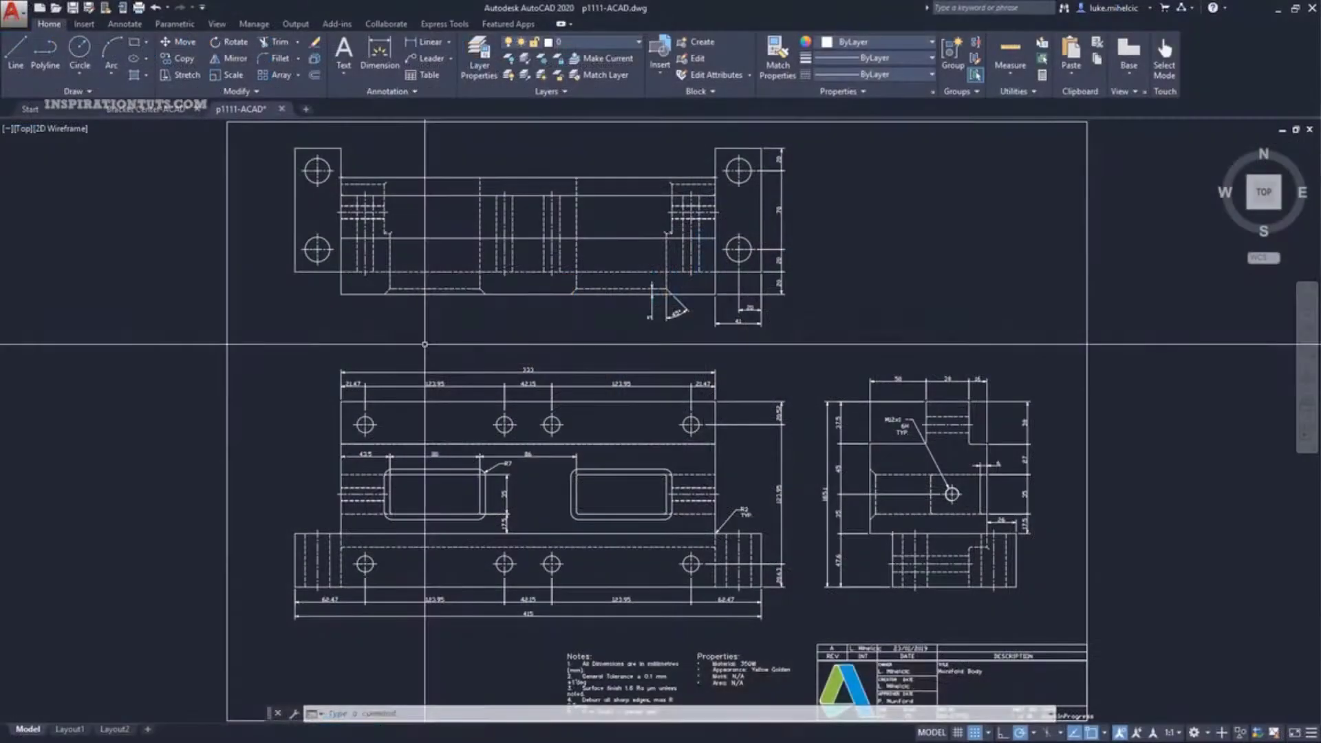
Define a block named Slot from the whole slot outline with a picked base point.
{"action": "left_click", "coordinate": [516, 533]}
{"action": "type", "text": "block"}
{"action": "key", "text": "Return"}
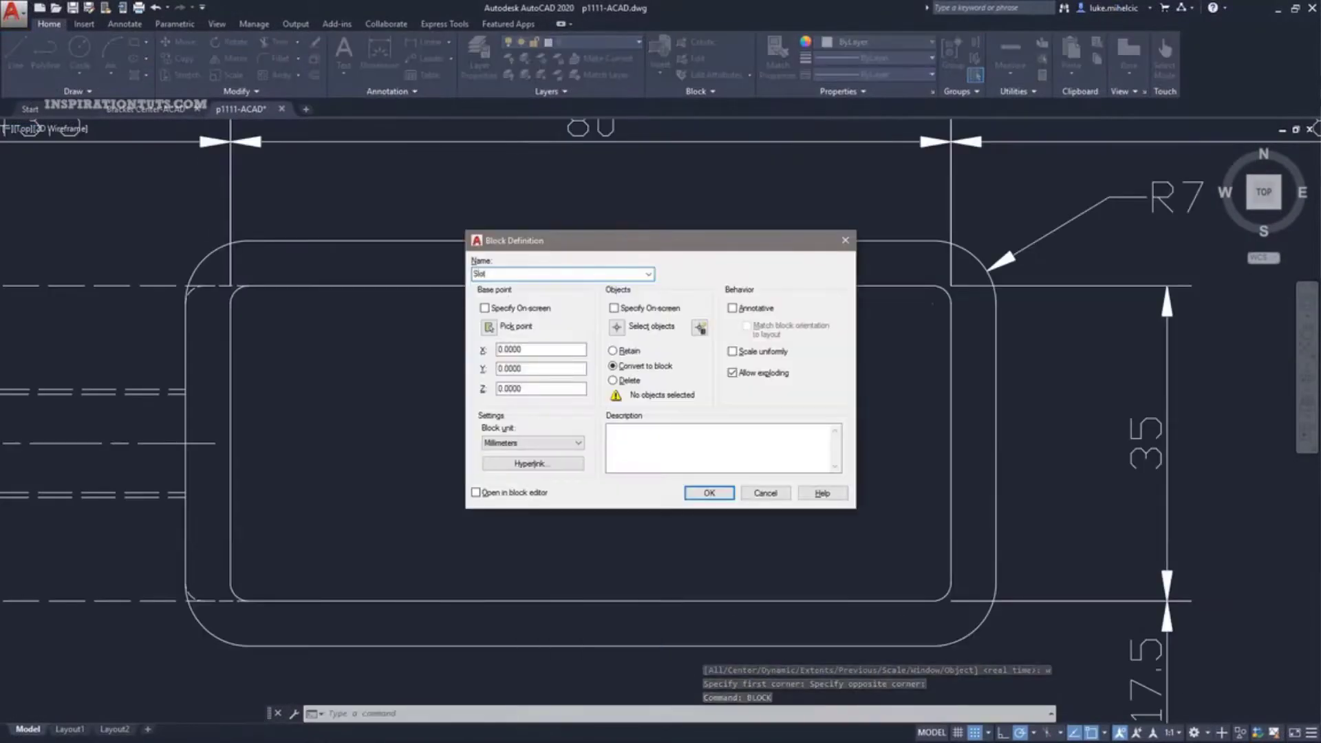
{"action": "left_click", "coordinate": [489, 326]}
{"action": "left_click", "coordinate": [592, 441]}
{"action": "left_click", "coordinate": [616, 326]}
{"action": "left_click", "coordinate": [171, 664]}
{"action": "left_click", "coordinate": [1011, 227]}
{"action": "key", "text": "Return"}
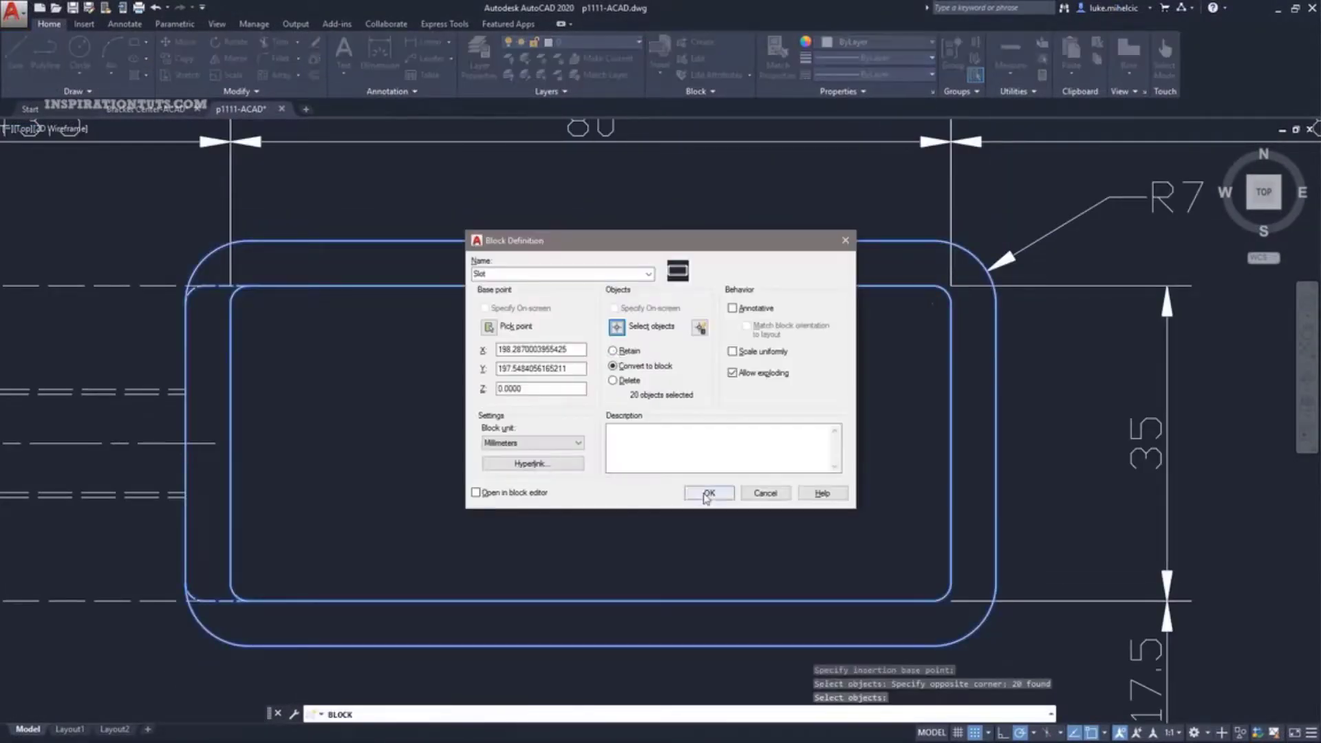
{"action": "left_click", "coordinate": [708, 494]}
{"action": "right_click", "coordinate": [688, 200]}
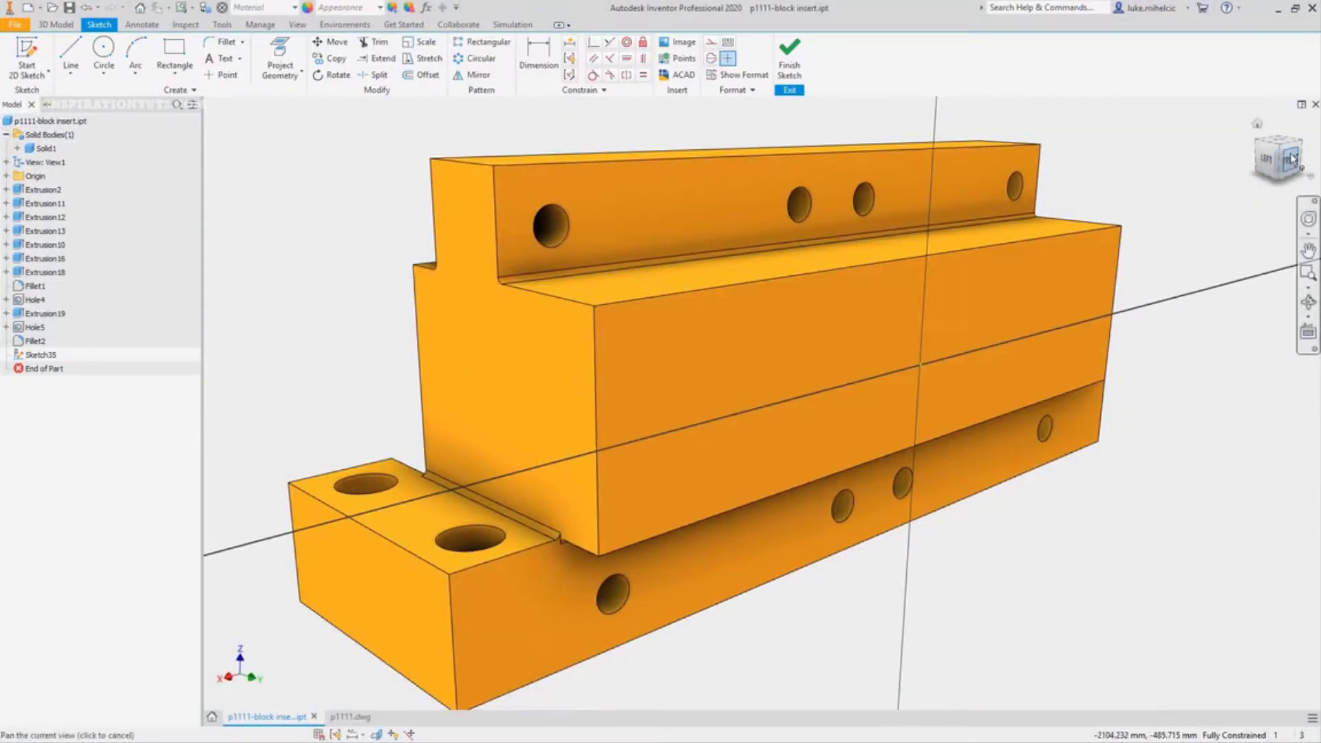
Paste the slot geometry onto the block's front face sketch with detected units.
{"action": "left_click", "coordinate": [1291, 158]}
{"action": "key", "text": "ctrl+v"}
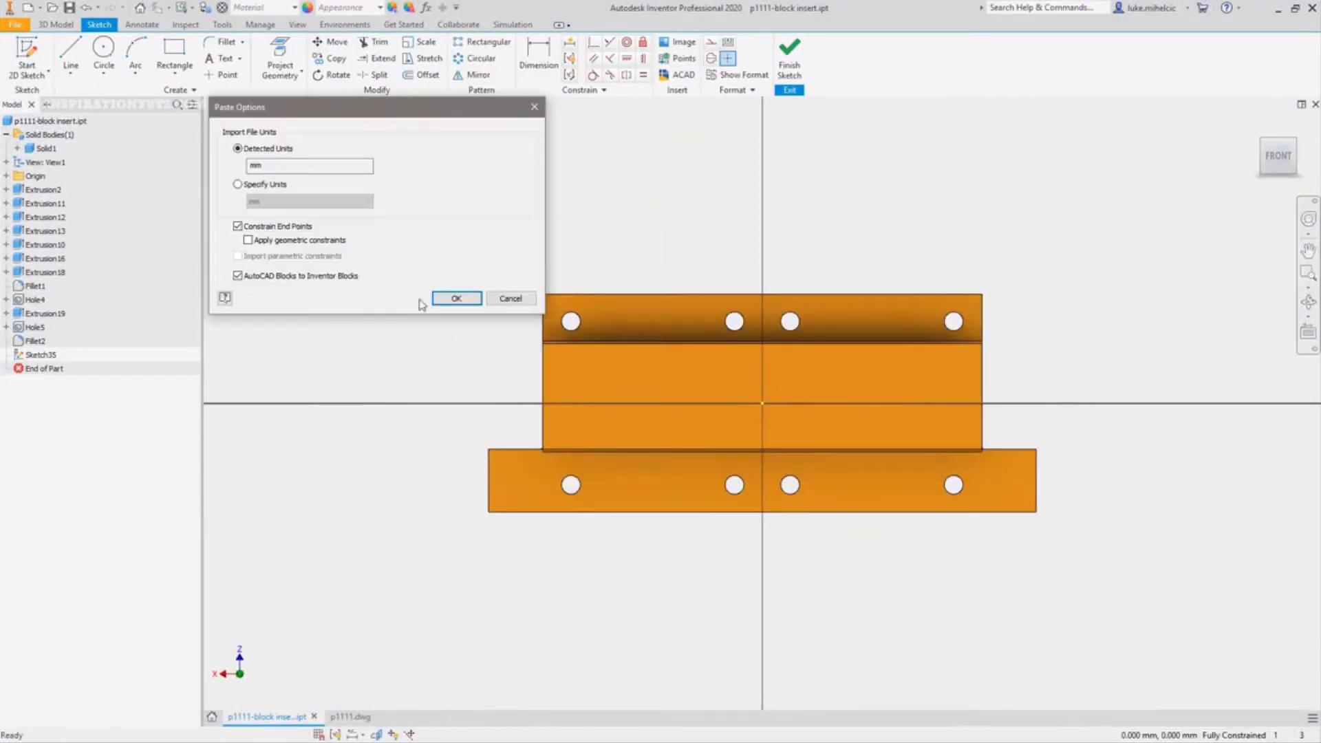
{"action": "left_click", "coordinate": [454, 298]}
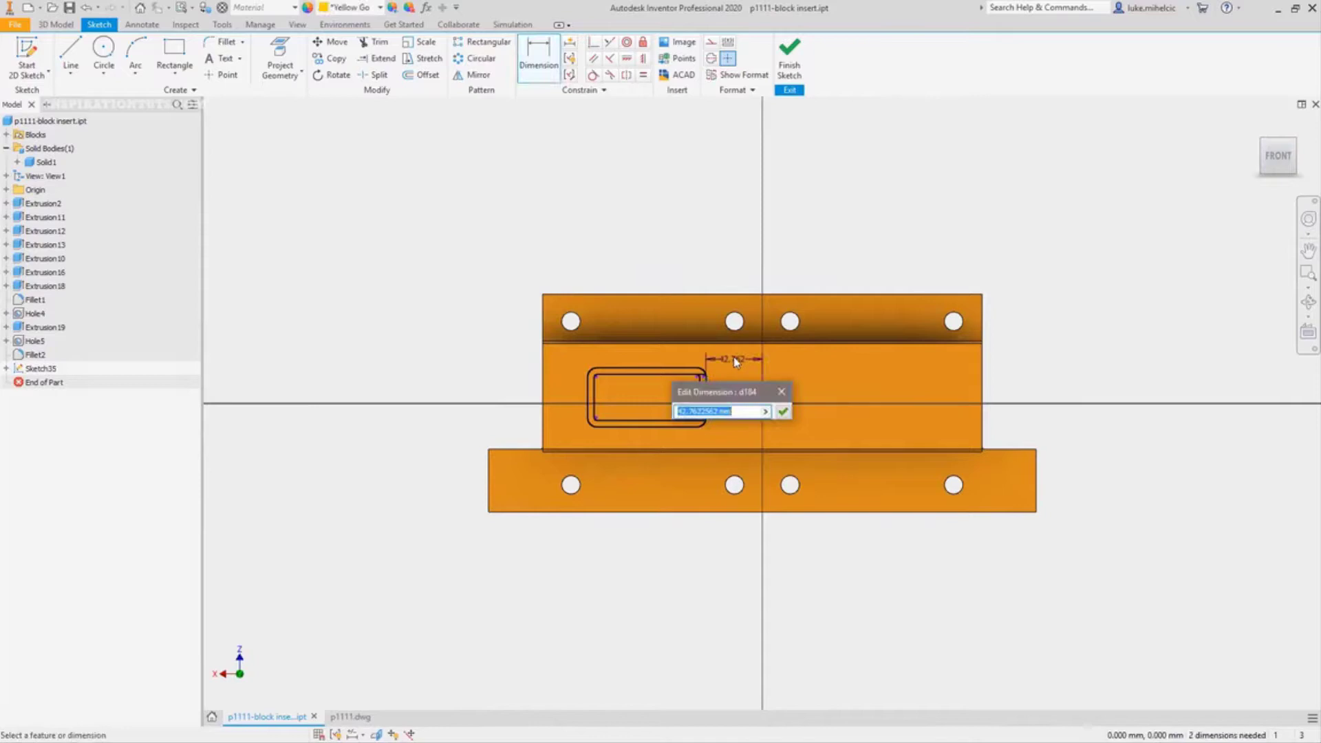
{"action": "key", "text": "ctrl+Return"}
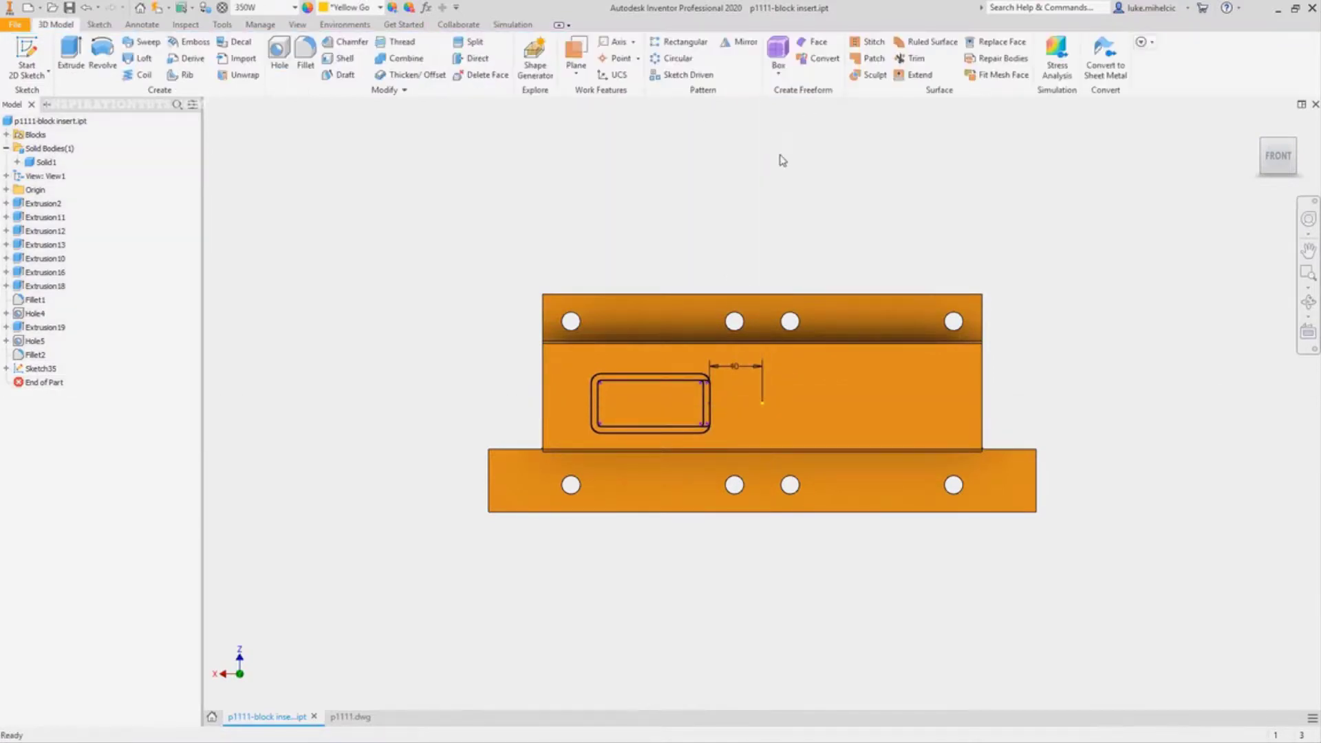
Extrude the slot profile as a cut into the part.
{"action": "left_click", "coordinate": [71, 55]}
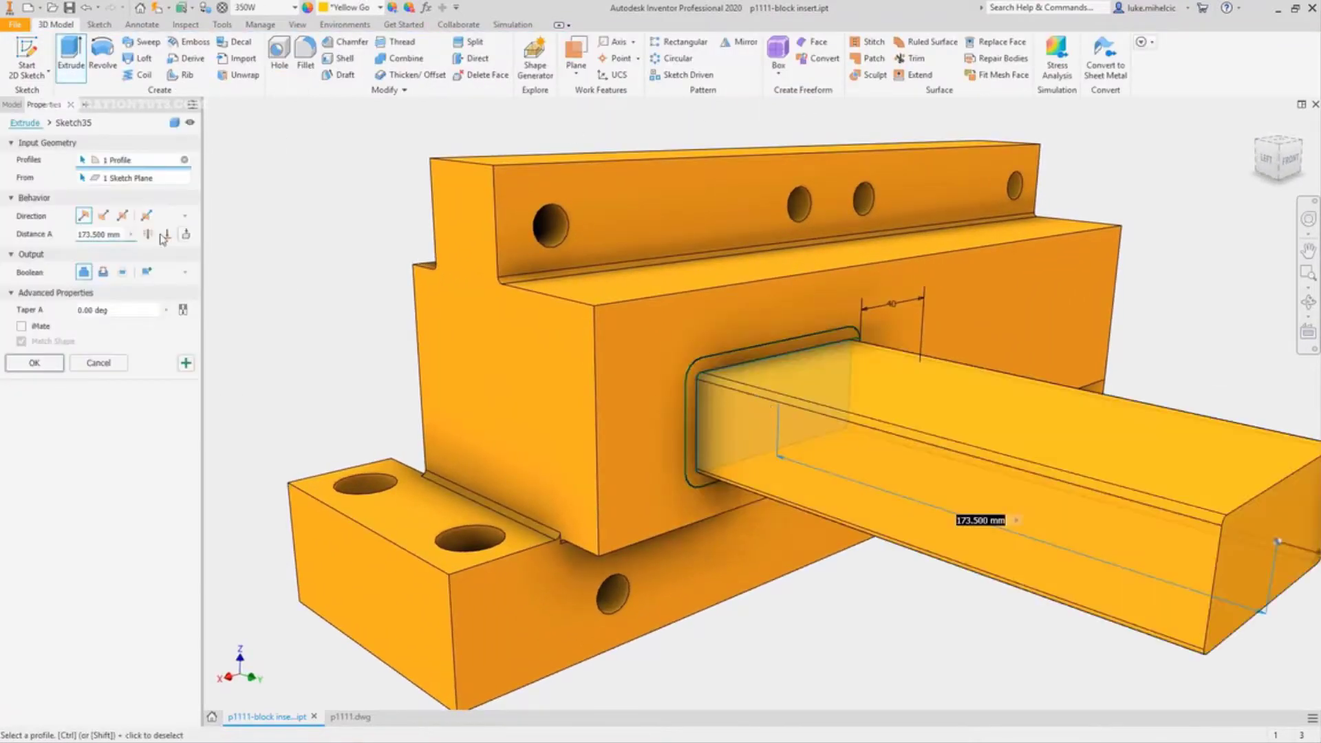
{"action": "left_click", "coordinate": [103, 272]}
{"action": "key", "text": "Return"}
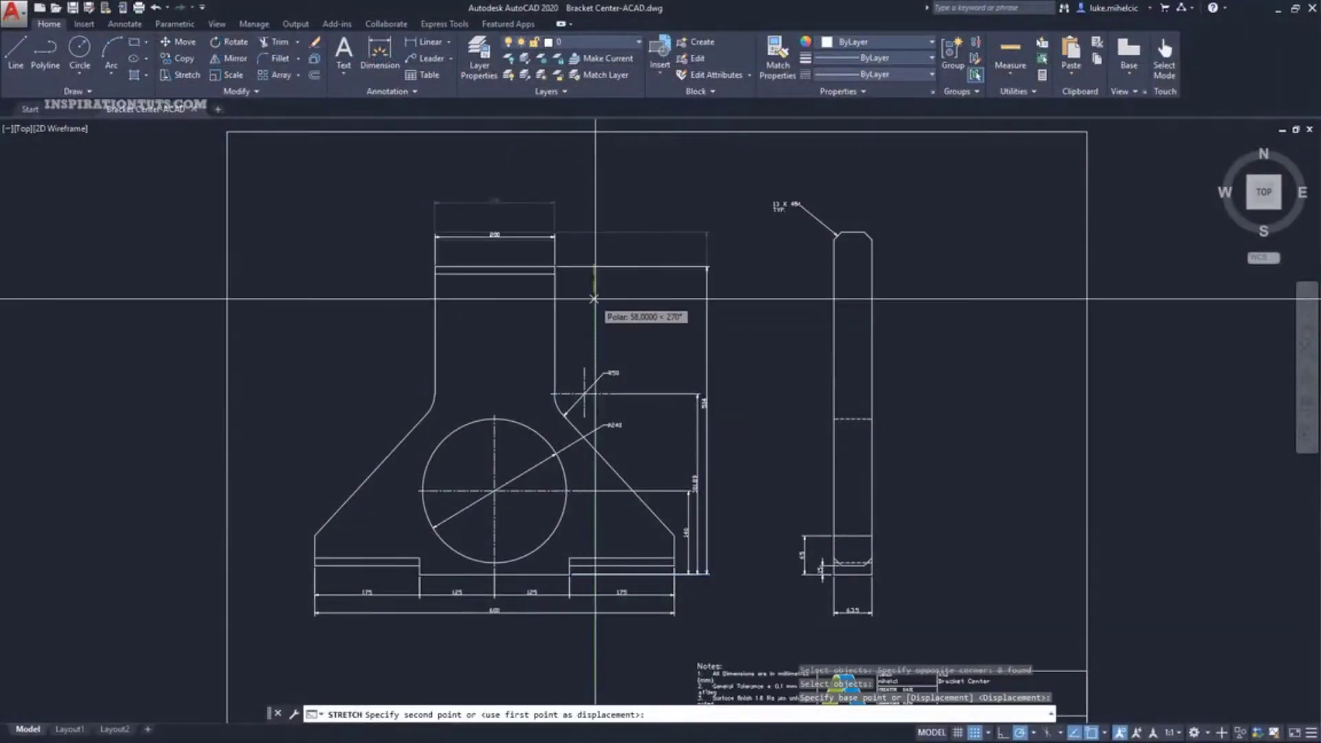
Stretch the bracket up 30, then save a DWG copy at Full Scale (1:1) model space.
{"action": "key", "text": "Return"}
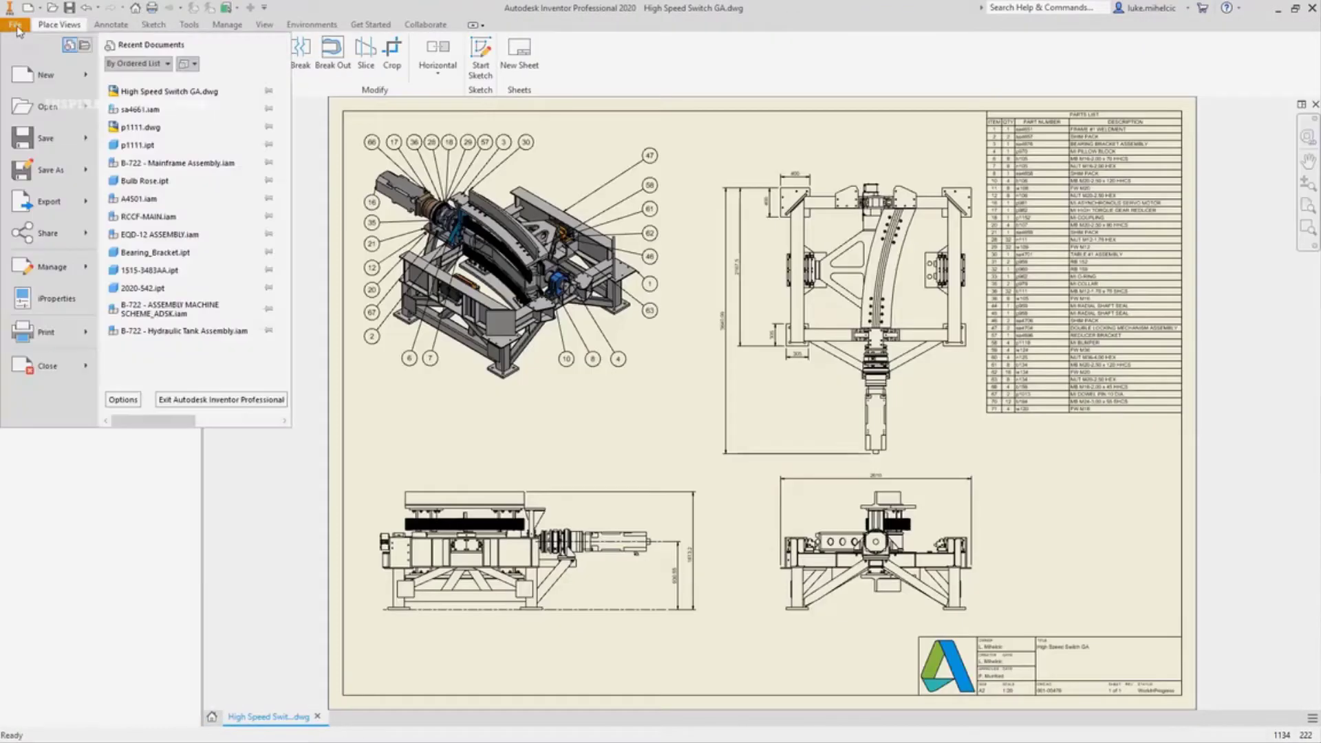
{"action": "mouse_move", "coordinate": [53, 168]}
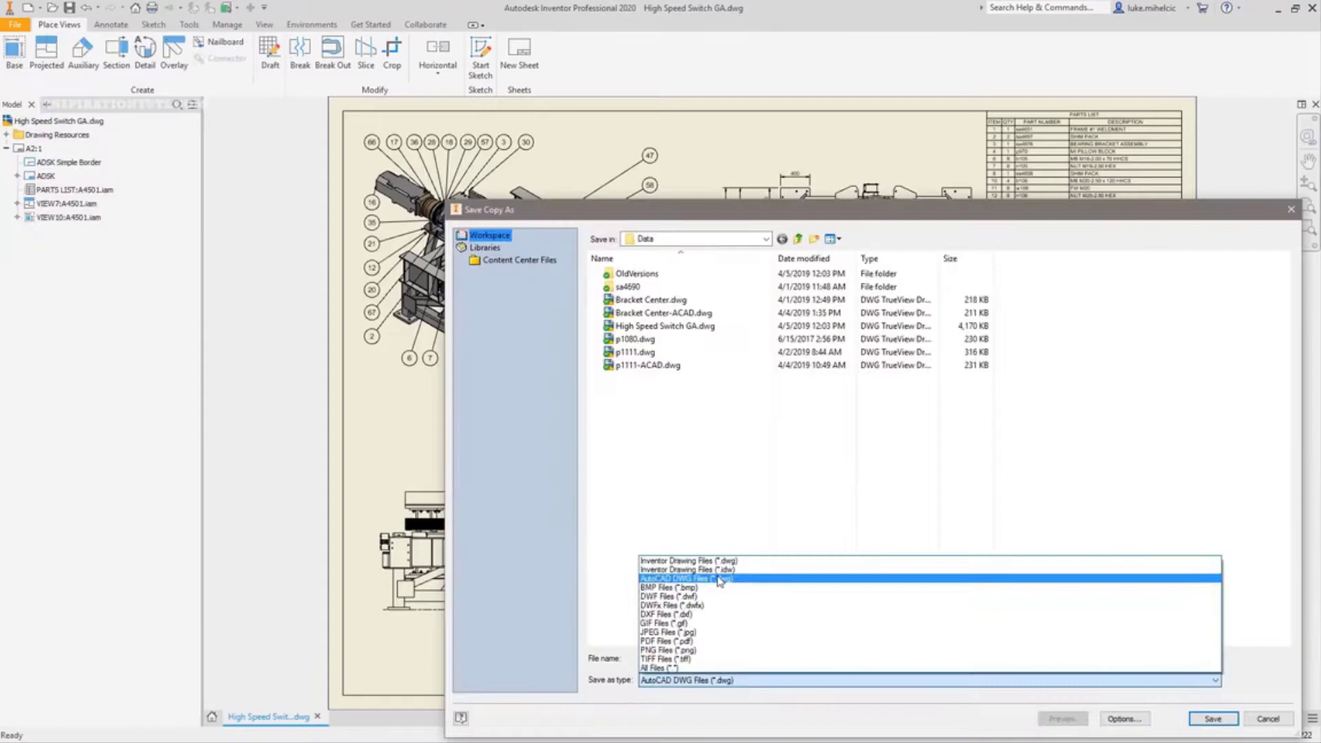
{"action": "left_click", "coordinate": [719, 580]}
{"action": "left_click", "coordinate": [1123, 718]}
{"action": "left_click", "coordinate": [861, 632]}
{"action": "left_click", "coordinate": [915, 419]}
{"action": "left_click", "coordinate": [932, 632]}
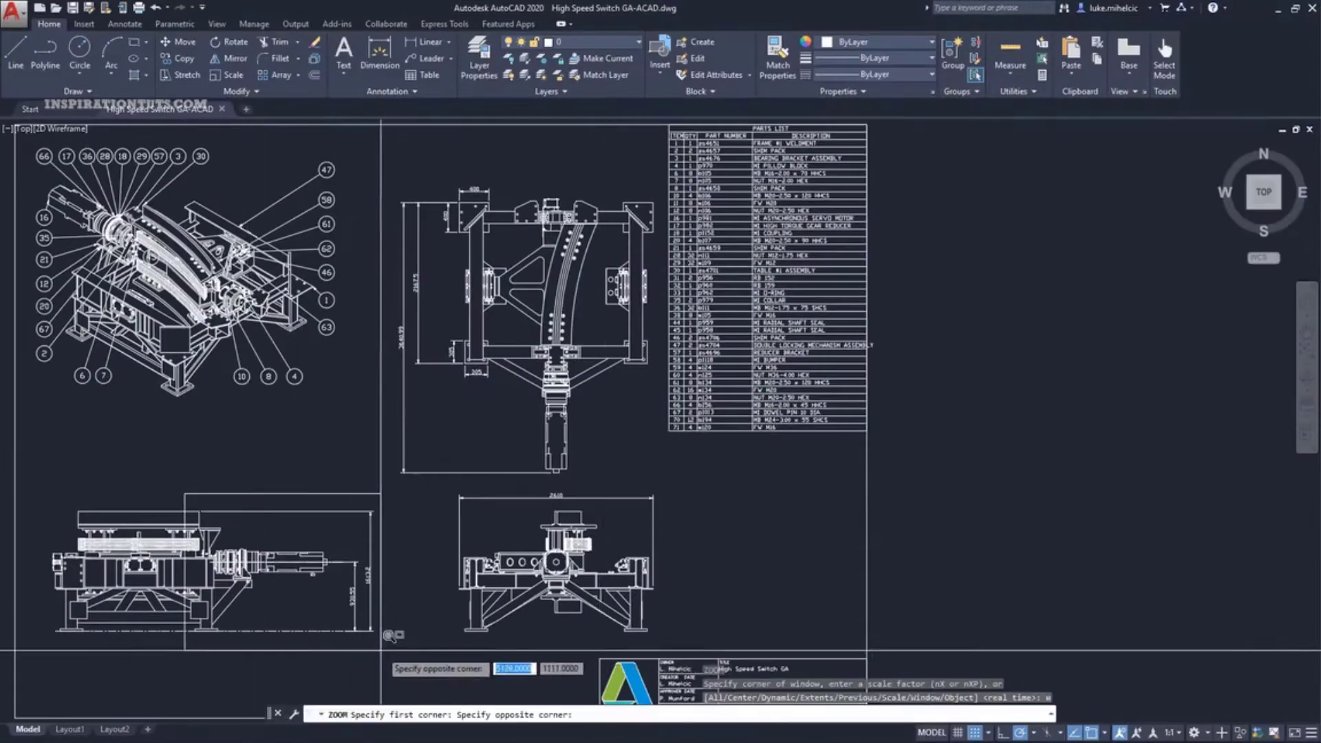
Zoom into the exported drawing and crossing-select around the shaft end.
{"action": "left_click", "coordinate": [427, 534]}
{"action": "left_click", "coordinate": [869, 310]}
{"action": "left_click", "coordinate": [736, 383]}
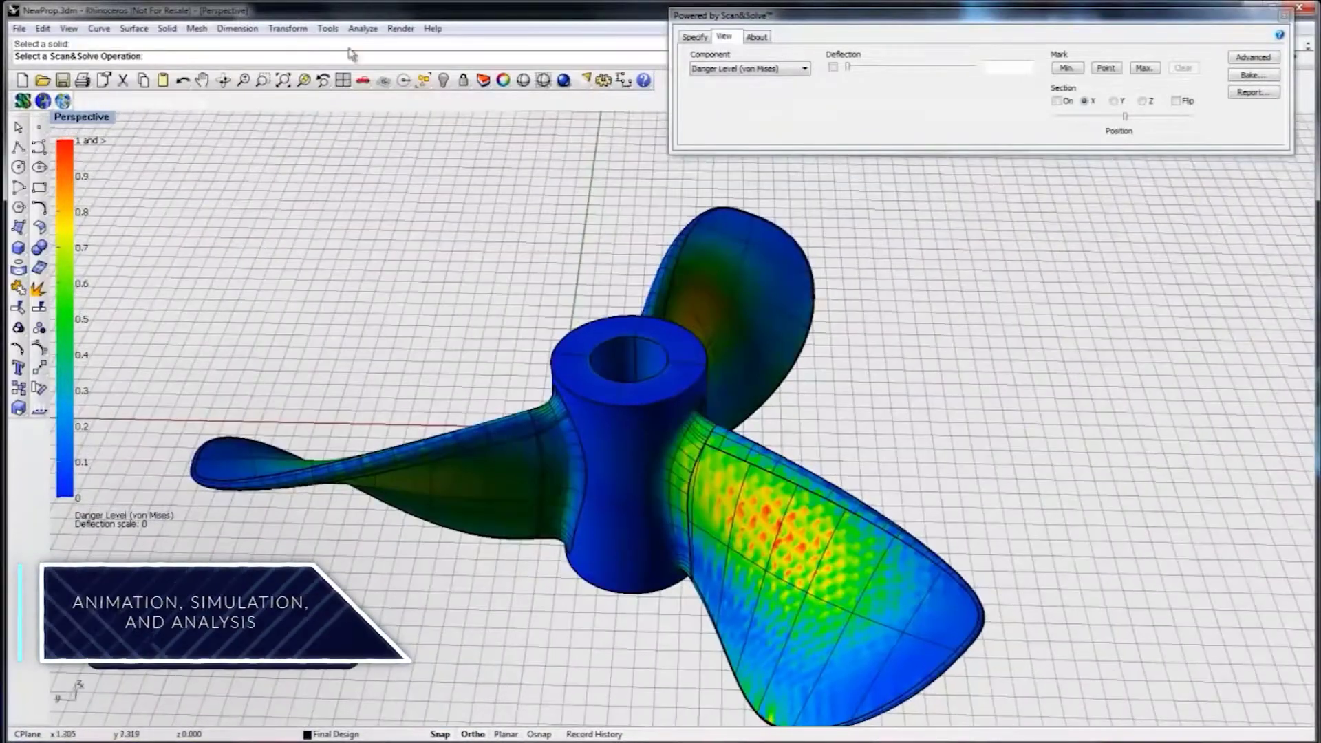
Fit the propeller in view and sweep an active section plane across it.
{"action": "left_click", "coordinate": [282, 83]}
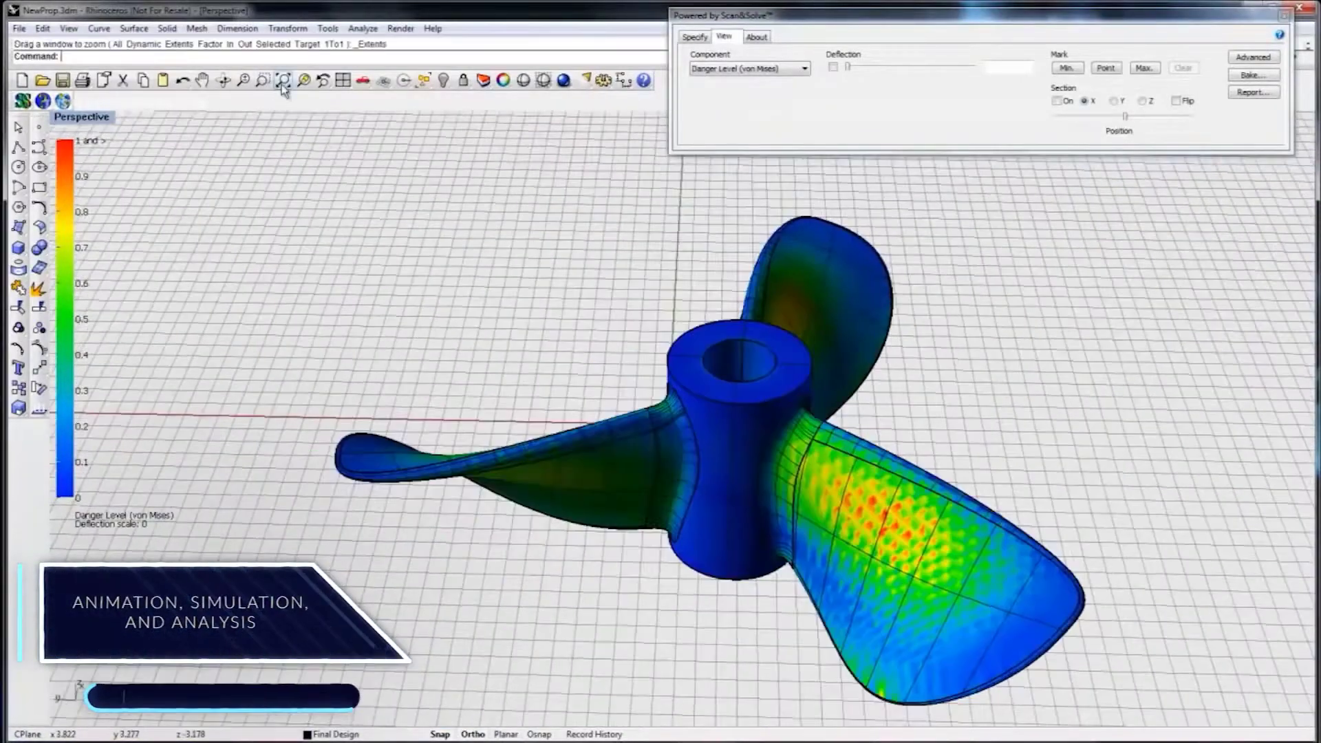
{"action": "left_click", "coordinate": [1056, 101]}
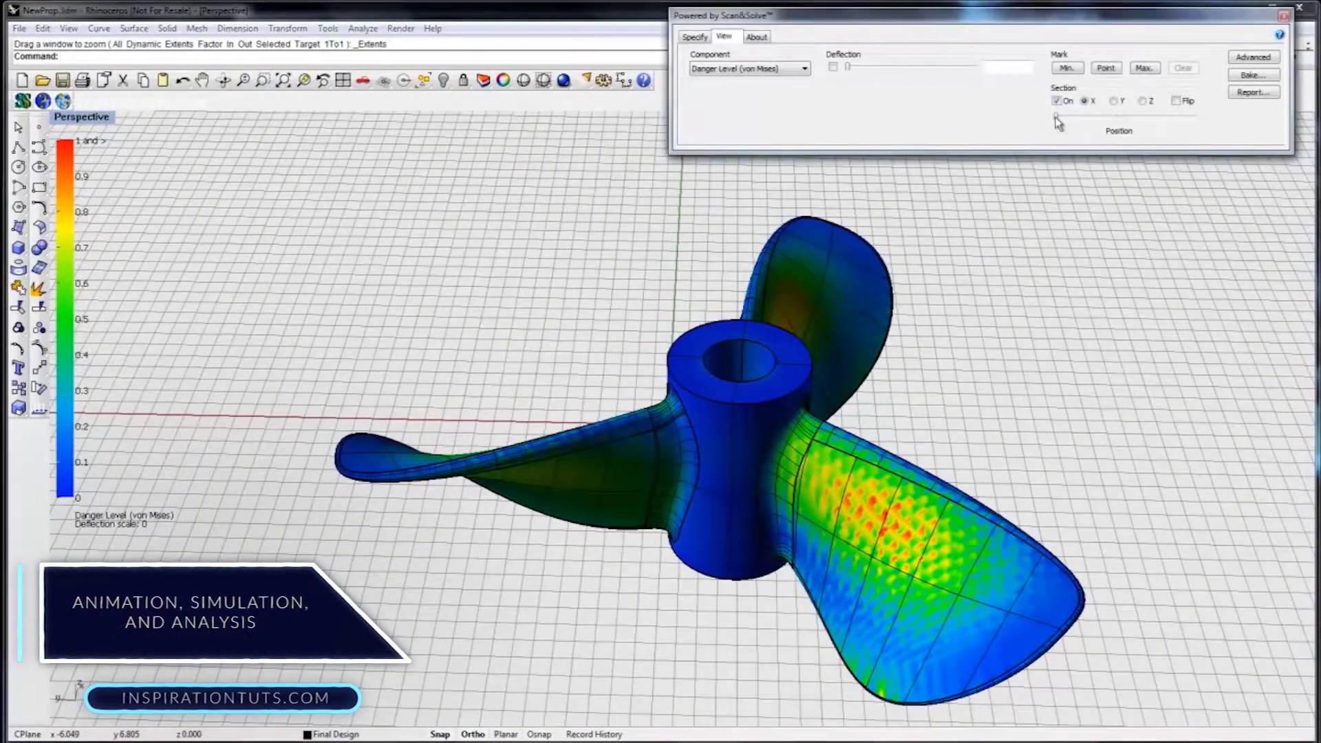
{"action": "mouse_move", "coordinate": [1090, 121]}
{"action": "left_mouse_down"}
{"action": "mouse_move", "coordinate": [1149, 128]}
{"action": "mouse_move", "coordinate": [1115, 121]}
{"action": "left_mouse_up"}
{"action": "right_click_drag", "start_coordinate": [1135, 221], "coordinate": [1174, 172]}
Flip the section, switch the cut to the Y direction, and slide it past the hub.
{"action": "left_click", "coordinate": [1177, 101]}
{"action": "left_click", "coordinate": [1177, 101]}
{"action": "left_click", "coordinate": [1177, 101]}
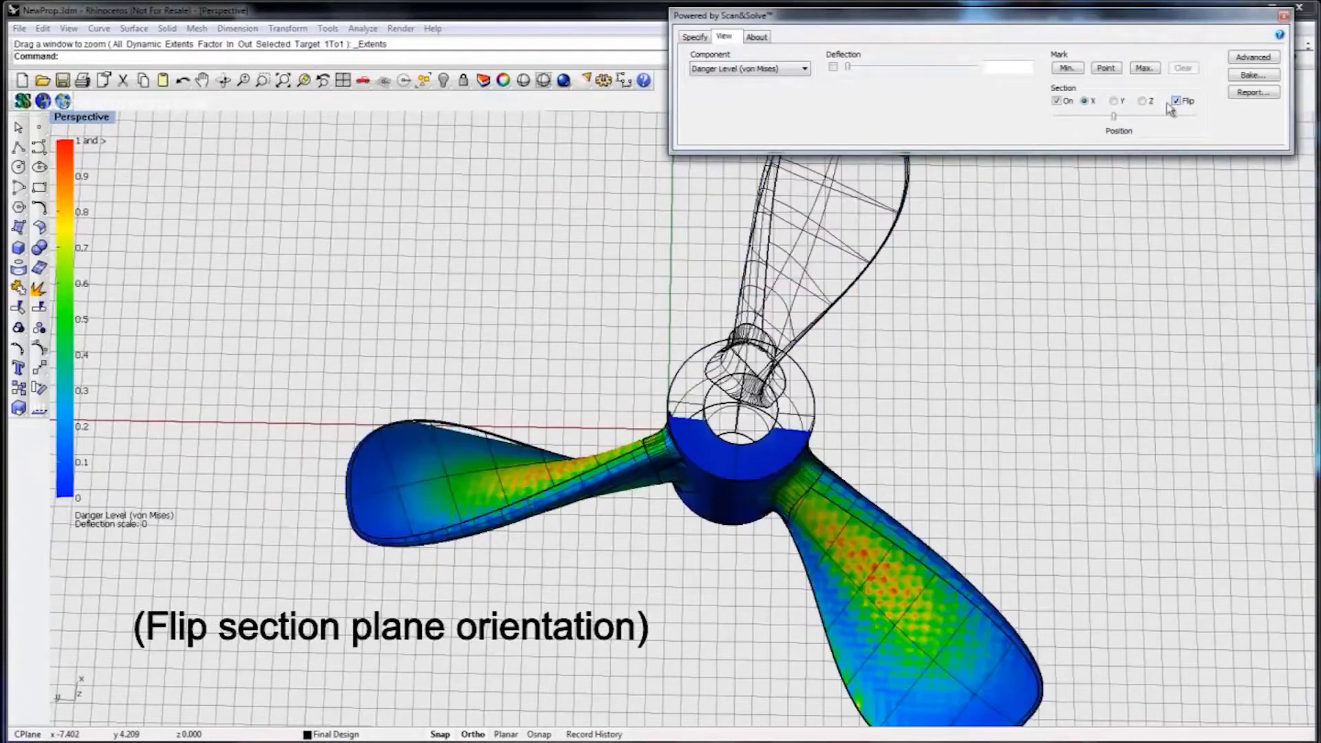
{"action": "left_click", "coordinate": [1114, 101]}
{"action": "mouse_move", "coordinate": [1114, 120]}
{"action": "left_mouse_down"}
{"action": "mouse_move", "coordinate": [1067, 117]}
{"action": "mouse_move", "coordinate": [1131, 122]}
{"action": "left_mouse_up"}
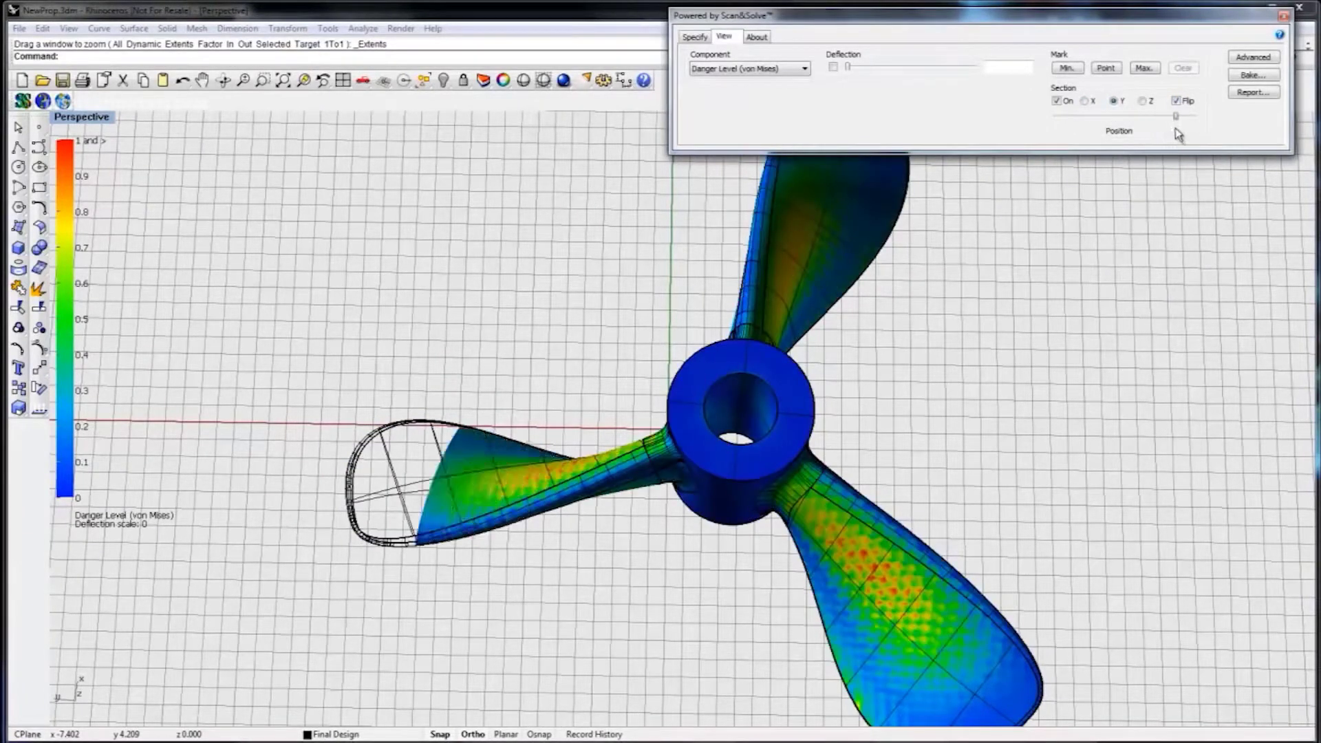
{"action": "right_click_drag", "start_coordinate": [1145, 207], "coordinate": [1169, 227]}
{"action": "left_click_drag", "start_coordinate": [1177, 116], "coordinate": [1141, 124]}
{"action": "right_click_drag", "start_coordinate": [869, 358], "coordinate": [909, 513]}
{"action": "scroll", "coordinate": [908, 513], "scroll_direction": "up", "scroll_amount": 5}
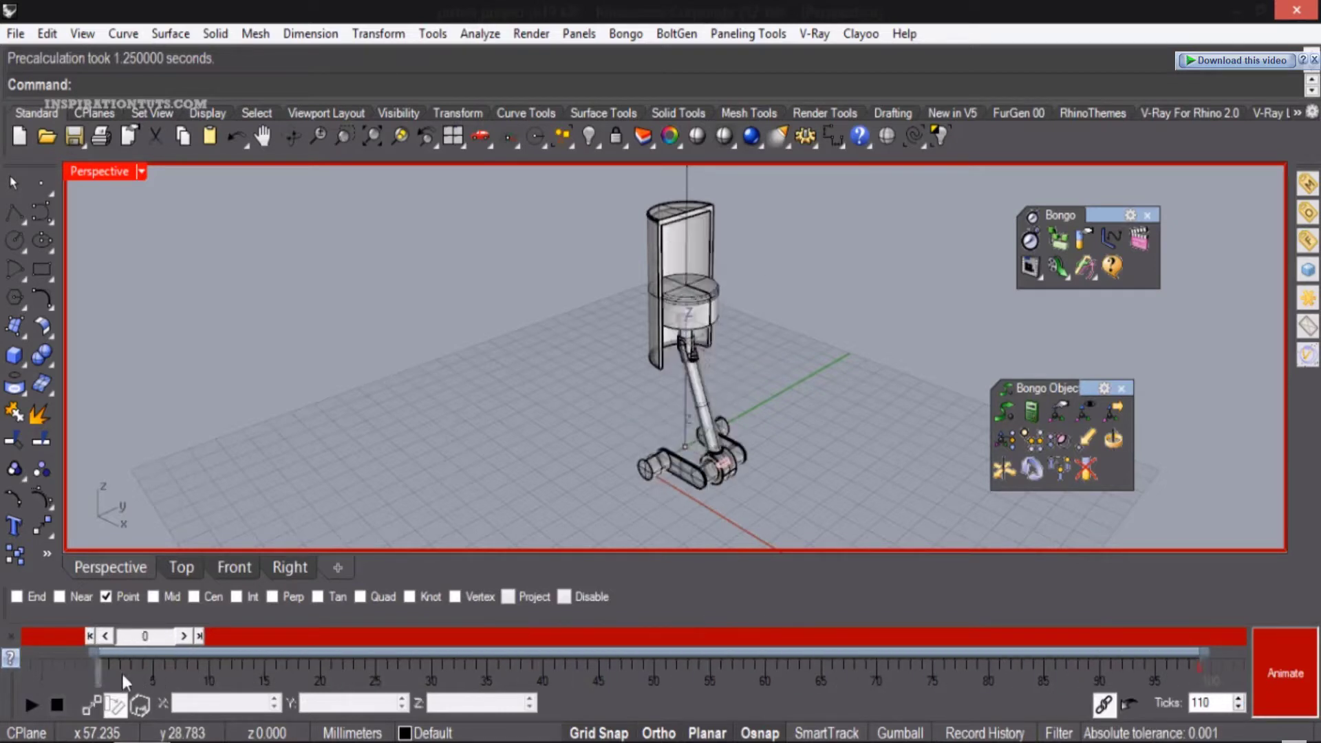
Start playback of the Bongo timeline from frame 0.
{"action": "left_click", "coordinate": [31, 709]}
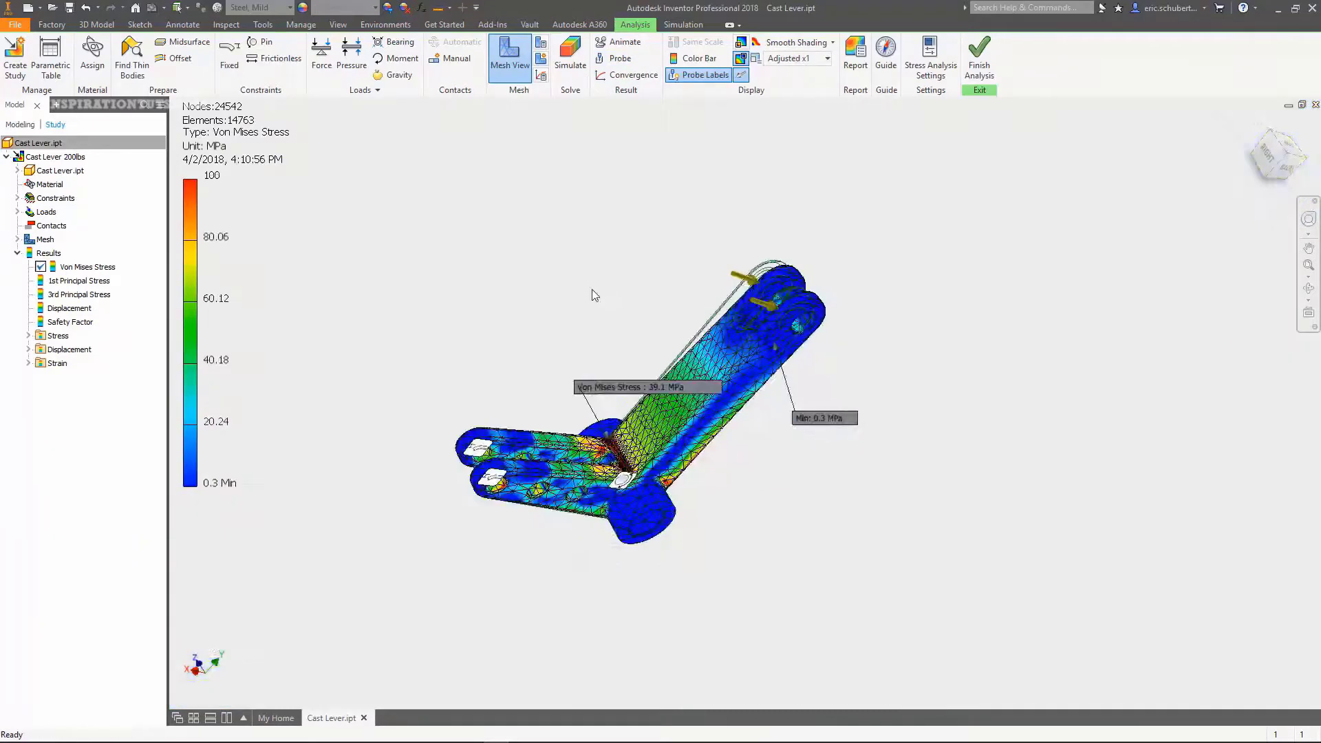
Confirm the convergence settings, run the modal simulation, and make mode F2 (684.48 Hz) active.
{"action": "middle_click_drag", "start_coordinate": [590, 294], "coordinate": [619, 227], "text": "shift"}
{"action": "left_click", "coordinate": [698, 74]}
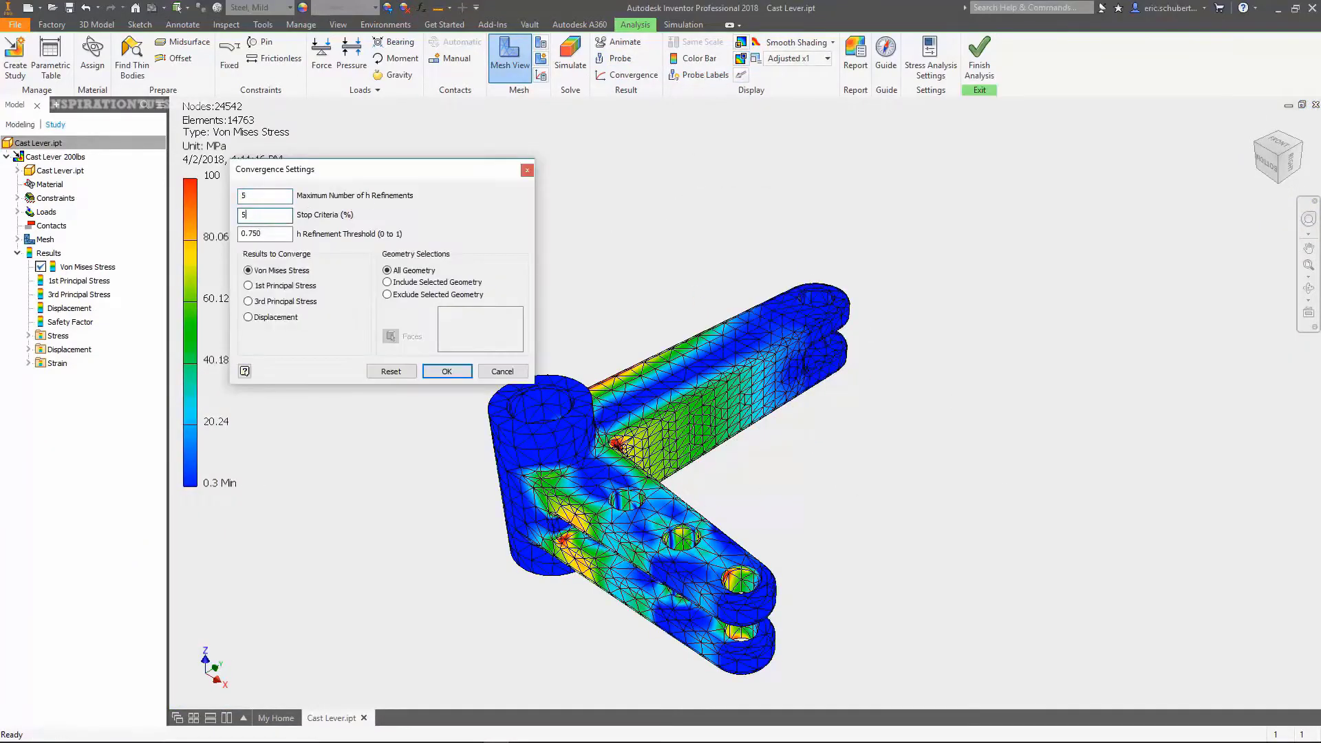
{"action": "key", "text": "Return"}
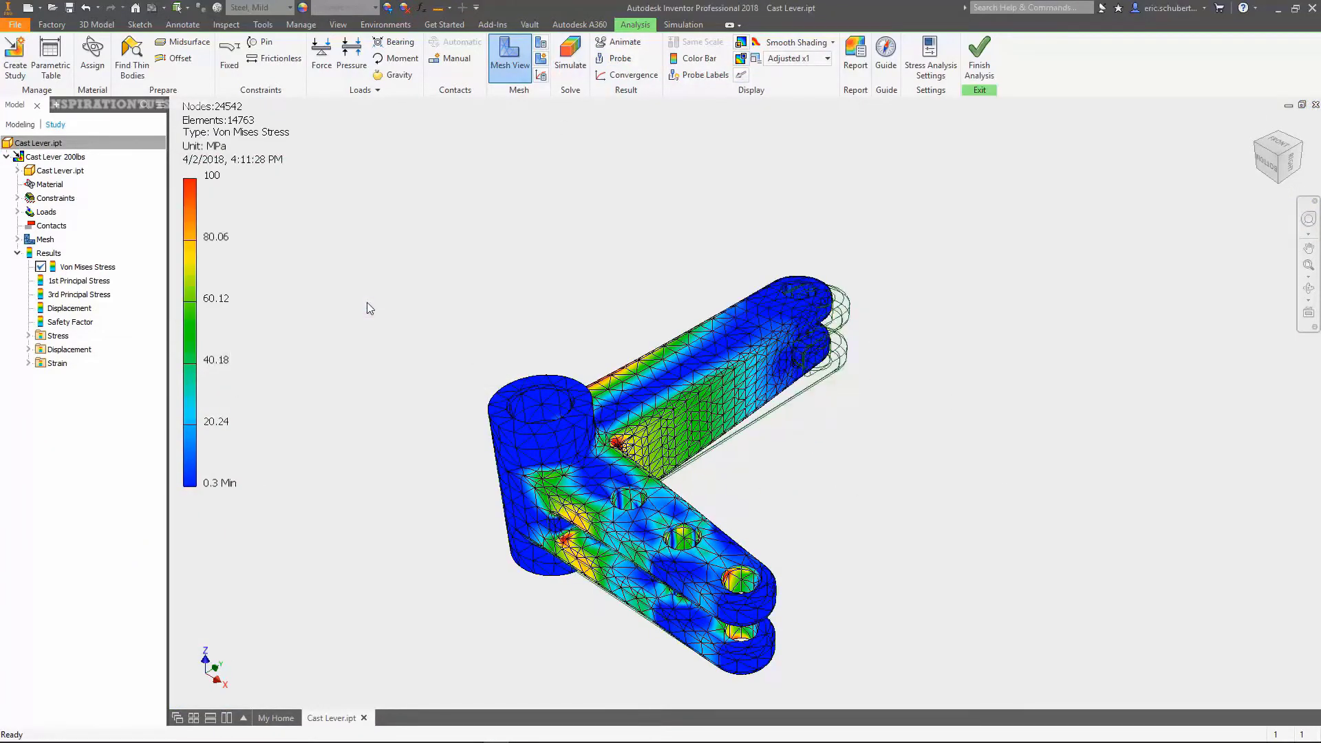
{"action": "left_click", "coordinate": [603, 80]}
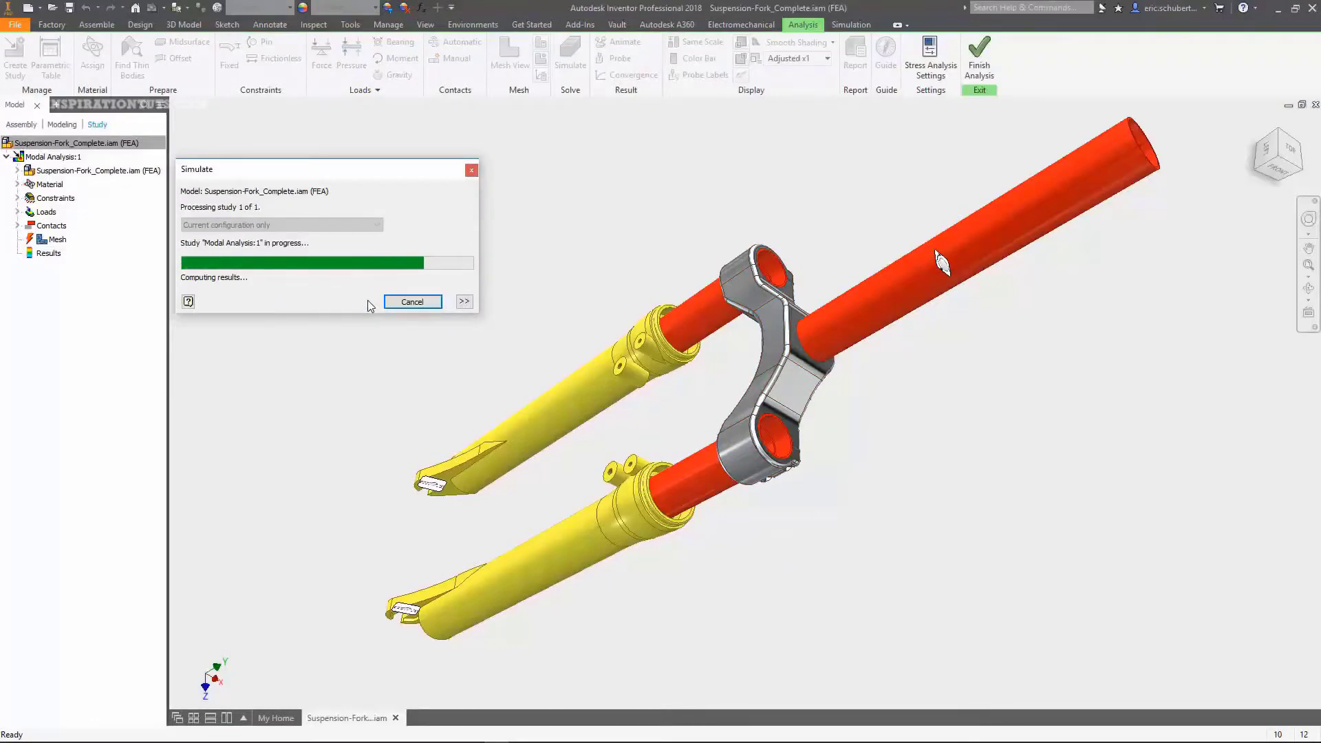
{"action": "left_click", "coordinate": [86, 297]}
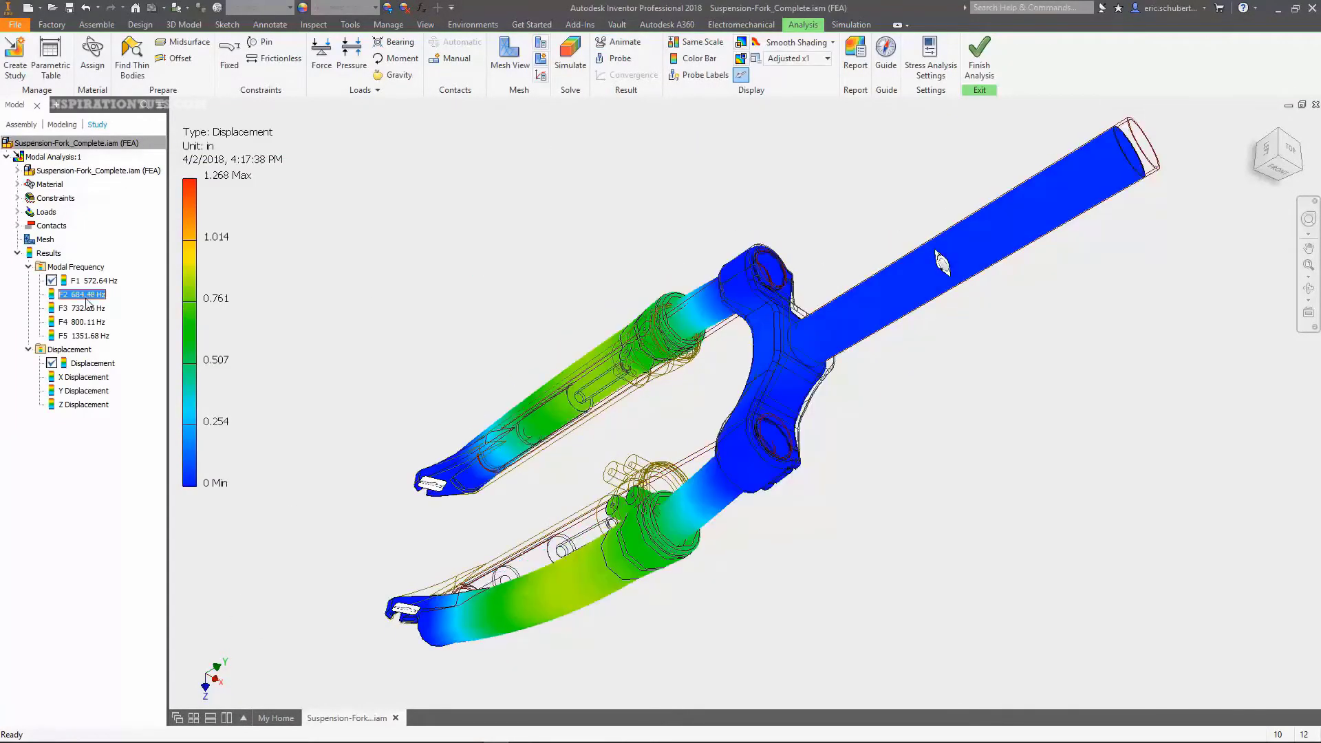
{"action": "double_click", "coordinate": [86, 297]}
Generate the modal analysis report as a Word document without overwriting the existing file.
{"action": "left_click", "coordinate": [855, 58]}
{"action": "left_click", "coordinate": [422, 352]}
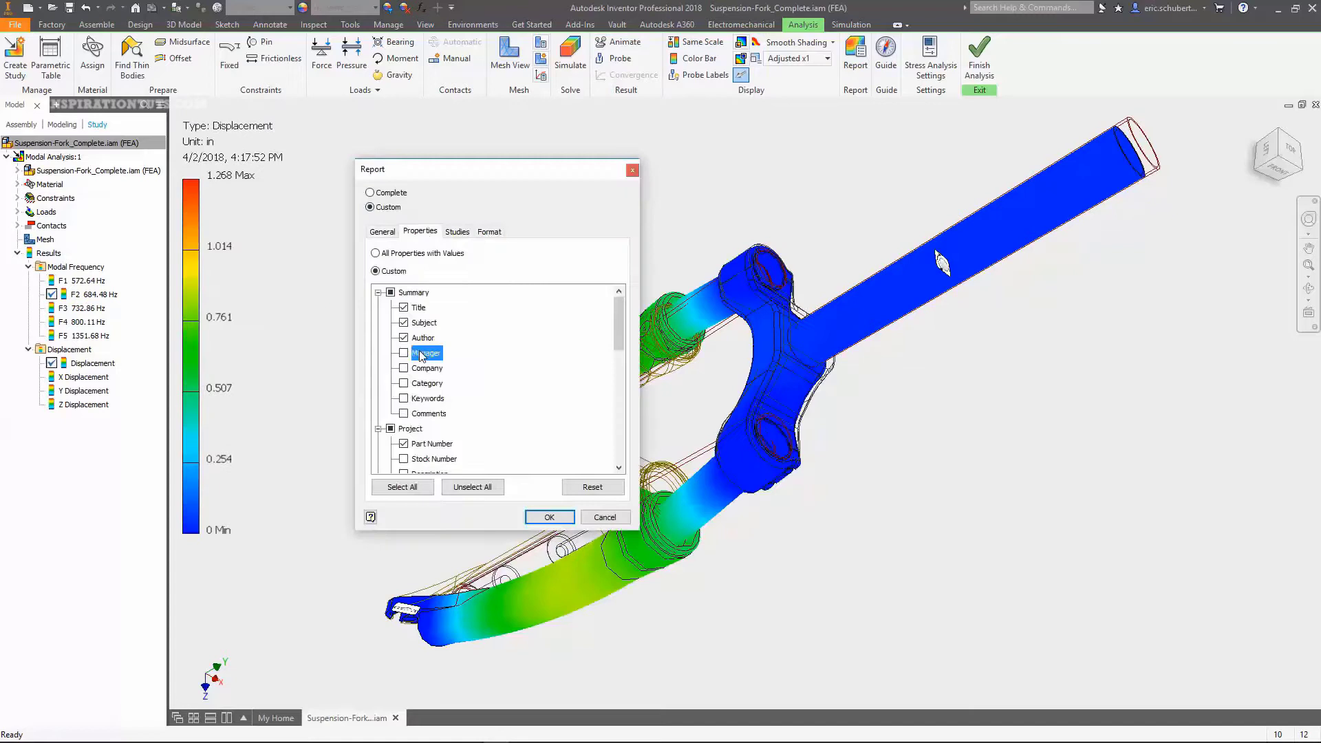
{"action": "left_click", "coordinate": [457, 232]}
{"action": "left_click", "coordinate": [490, 231]}
{"action": "left_click", "coordinate": [549, 518]}
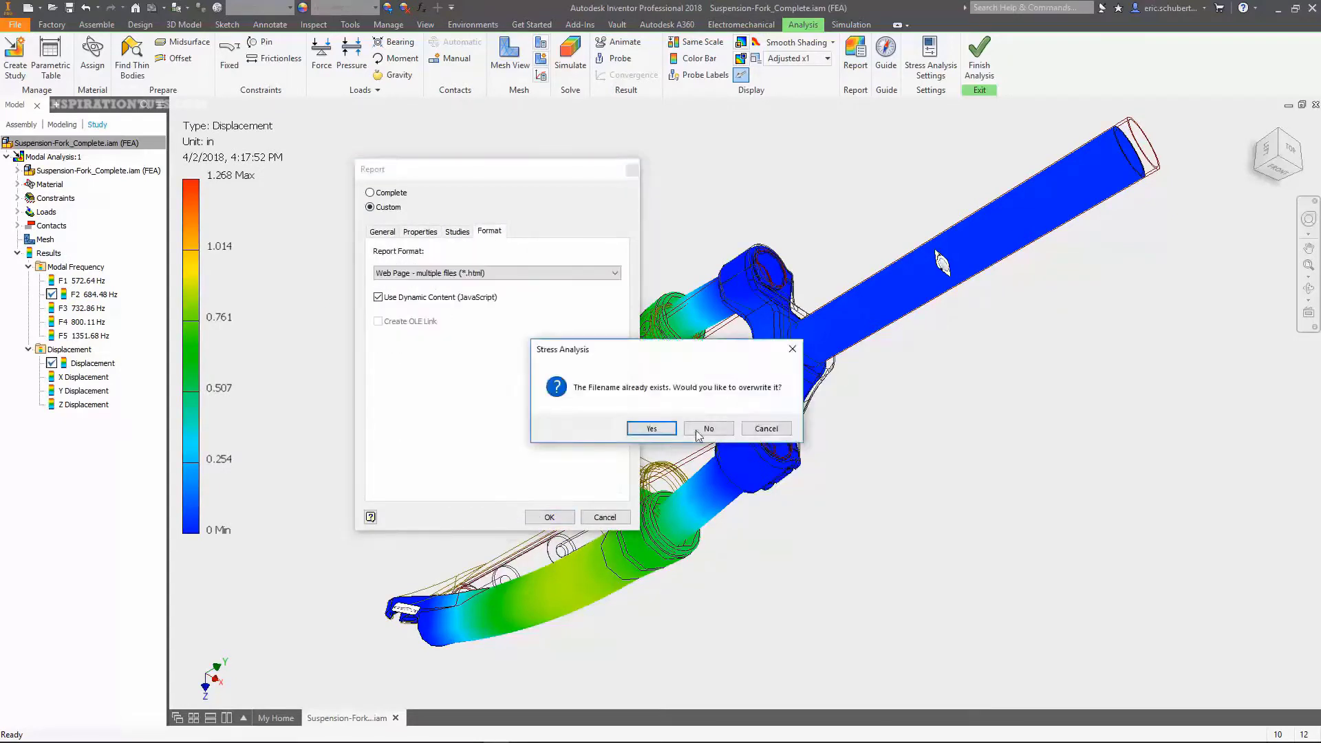
{"action": "left_click", "coordinate": [698, 435]}
{"action": "left_click", "coordinate": [549, 517]}
{"action": "scroll", "coordinate": [1289, 279], "scroll_direction": "down", "scroll_amount": 10}
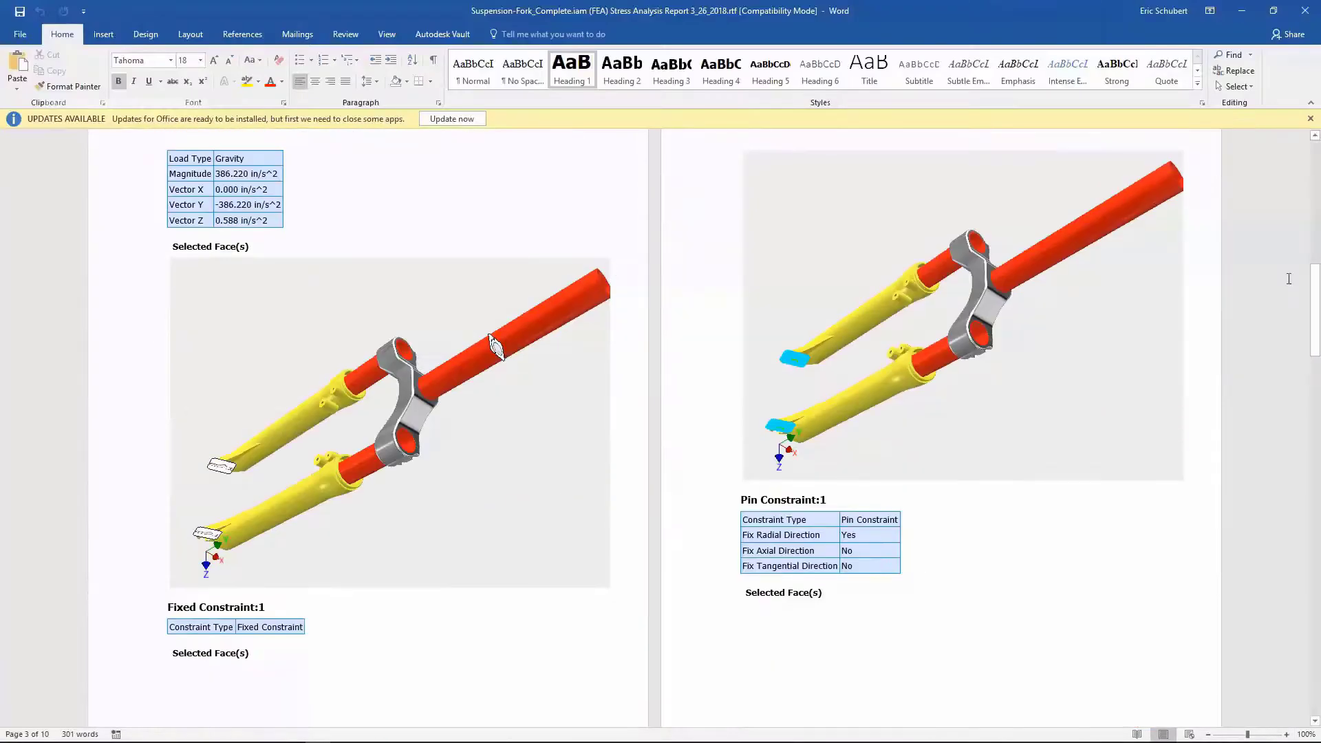
{"action": "scroll", "coordinate": [1289, 278], "scroll_direction": "down", "scroll_amount": 15}
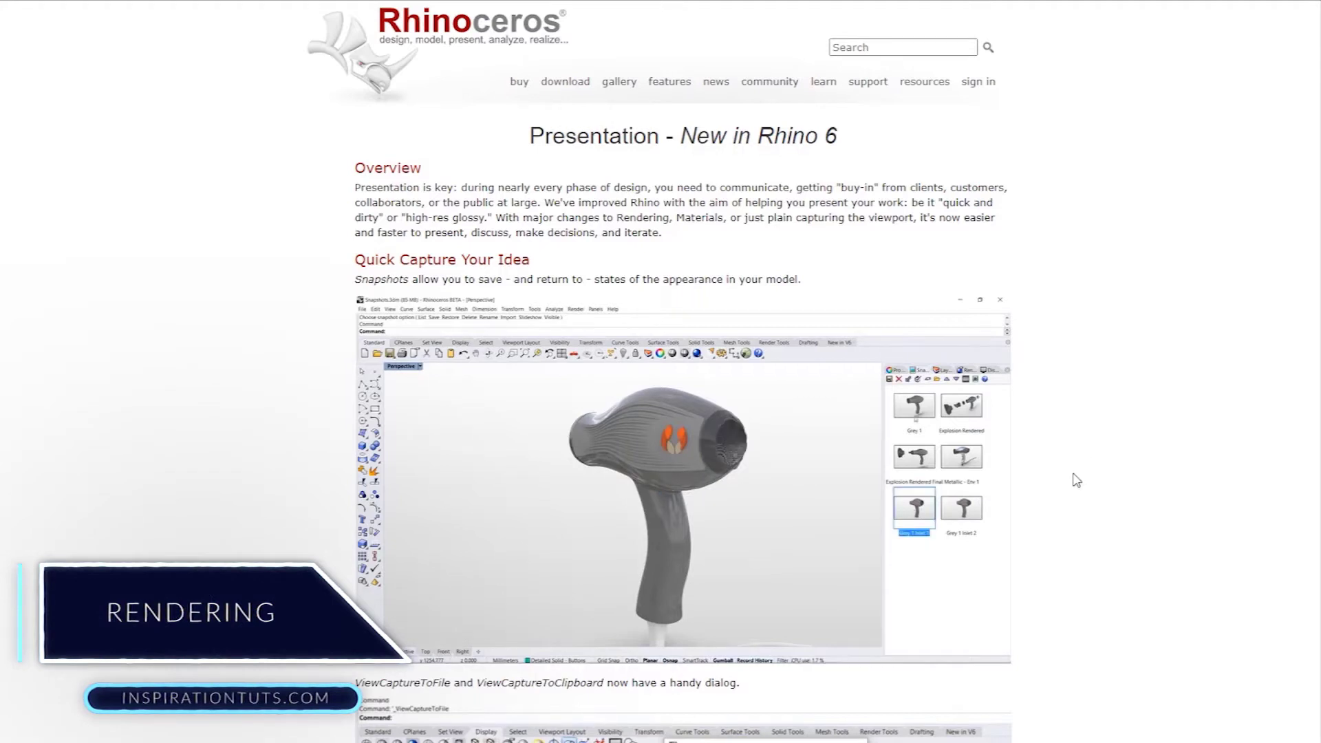
{"action": "scroll", "coordinate": [1077, 480], "scroll_direction": "down", "scroll_amount": 2}
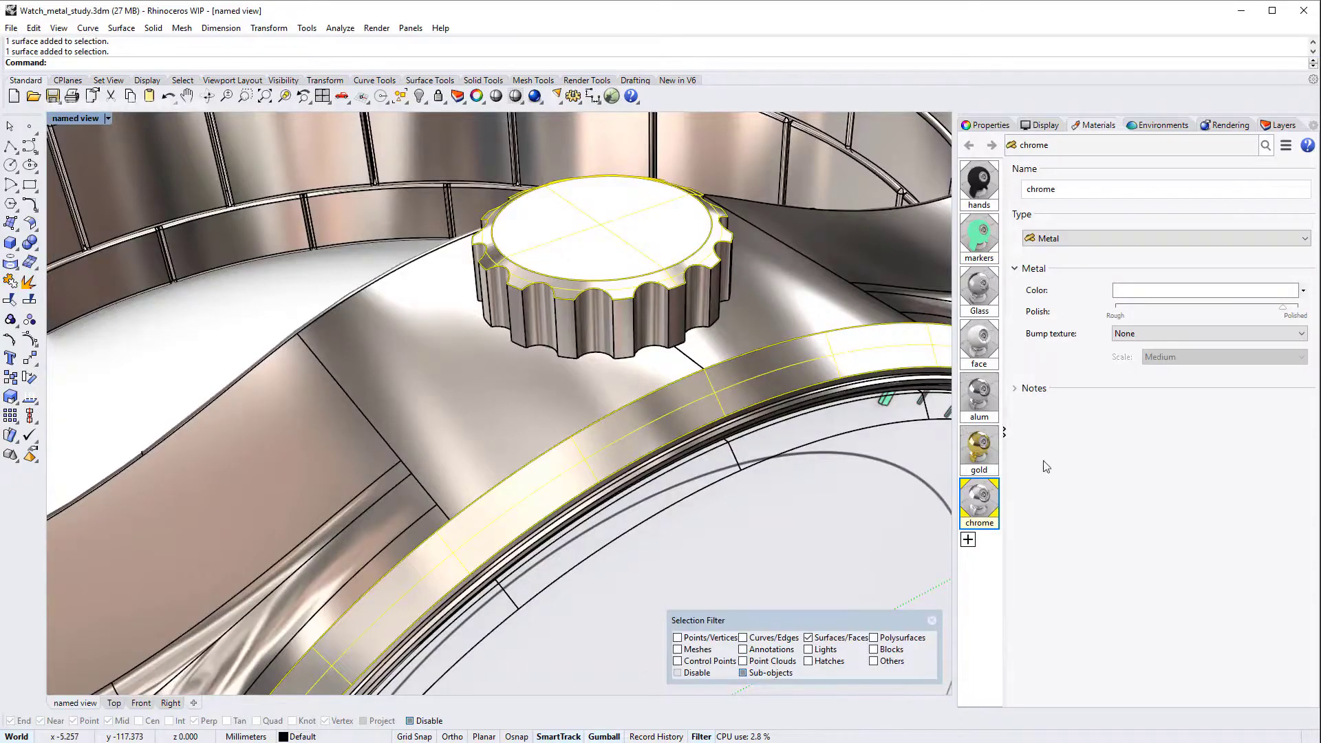
Apply gold to the selected knob and bezel, then select the crown's top surface.
{"action": "right_click", "coordinate": [979, 448]}
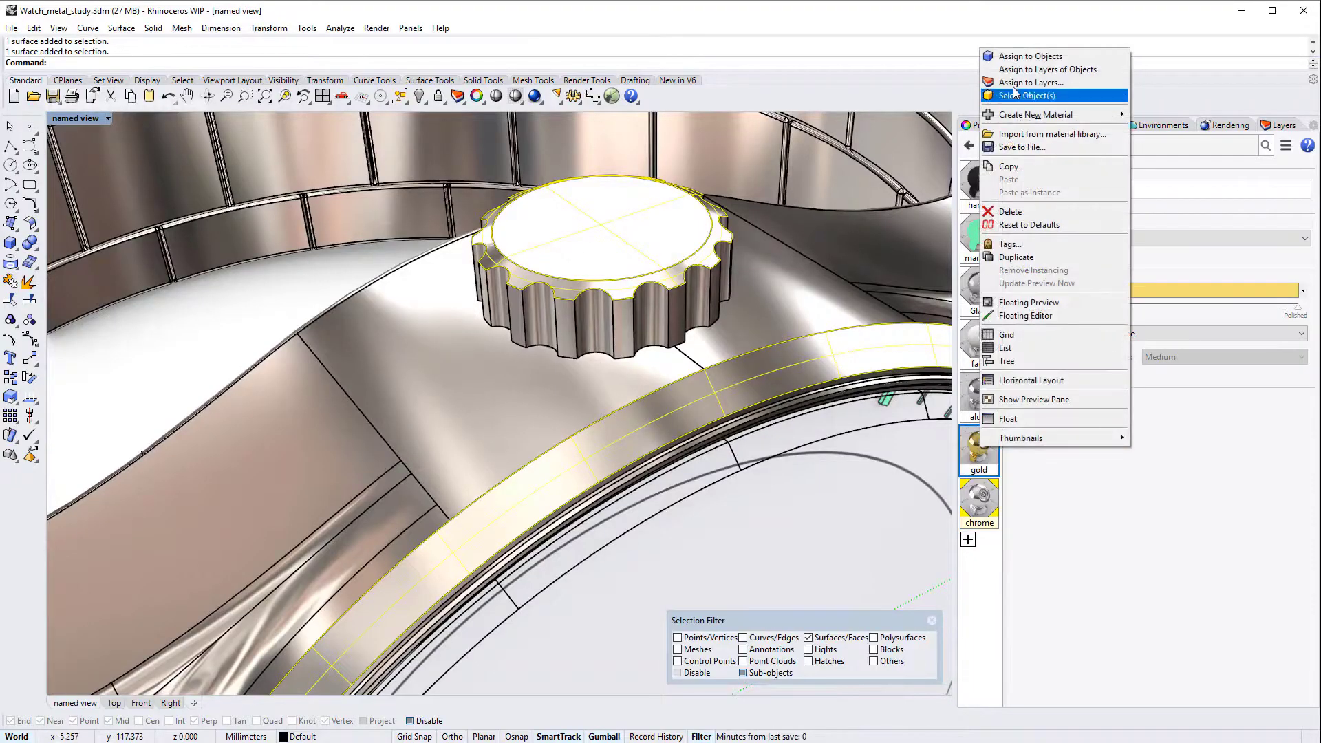
{"action": "left_click", "coordinate": [1030, 56]}
{"action": "right_click_drag", "start_coordinate": [349, 270], "coordinate": [608, 372]}
{"action": "scroll", "coordinate": [608, 372], "scroll_direction": "up", "scroll_amount": 10}
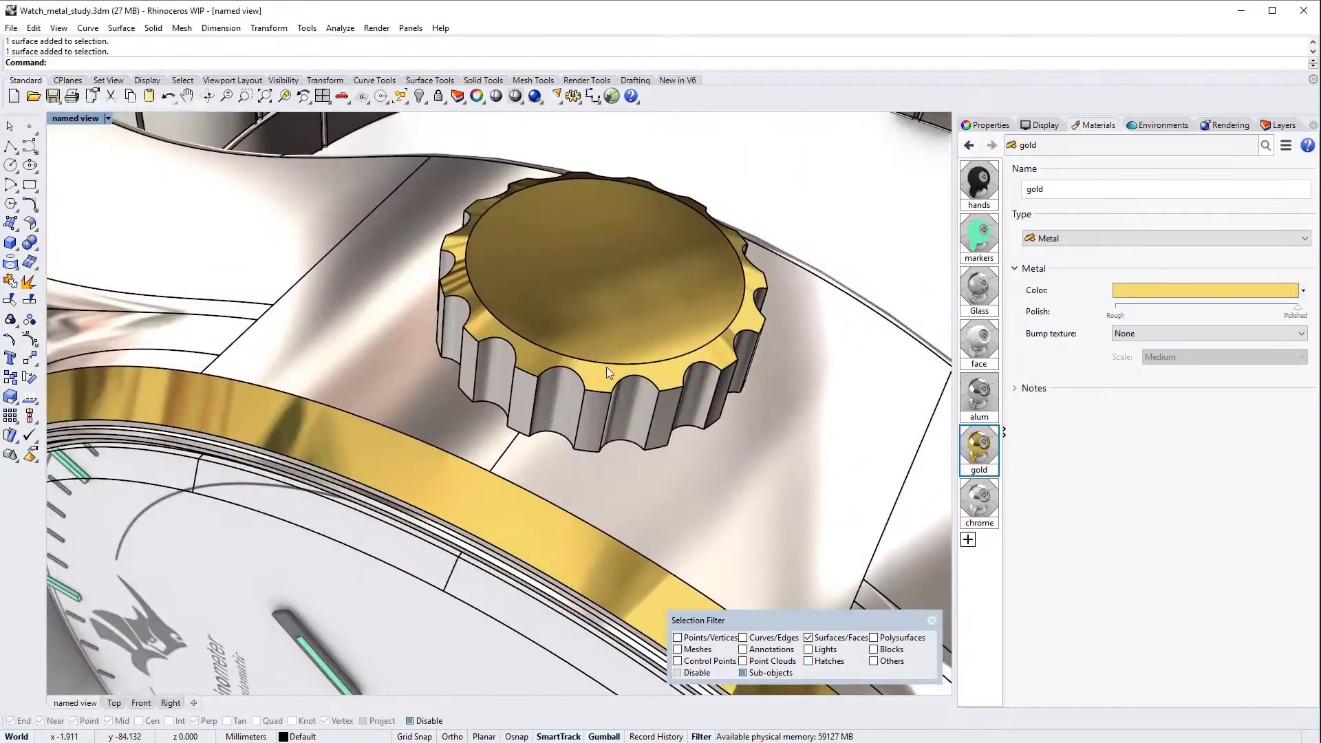
{"action": "left_click", "coordinate": [607, 372]}
Assign the chrome material to the watch crown and turn off sub-object selection.
{"action": "right_click", "coordinate": [976, 501]}
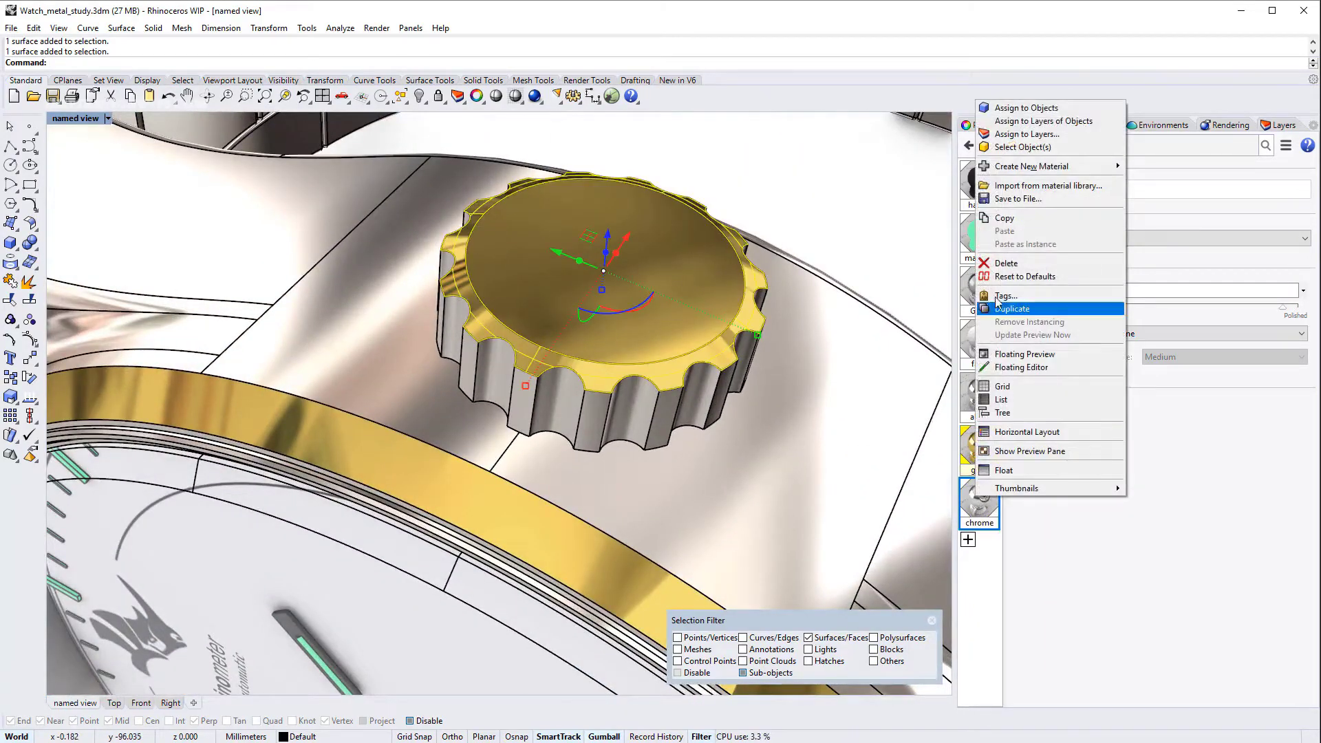
{"action": "left_click", "coordinate": [1032, 107]}
{"action": "scroll", "coordinate": [754, 293], "scroll_direction": "down", "scroll_amount": 6}
{"action": "right_click_drag", "start_coordinate": [754, 294], "coordinate": [794, 541]}
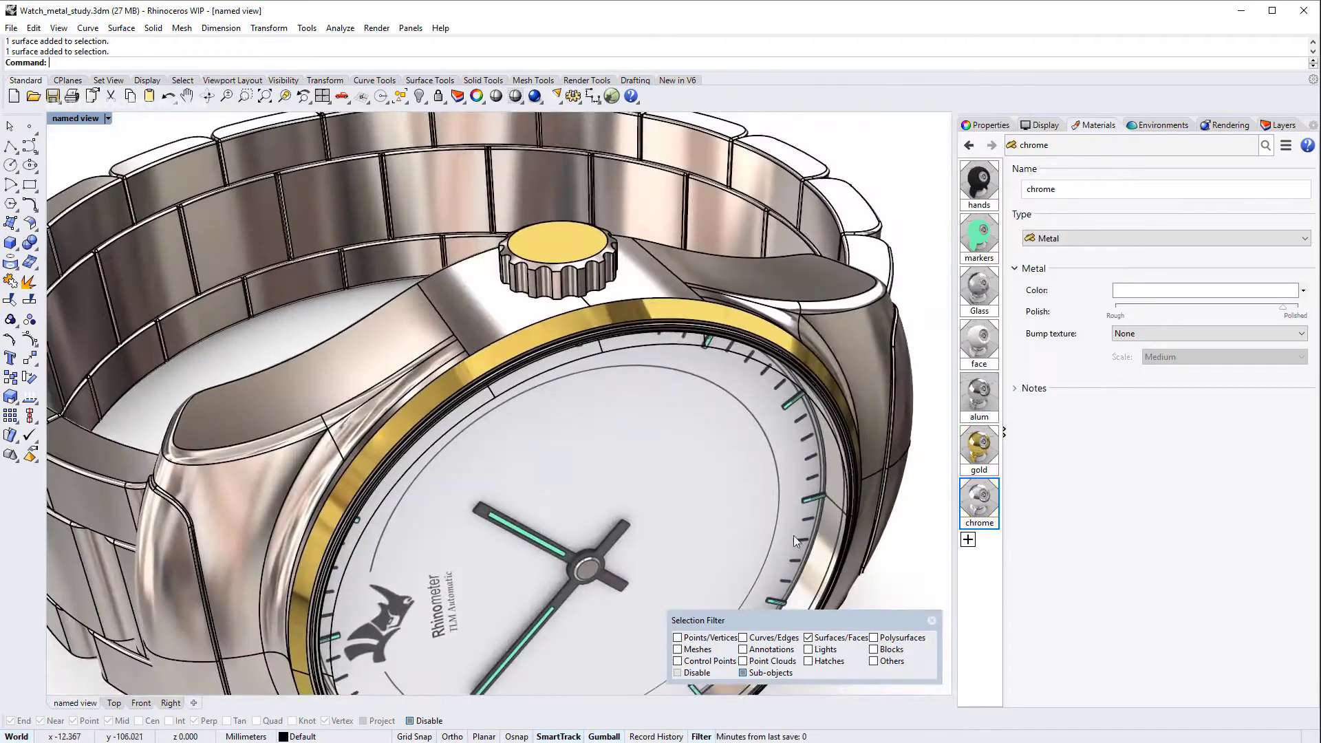
{"action": "left_click", "coordinate": [743, 673]}
{"action": "left_click", "coordinate": [659, 277]}
{"action": "left_click", "coordinate": [571, 268]}
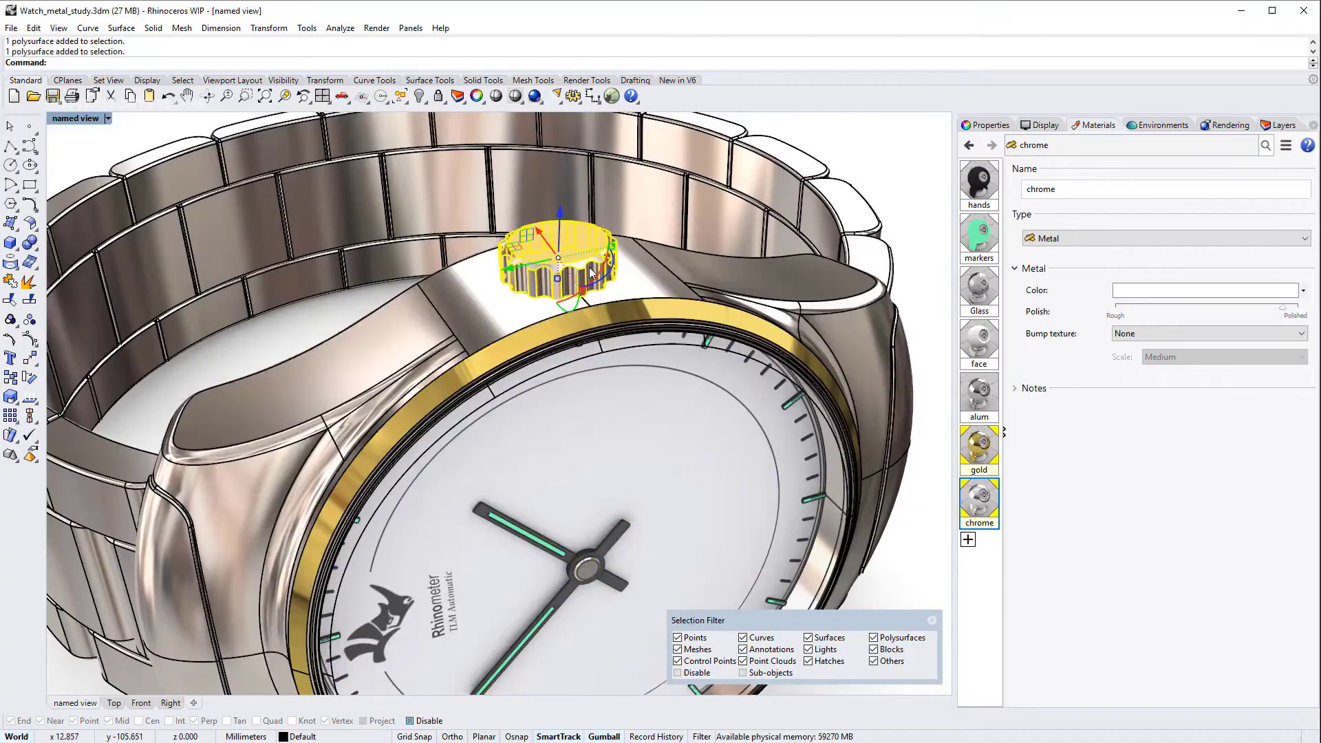
{"action": "left_click", "coordinate": [892, 149]}
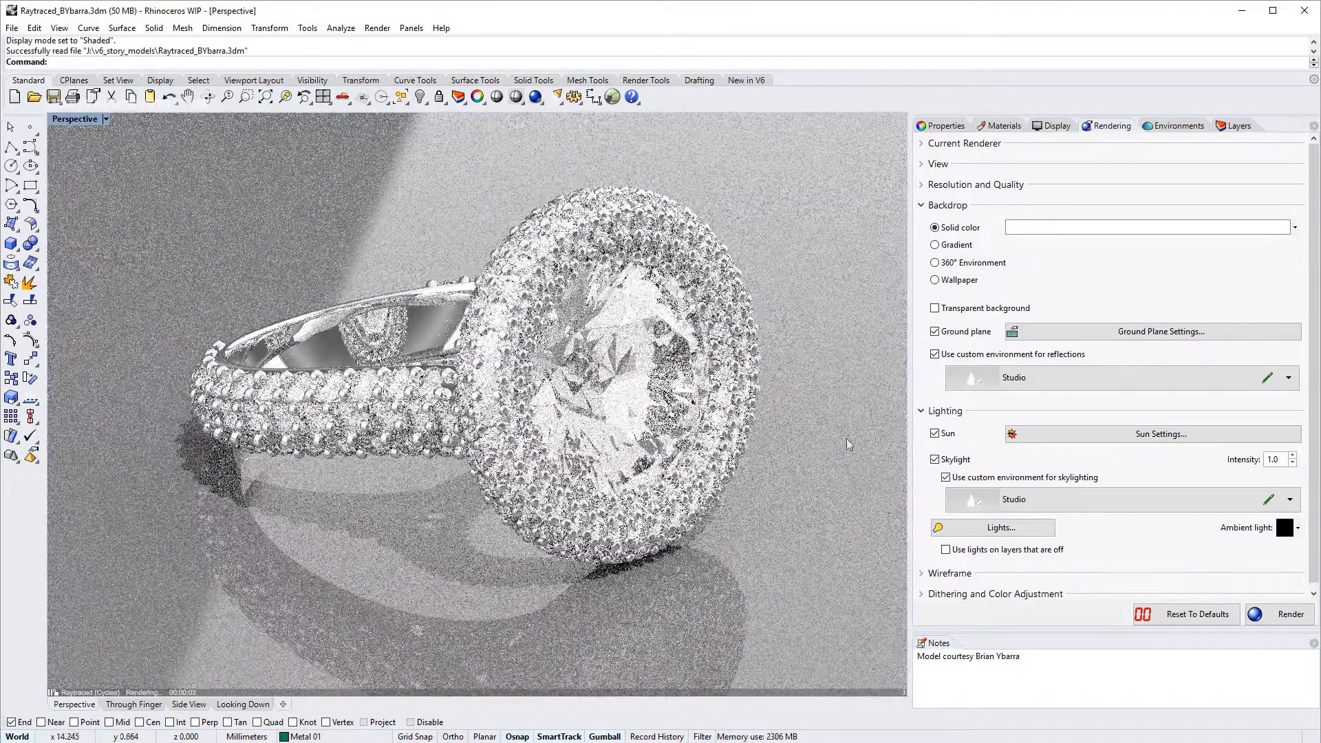
Set the ring's metal colour to Gold and its gem type to Emerald.
{"action": "left_click", "coordinate": [999, 125]}
{"action": "left_click", "coordinate": [1201, 290]}
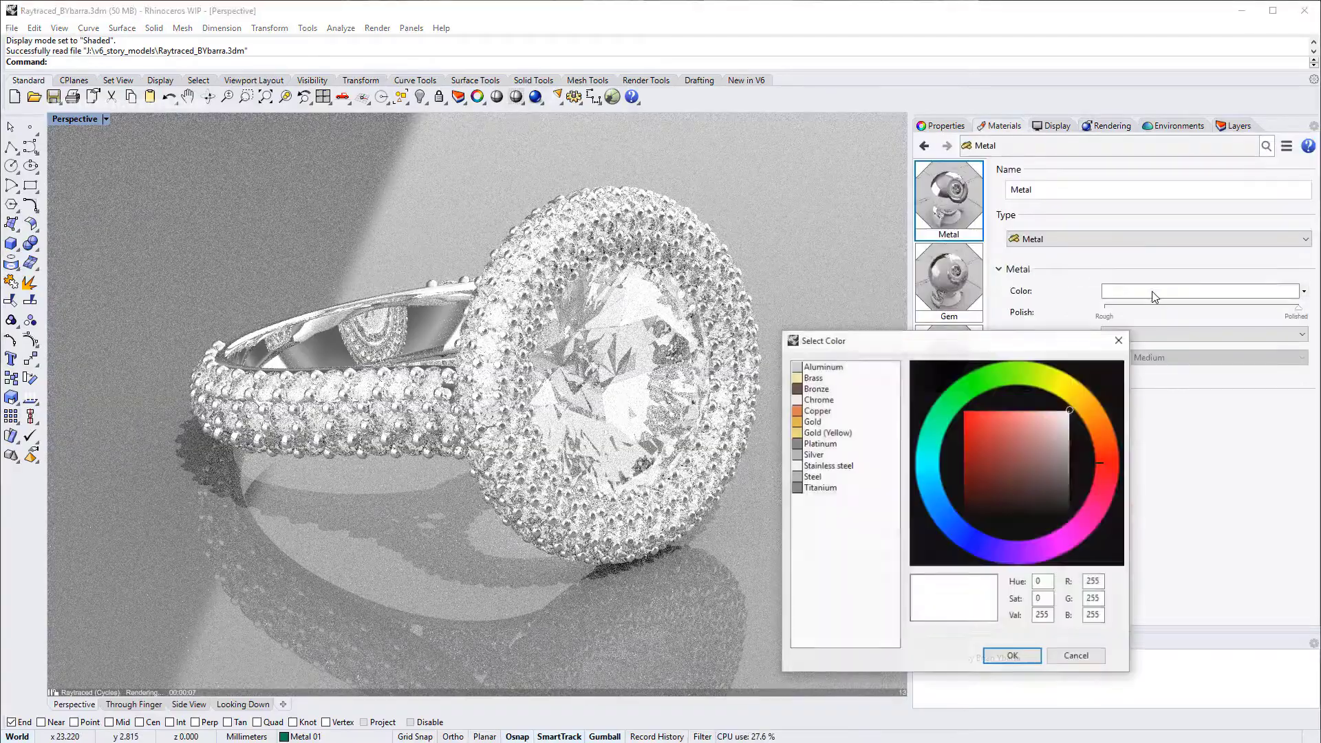
{"action": "left_click", "coordinate": [836, 460]}
{"action": "left_click", "coordinate": [1019, 657]}
{"action": "left_click", "coordinate": [949, 279]}
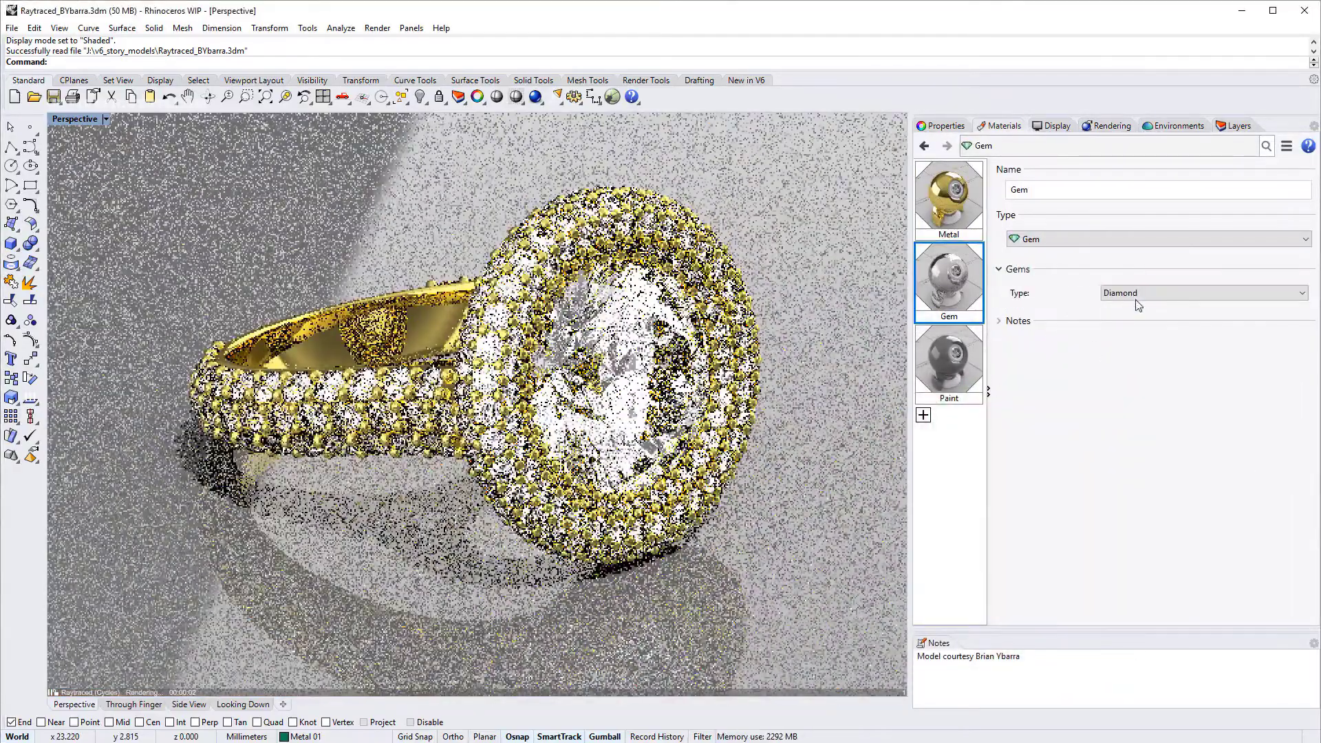
{"action": "left_click", "coordinate": [1204, 292]}
{"action": "left_click", "coordinate": [1156, 345]}
Enable Focal Blur with manual focus in the viewport properties.
{"action": "left_click", "coordinate": [941, 126]}
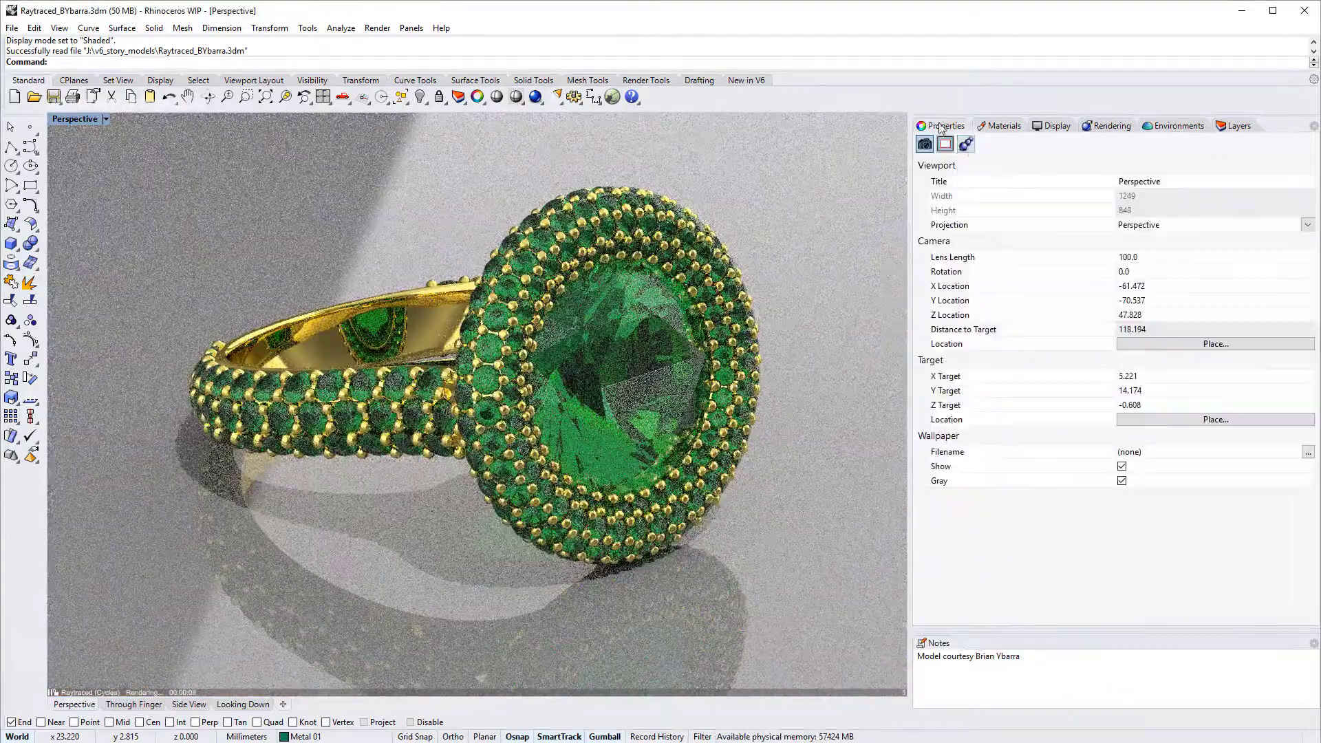
{"action": "left_click", "coordinate": [966, 144]}
{"action": "left_click", "coordinate": [928, 206]}
{"action": "scroll", "coordinate": [849, 212], "scroll_direction": "up", "scroll_amount": 1}
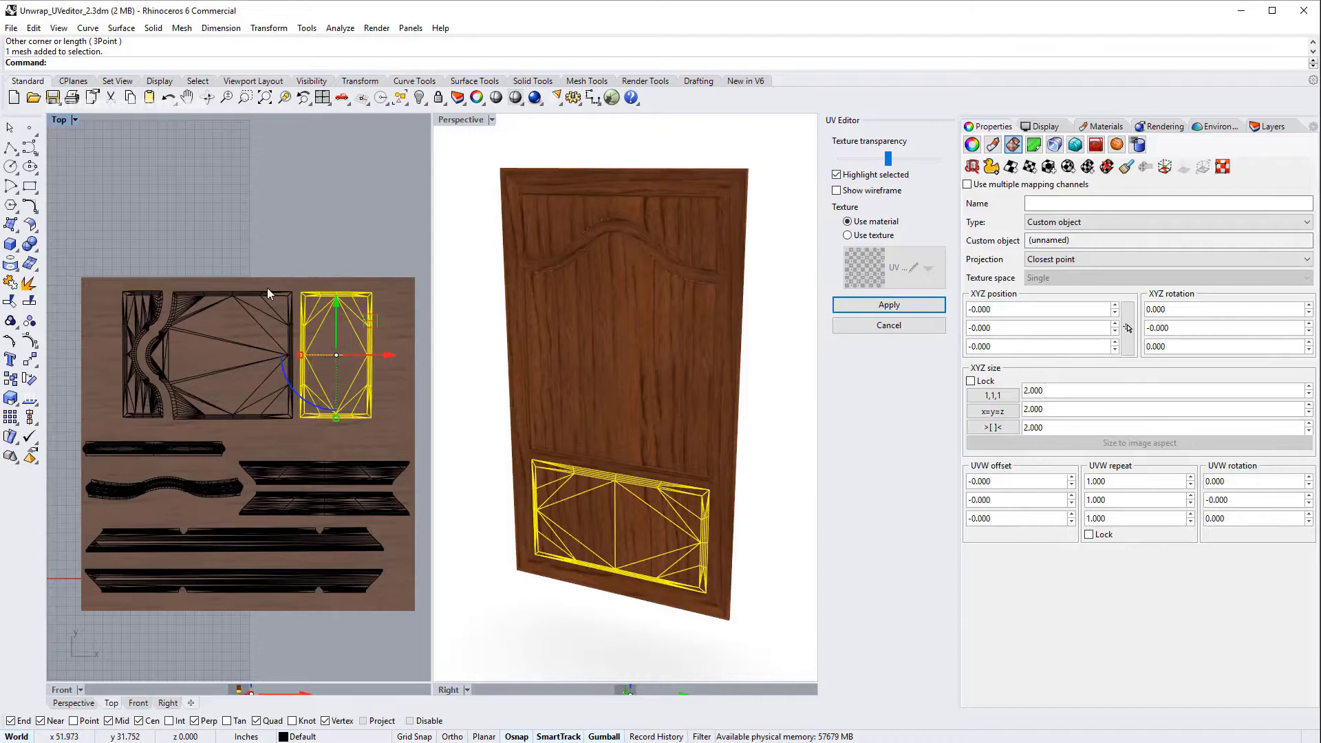
Window-select the door's three upper UV islands, scale them up with the Gumball, then deselect.
{"action": "left_click", "coordinate": [256, 292]}
{"action": "left_click", "coordinate": [144, 315]}
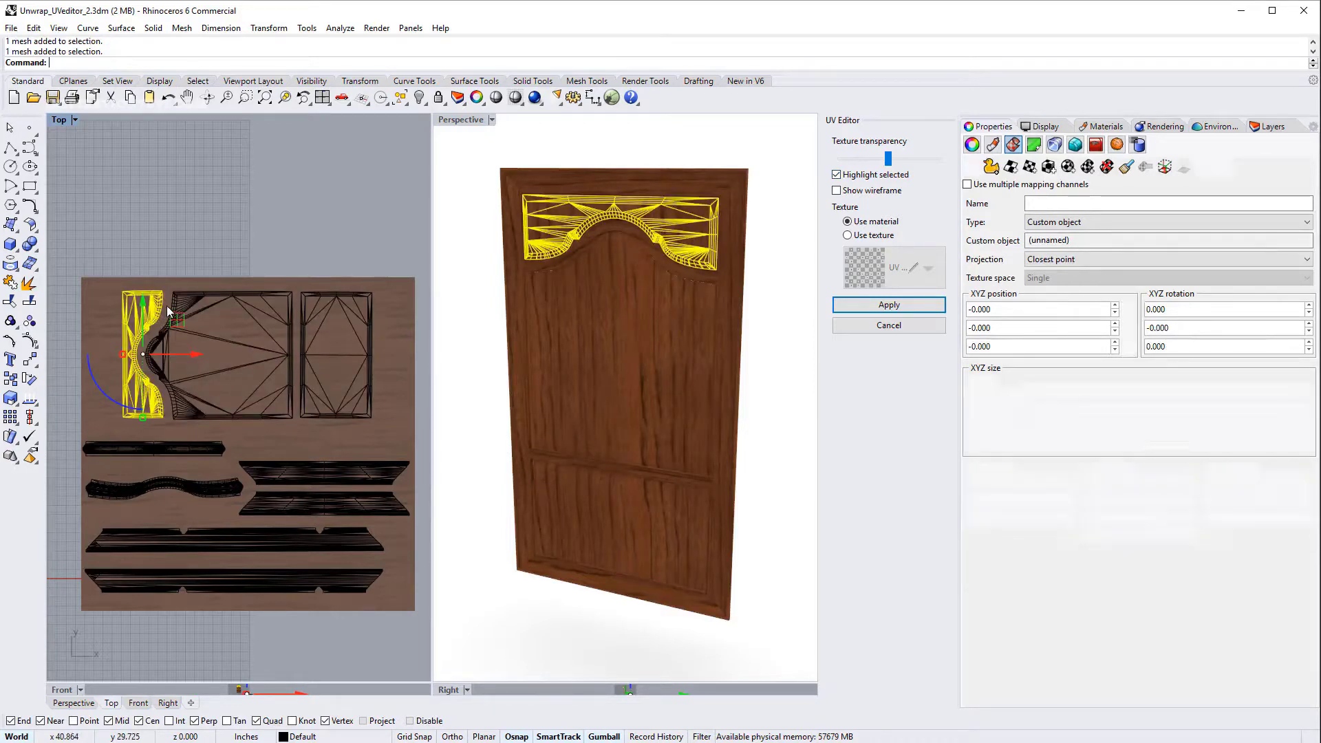
{"action": "left_click", "coordinate": [232, 253]}
{"action": "left_click_drag", "start_coordinate": [396, 358], "coordinate": [102, 267]}
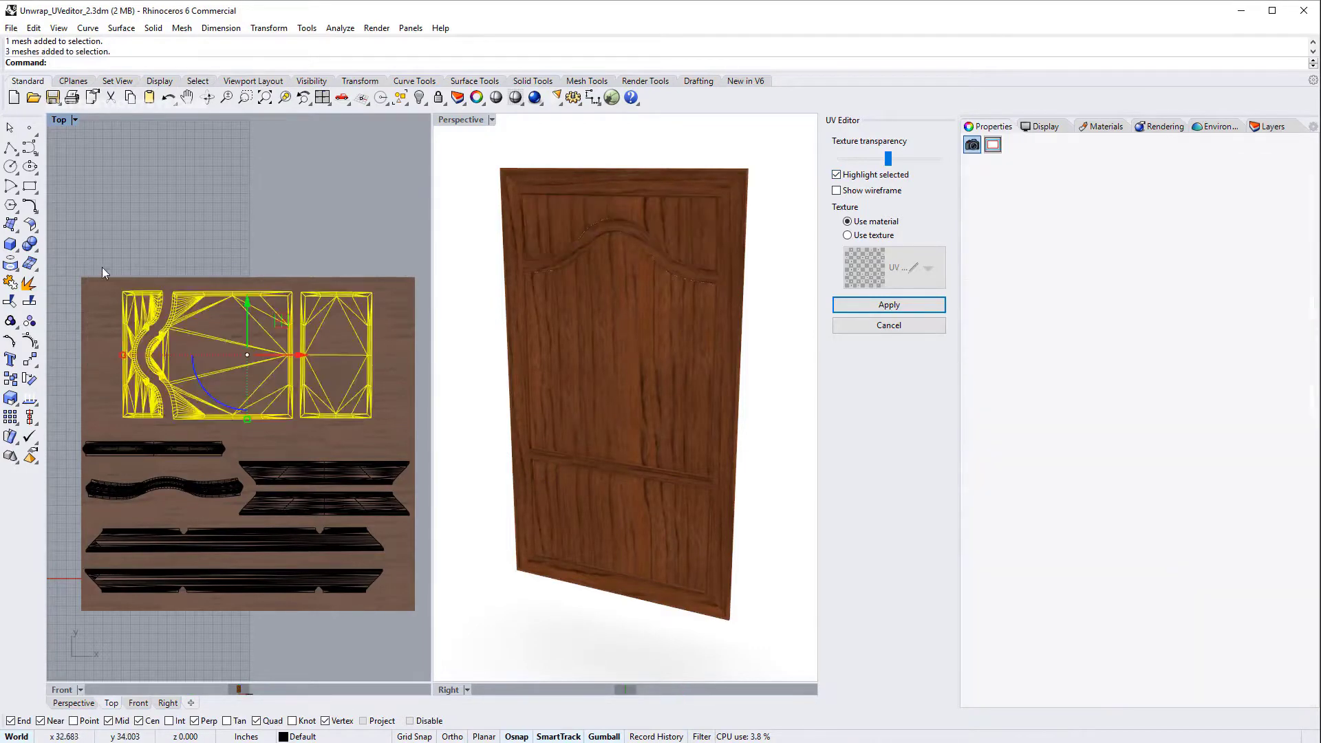
{"action": "left_click_drag", "start_coordinate": [121, 363], "coordinate": [92, 365]}
{"action": "left_click", "coordinate": [278, 332]}
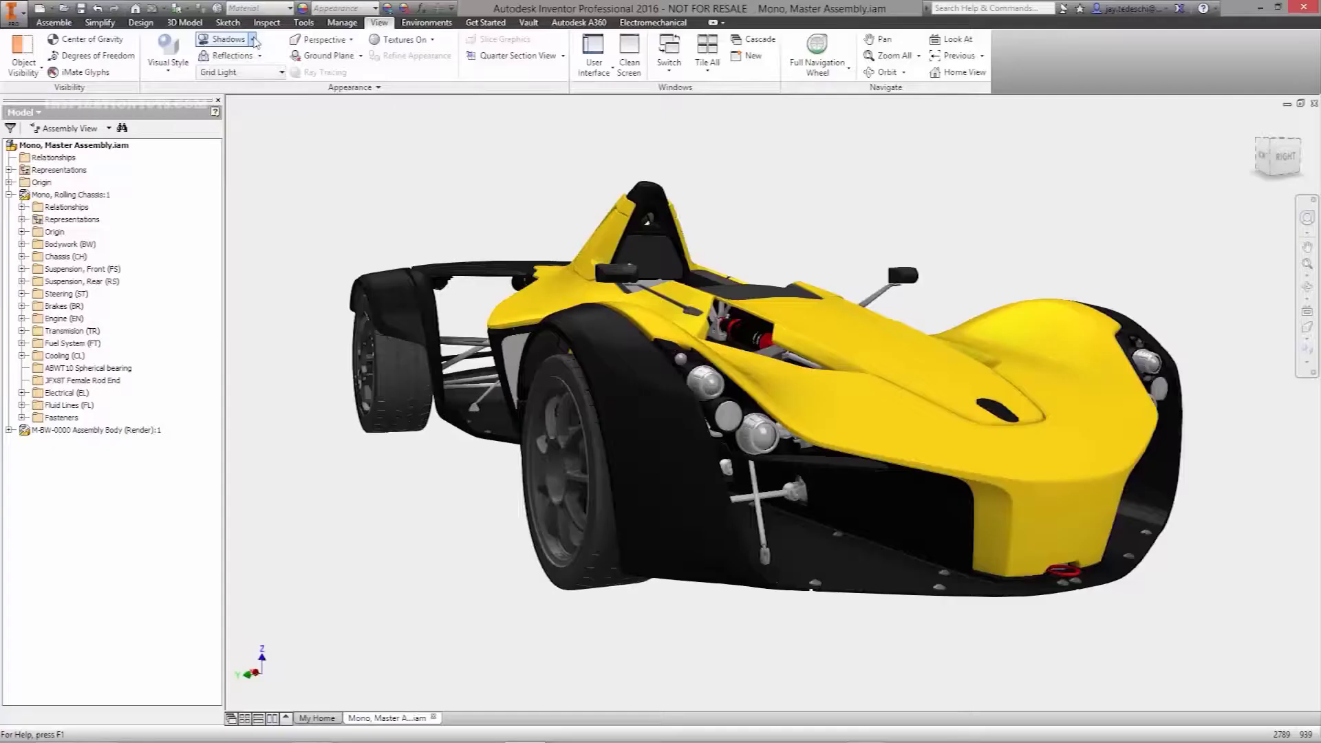
Set the ground plane reflection to about 28% and turn on reflections.
{"action": "left_click", "coordinate": [361, 56]}
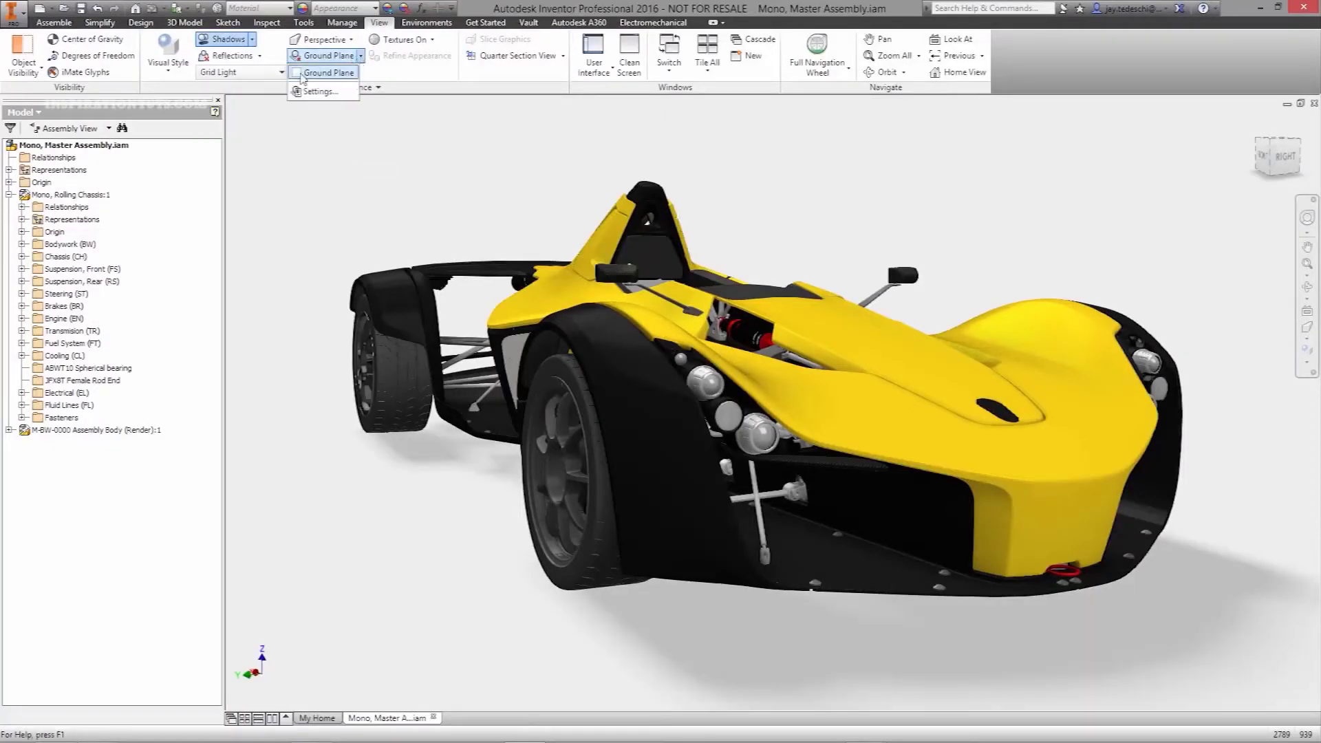
{"action": "left_click", "coordinate": [317, 88]}
{"action": "left_click_drag", "start_coordinate": [269, 344], "coordinate": [278, 347]}
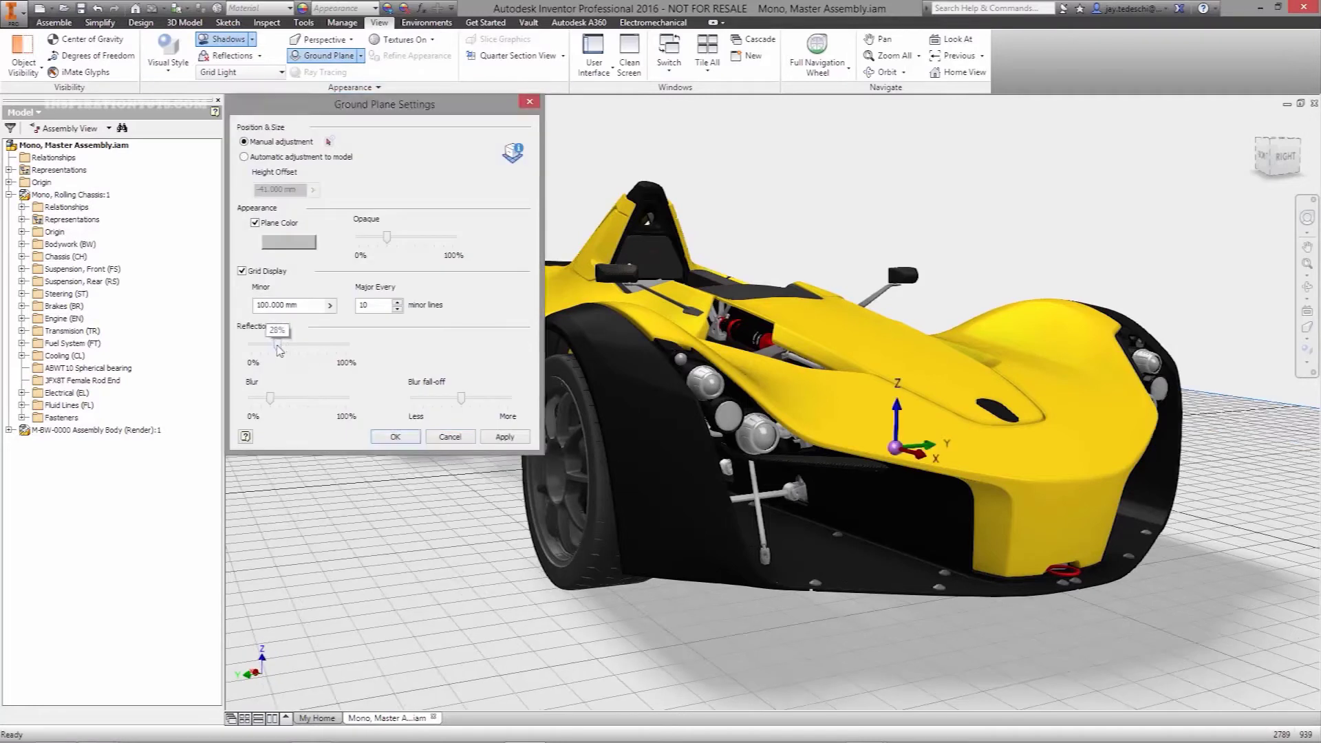
{"action": "left_click", "coordinate": [396, 437]}
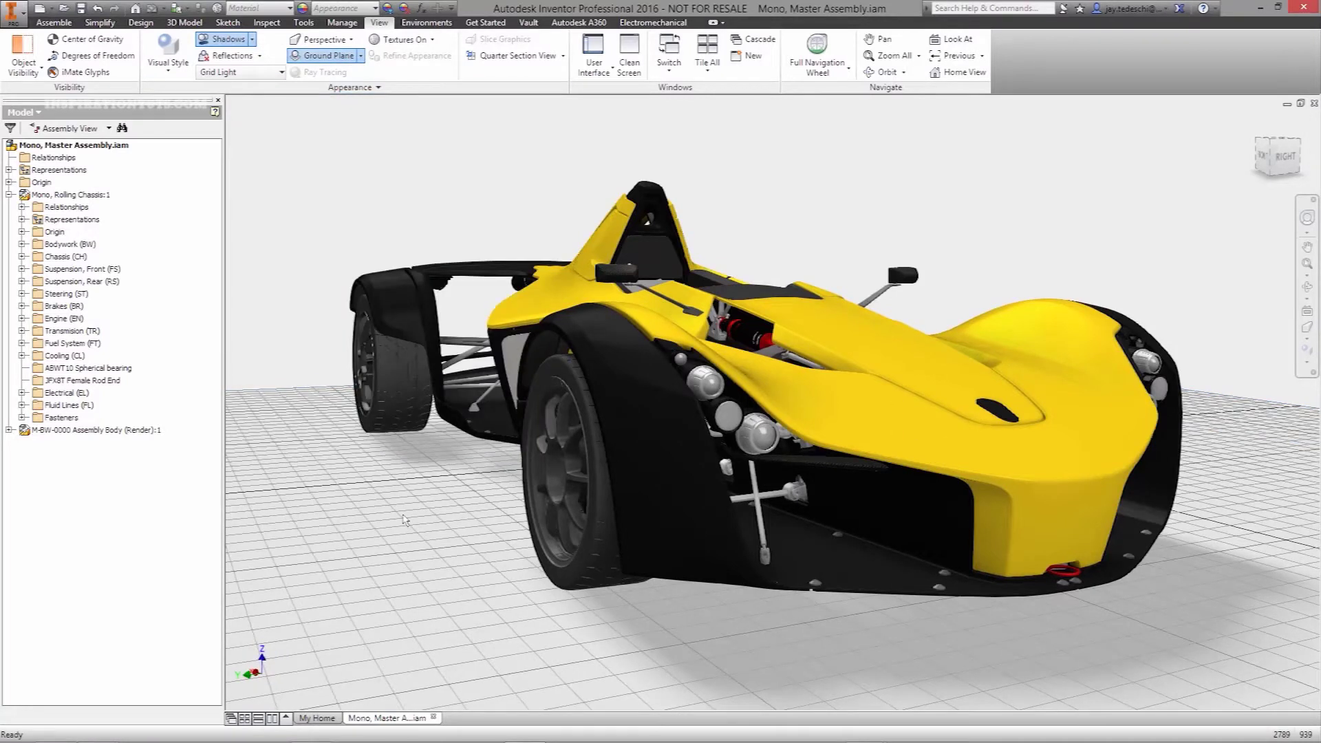
{"action": "left_click", "coordinate": [260, 58]}
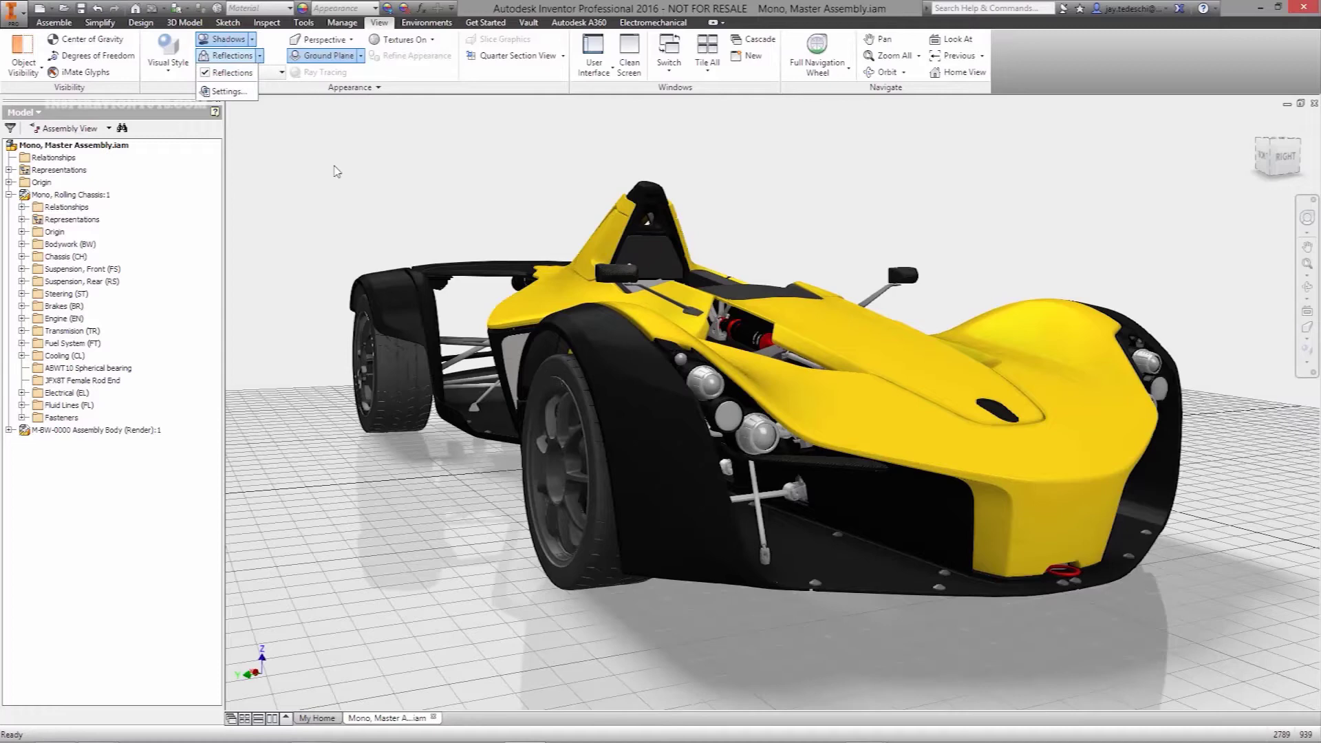
{"action": "left_click", "coordinate": [337, 172]}
Switch to the ray-traced Realistic visual style with Infinity Pool lighting.
{"action": "left_click", "coordinate": [168, 55]}
{"action": "left_click", "coordinate": [206, 100]}
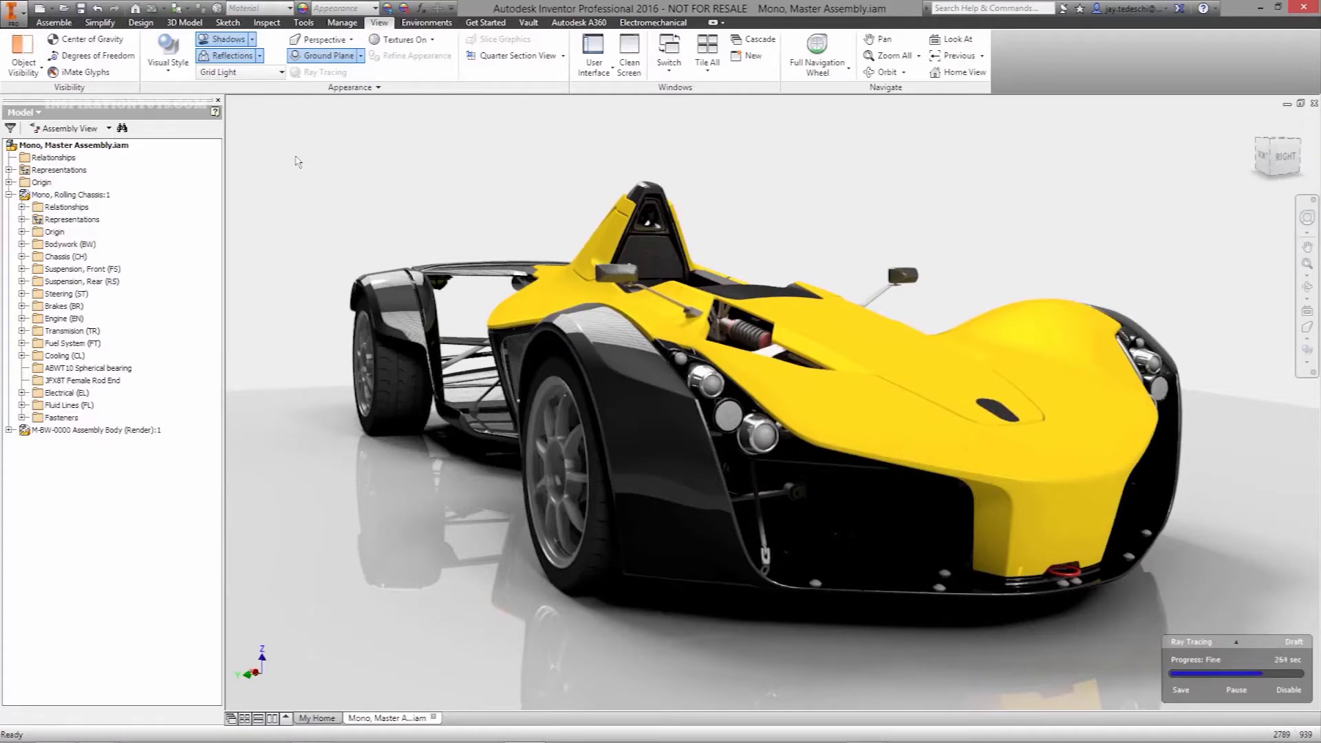
{"action": "left_click", "coordinate": [281, 72]}
{"action": "left_click", "coordinate": [251, 221]}
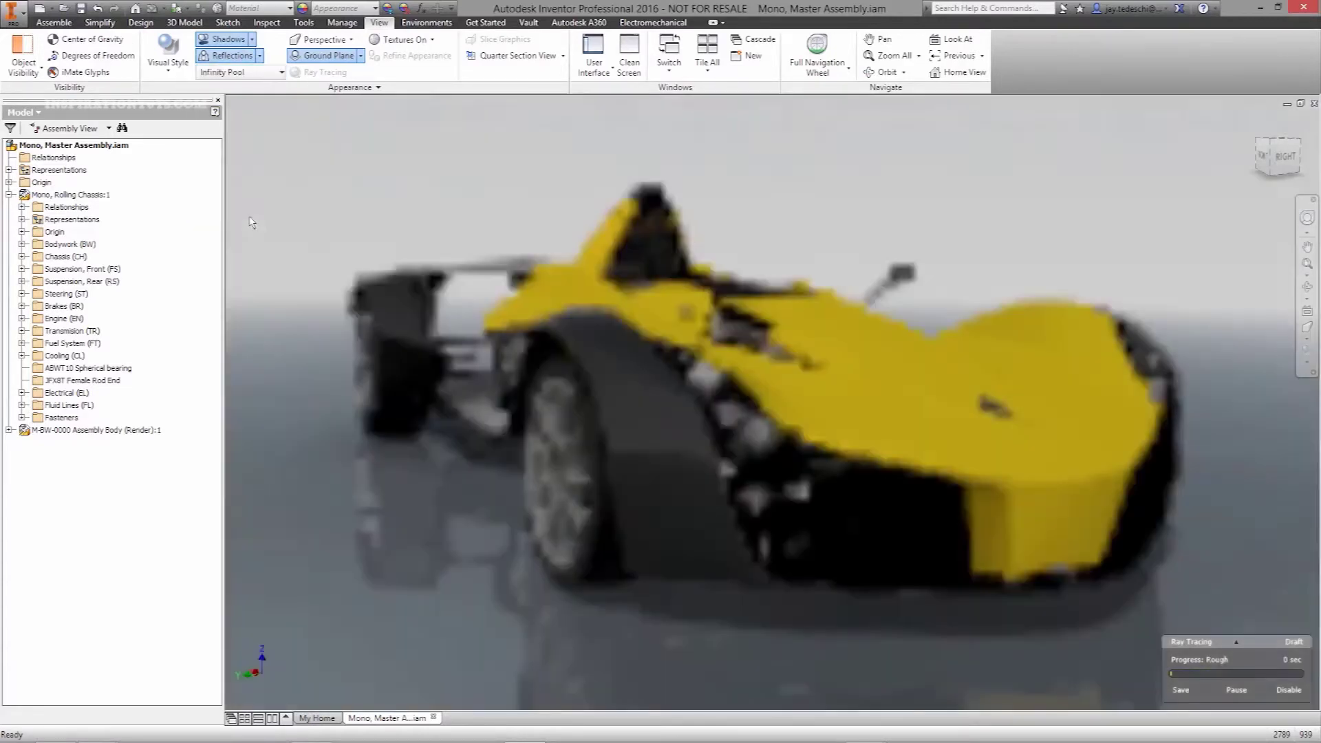
{"action": "left_click", "coordinate": [360, 55]}
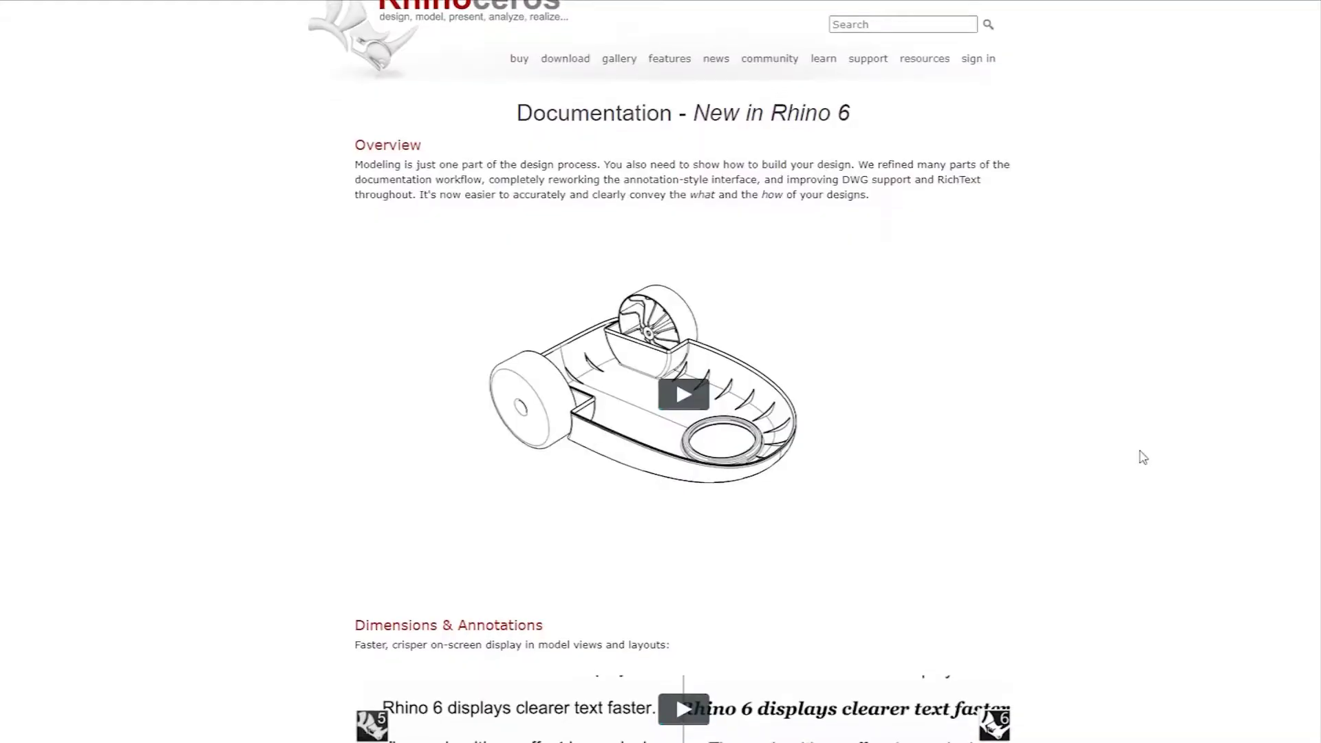
{"action": "scroll", "coordinate": [1142, 458], "scroll_direction": "down", "scroll_amount": 2}
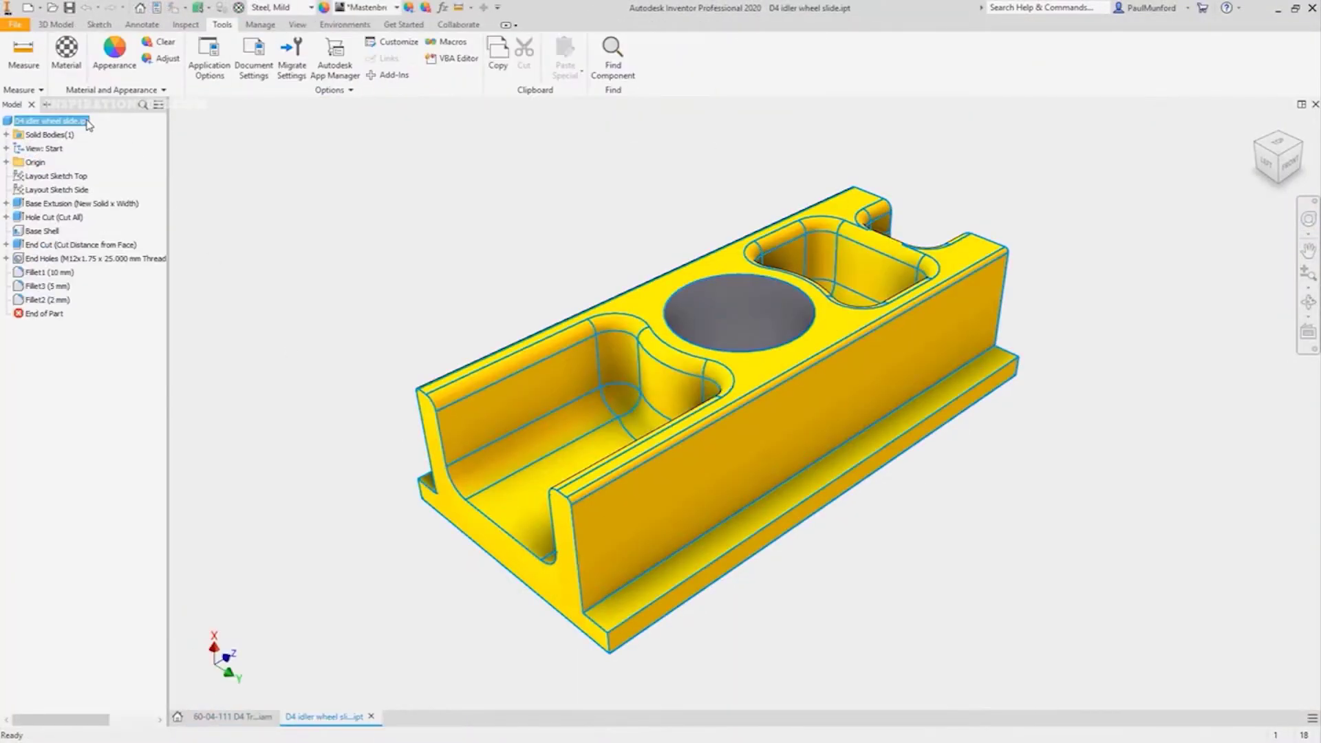
Start a drawing of the idler wheel slide with front base, top, side and isometric views at 1:1.
{"action": "right_click", "coordinate": [84, 121]}
{"action": "left_click", "coordinate": [179, 164]}
{"action": "left_click", "coordinate": [802, 527]}
{"action": "left_click", "coordinate": [888, 289]}
{"action": "left_click", "coordinate": [575, 269]}
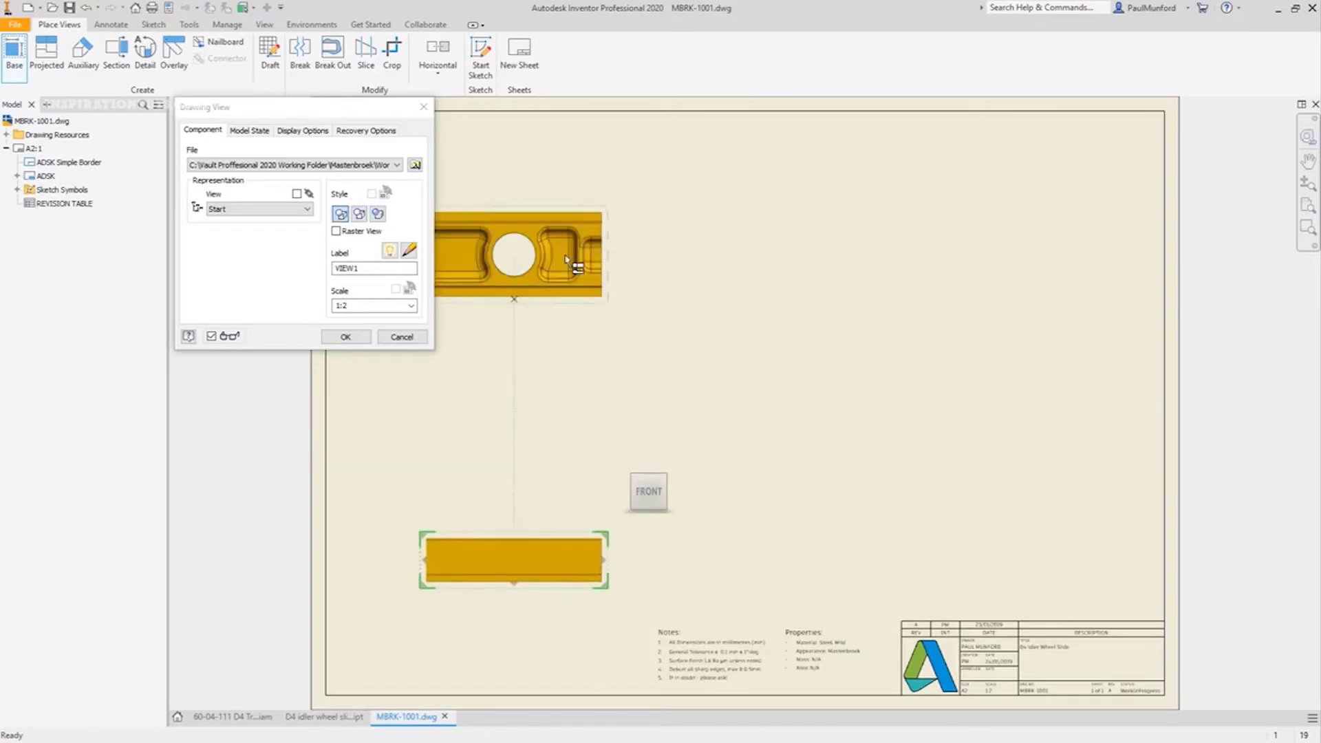
{"action": "left_click", "coordinate": [1024, 520]}
{"action": "left_click", "coordinate": [956, 303]}
{"action": "left_click_drag", "start_coordinate": [605, 534], "coordinate": [666, 516]}
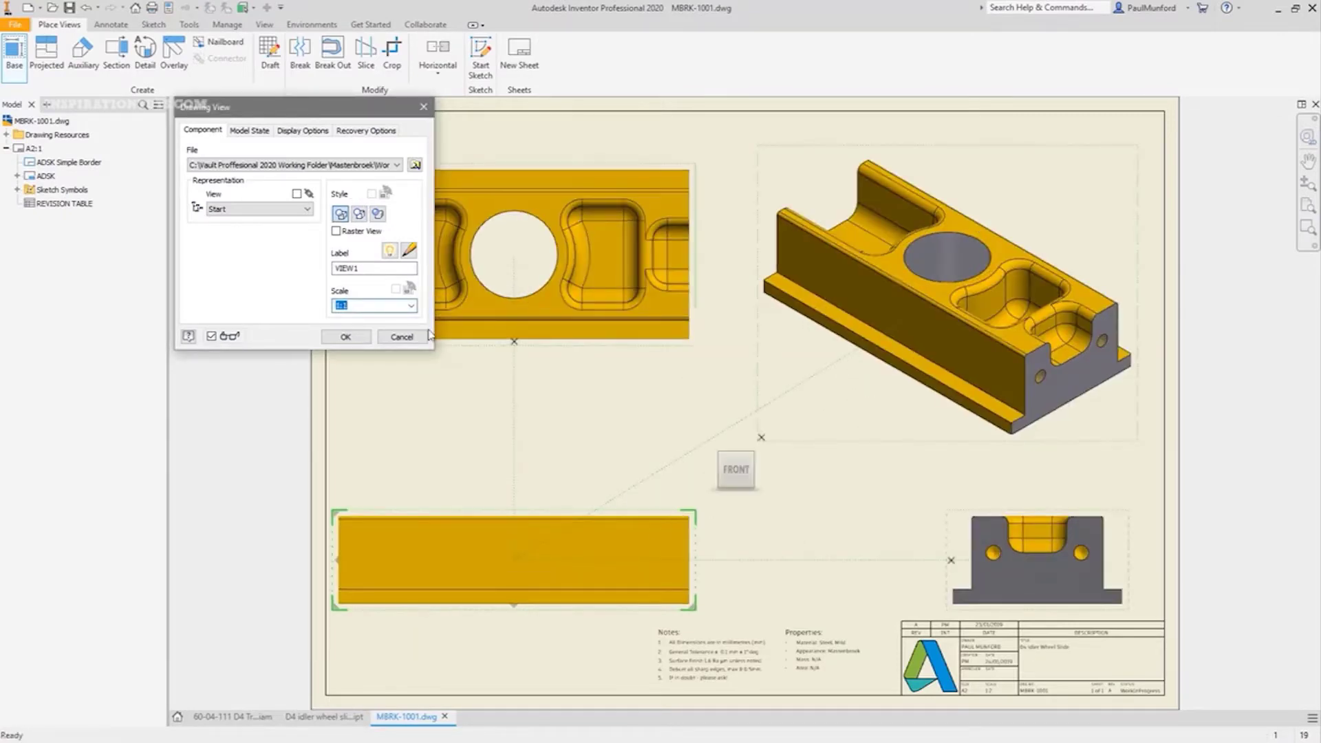
{"action": "left_click", "coordinate": [303, 130]}
{"action": "left_click", "coordinate": [203, 130]}
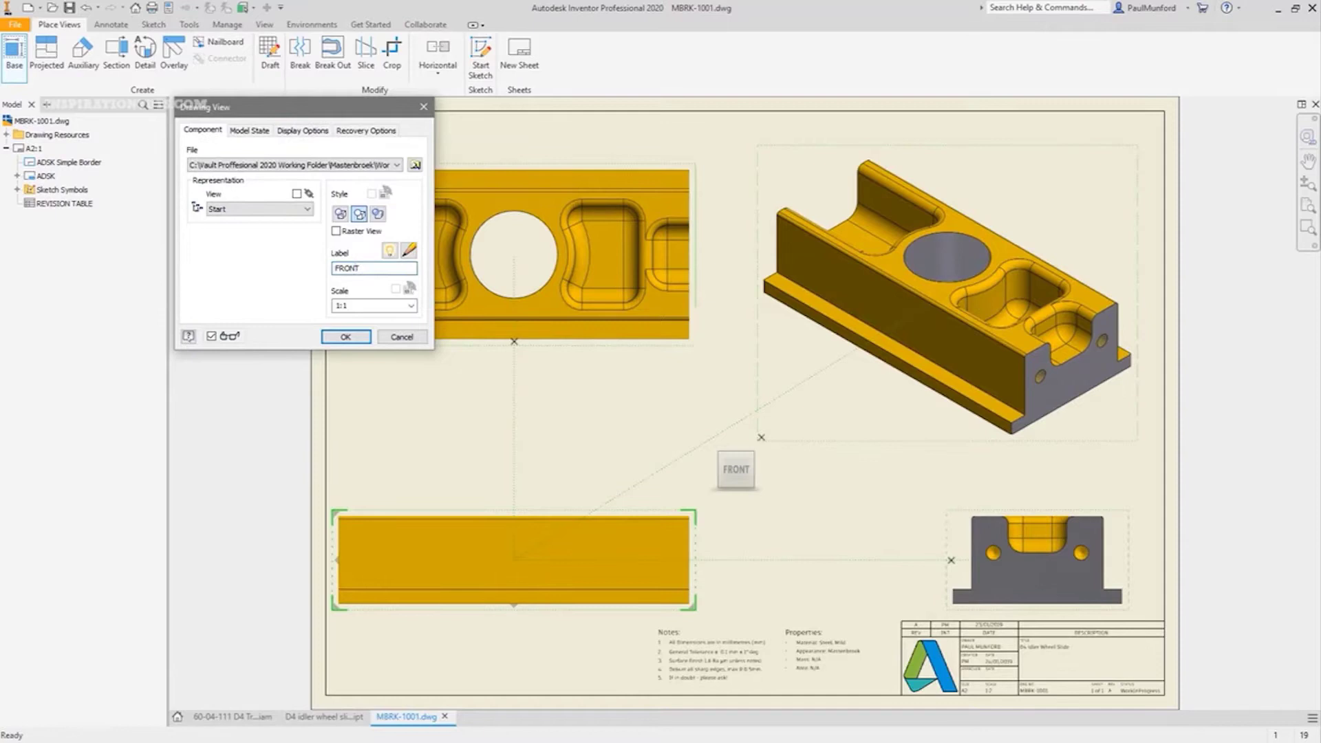
{"action": "key", "text": "Return"}
Relabel the isometric view PERSPECTIVE and place section A-A right of the FRONT view.
{"action": "double_click", "coordinate": [947, 296]}
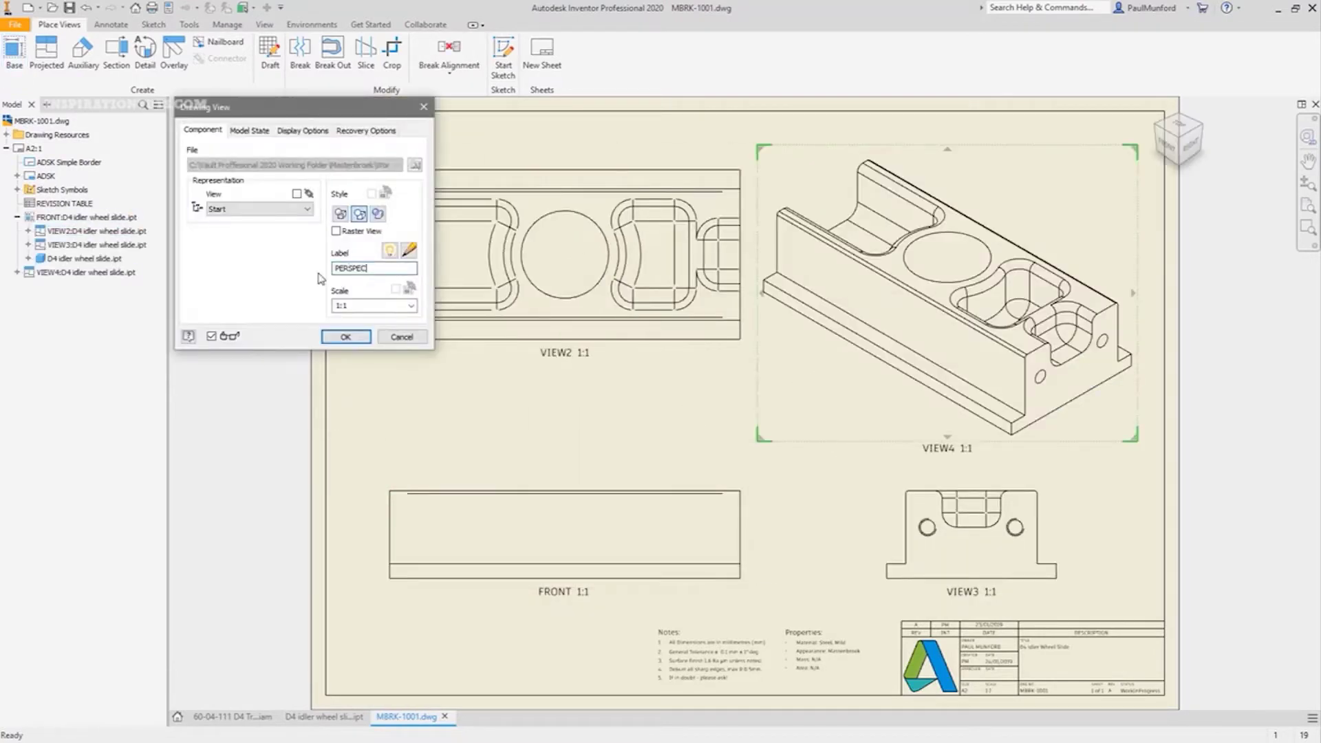
{"action": "type", "text": "PERSPEC"}
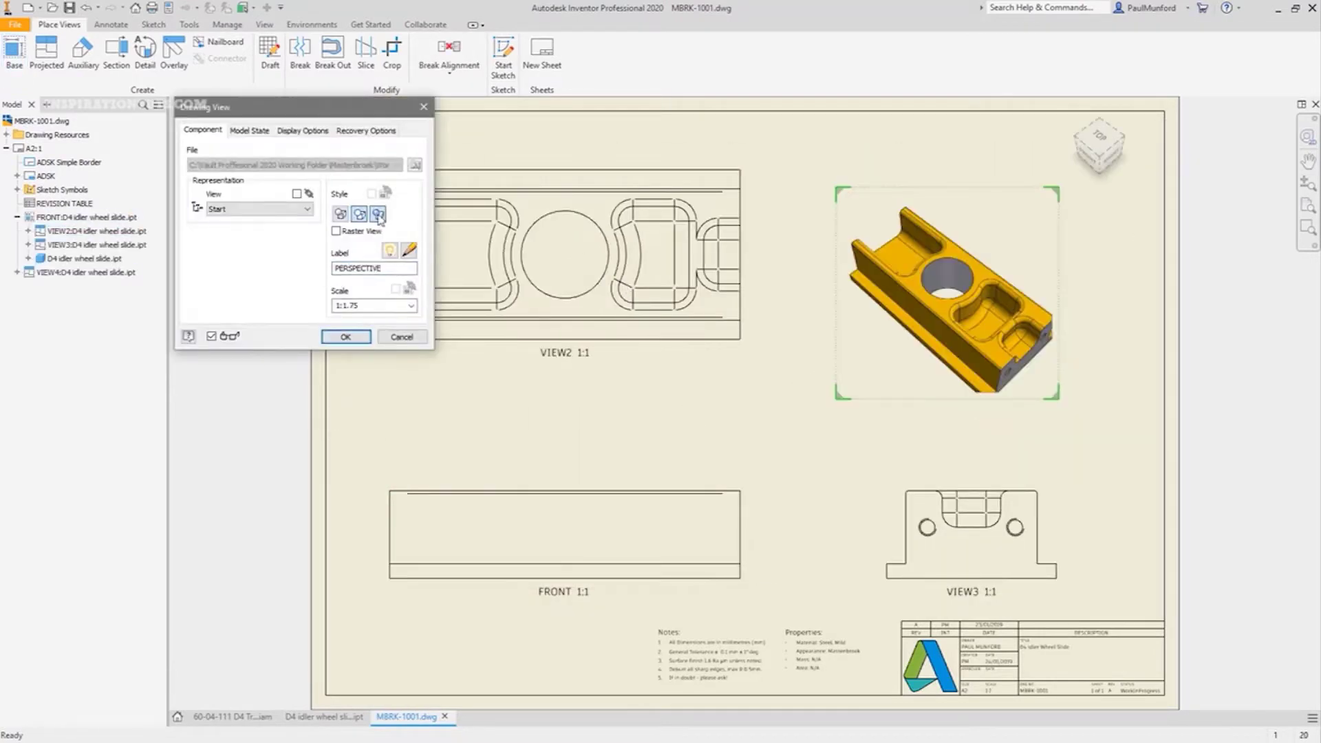
{"action": "left_click", "coordinate": [346, 336]}
{"action": "right_click", "coordinate": [736, 485]}
{"action": "left_click", "coordinate": [698, 506]}
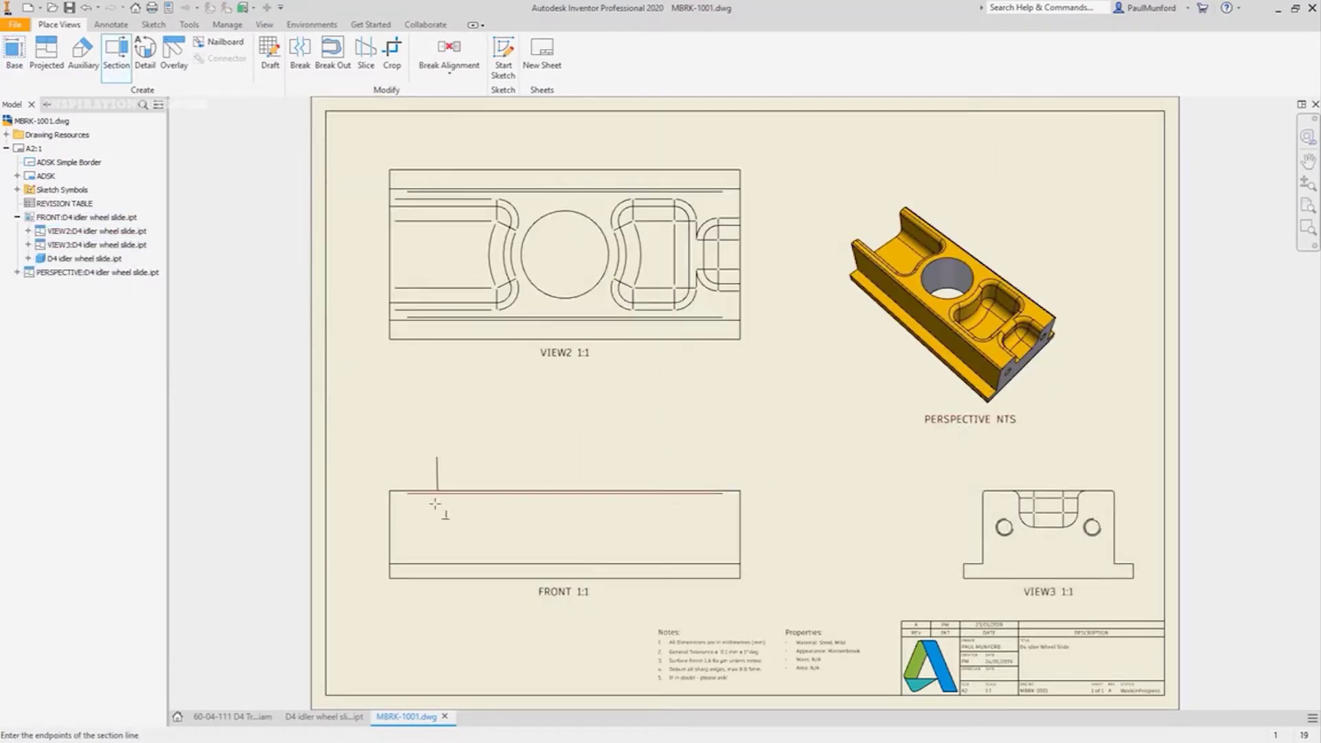
{"action": "left_click", "coordinate": [437, 588]}
{"action": "left_click", "coordinate": [851, 533]}
{"action": "left_click_drag", "start_coordinate": [443, 523], "coordinate": [666, 520]}
Sketch a spline-and-line break-out boundary on the FRONT view.
{"action": "double_click", "coordinate": [666, 519]}
{"action": "left_click", "coordinate": [306, 127]}
{"action": "left_click", "coordinate": [324, 333]}
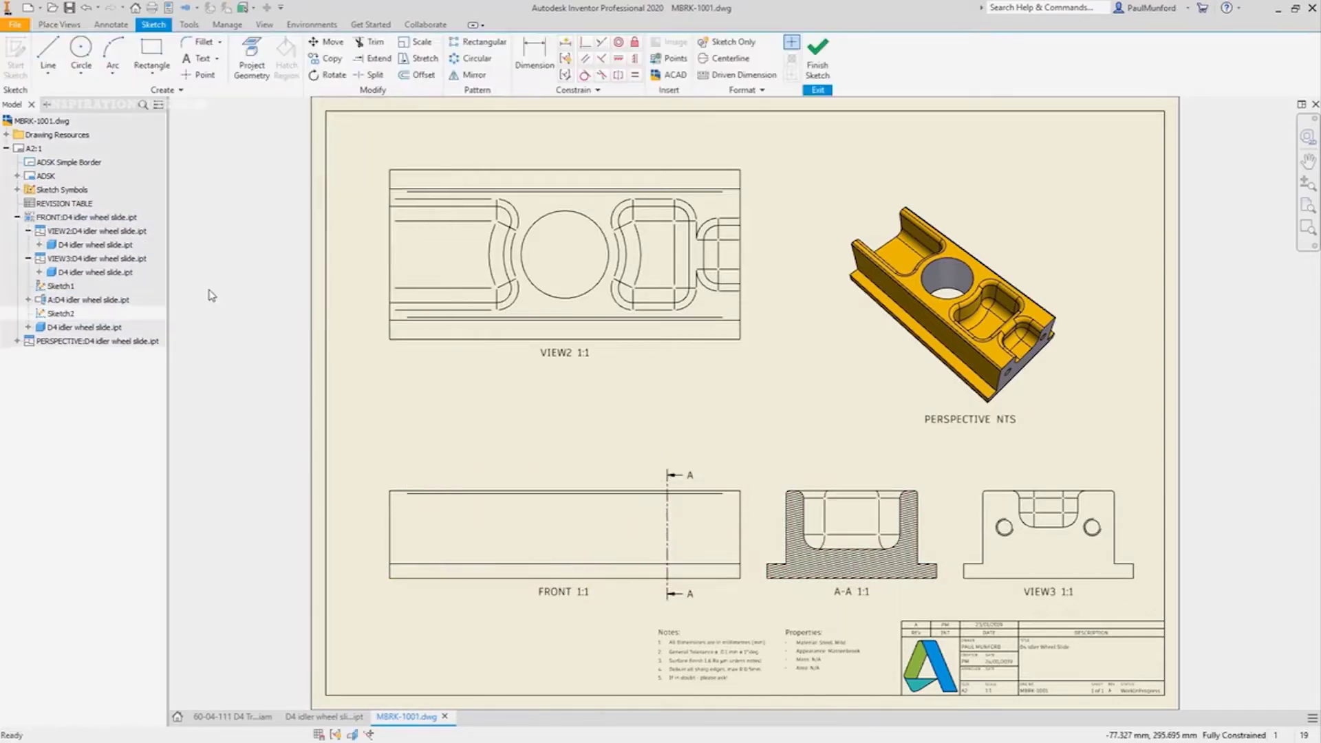
{"action": "left_click", "coordinate": [48, 71]}
{"action": "left_click", "coordinate": [69, 114]}
{"action": "left_click", "coordinate": [377, 551]}
{"action": "double_click", "coordinate": [751, 555]}
{"action": "key", "text": "l"}
{"action": "left_click", "coordinate": [751, 554]}
{"action": "left_click", "coordinate": [752, 485]}
{"action": "left_click", "coordinate": [377, 485]}
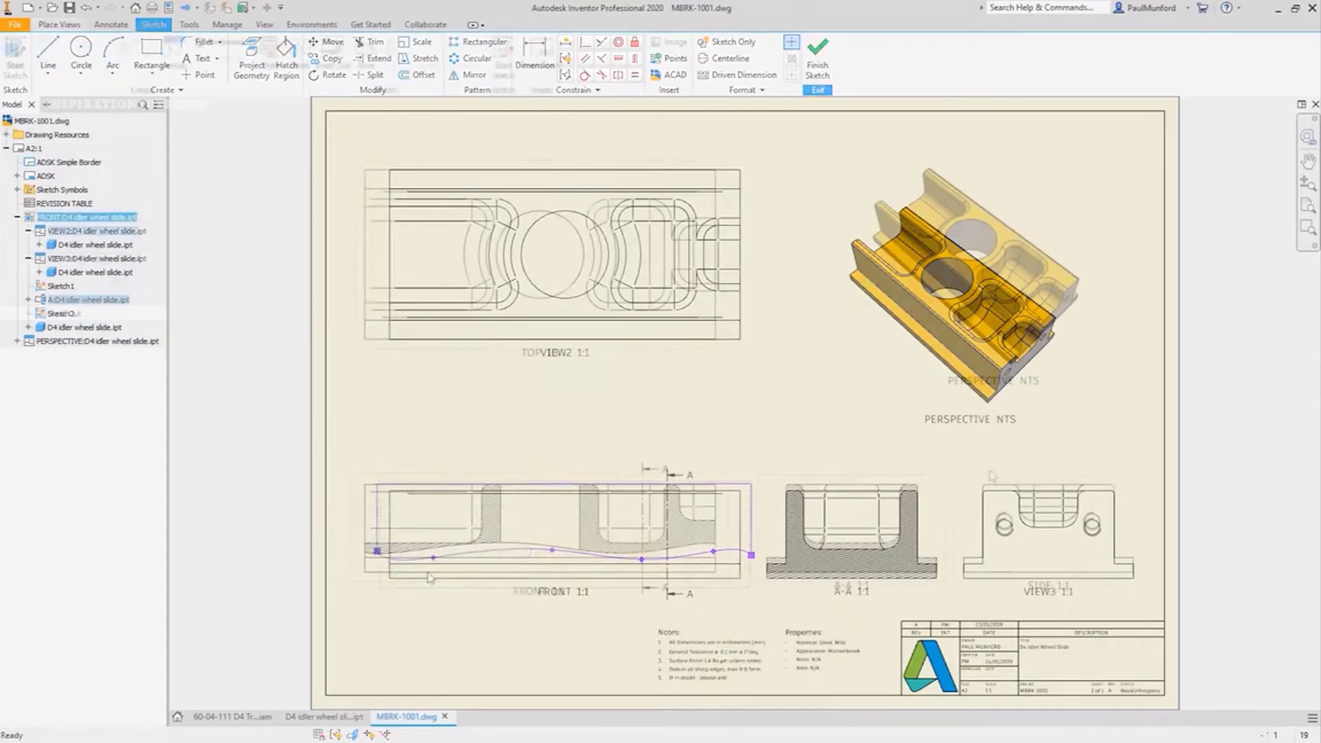
Add automated centerlines to the drawing views.
{"action": "right_click", "coordinate": [949, 482]}
{"action": "left_click", "coordinate": [973, 584]}
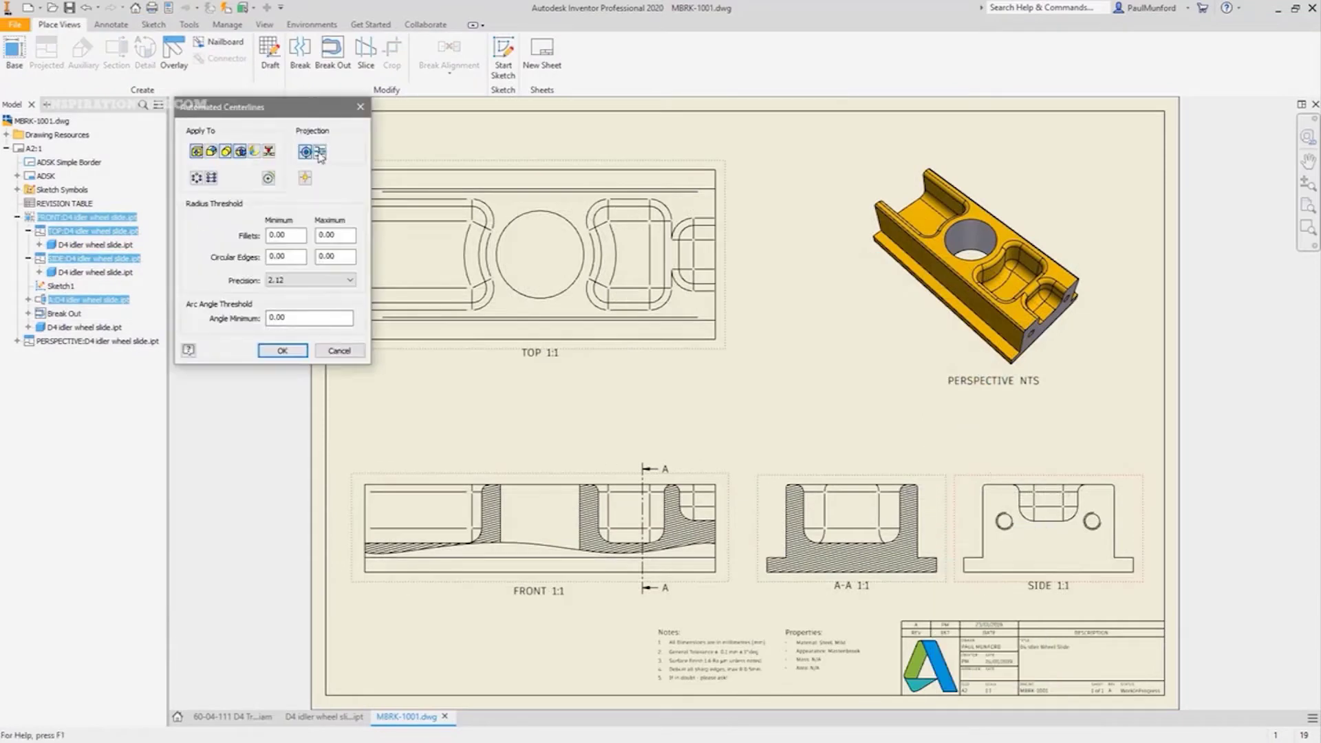
{"action": "left_click", "coordinate": [282, 350]}
Retrieve the model dimensions onto the TOP view and edit the diameter's model value.
{"action": "left_click", "coordinate": [436, 357]}
{"action": "right_click", "coordinate": [436, 357]}
{"action": "left_click", "coordinate": [420, 572]}
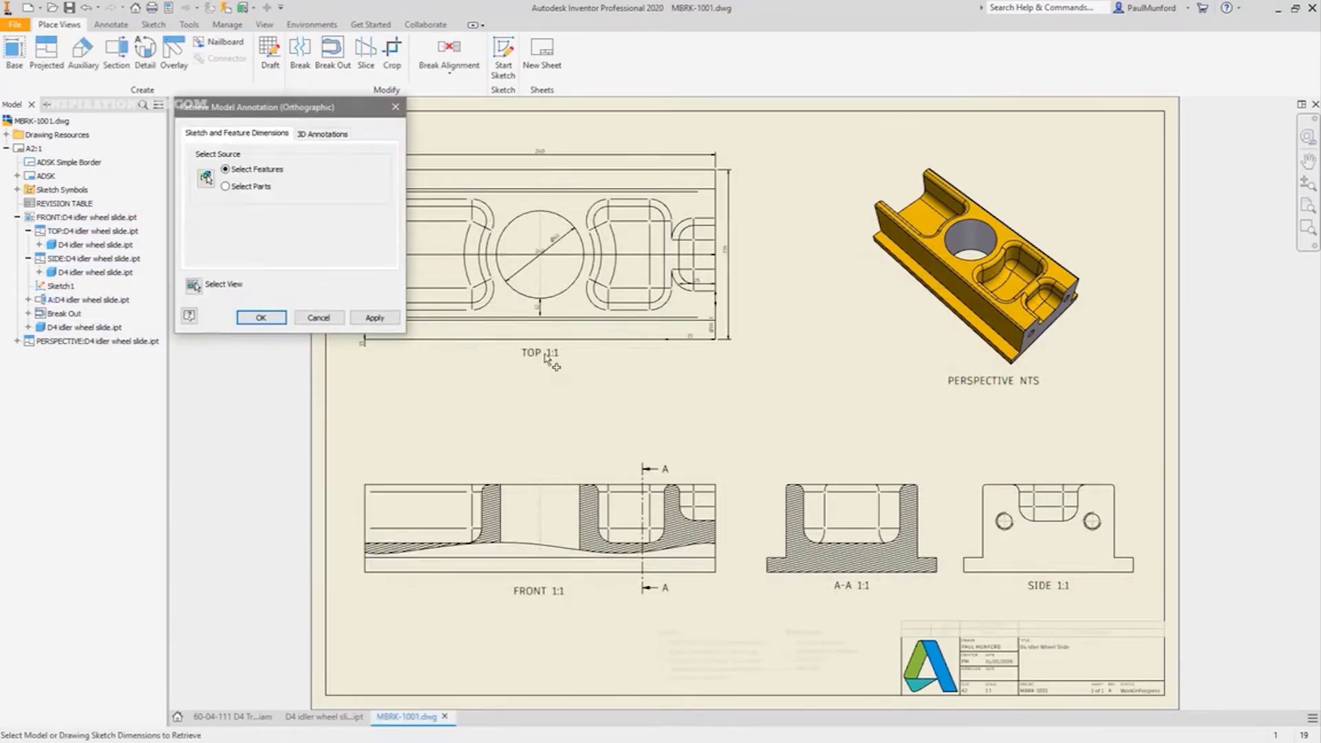
{"action": "left_click", "coordinate": [540, 255]}
{"action": "key", "text": "Return"}
{"action": "right_click", "coordinate": [518, 277]}
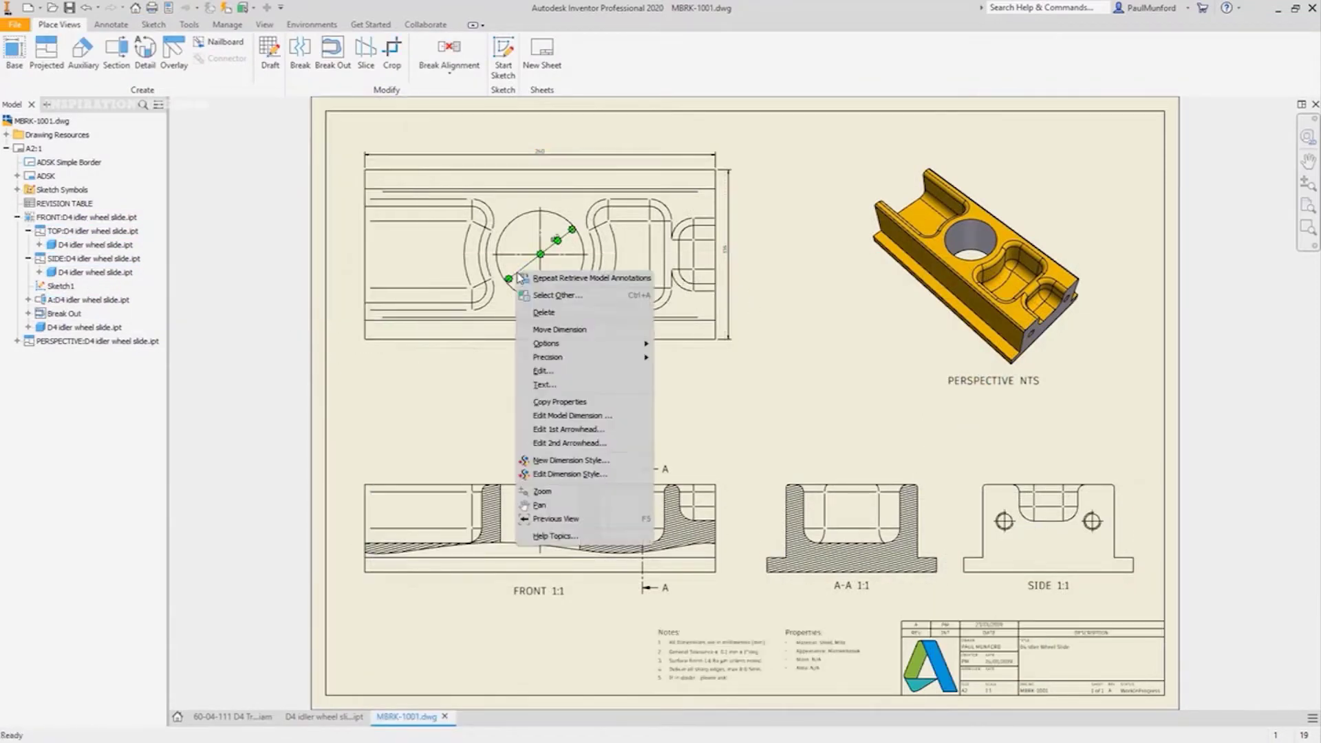
{"action": "left_click", "coordinate": [590, 415]}
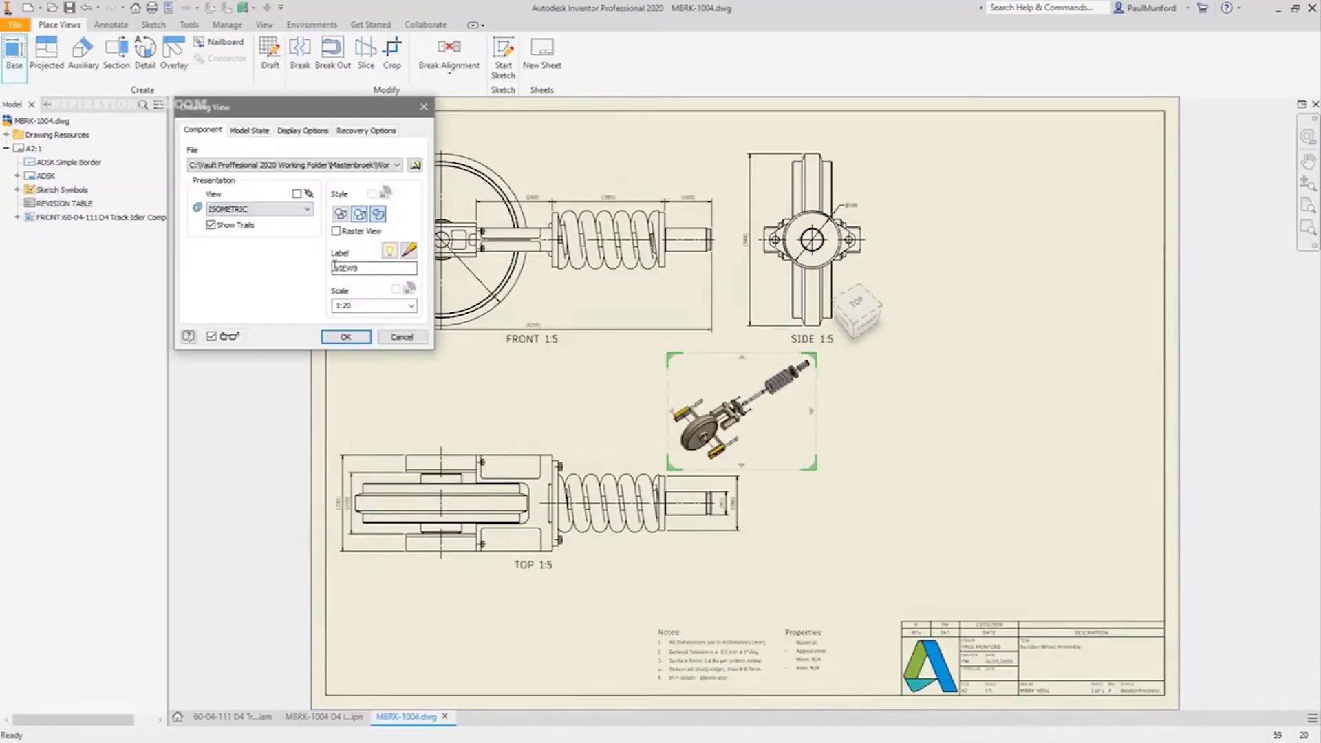
Confirm the isometric view at 1:10 and place a parts list at the sheet's top right.
{"action": "key", "text": "Return"}
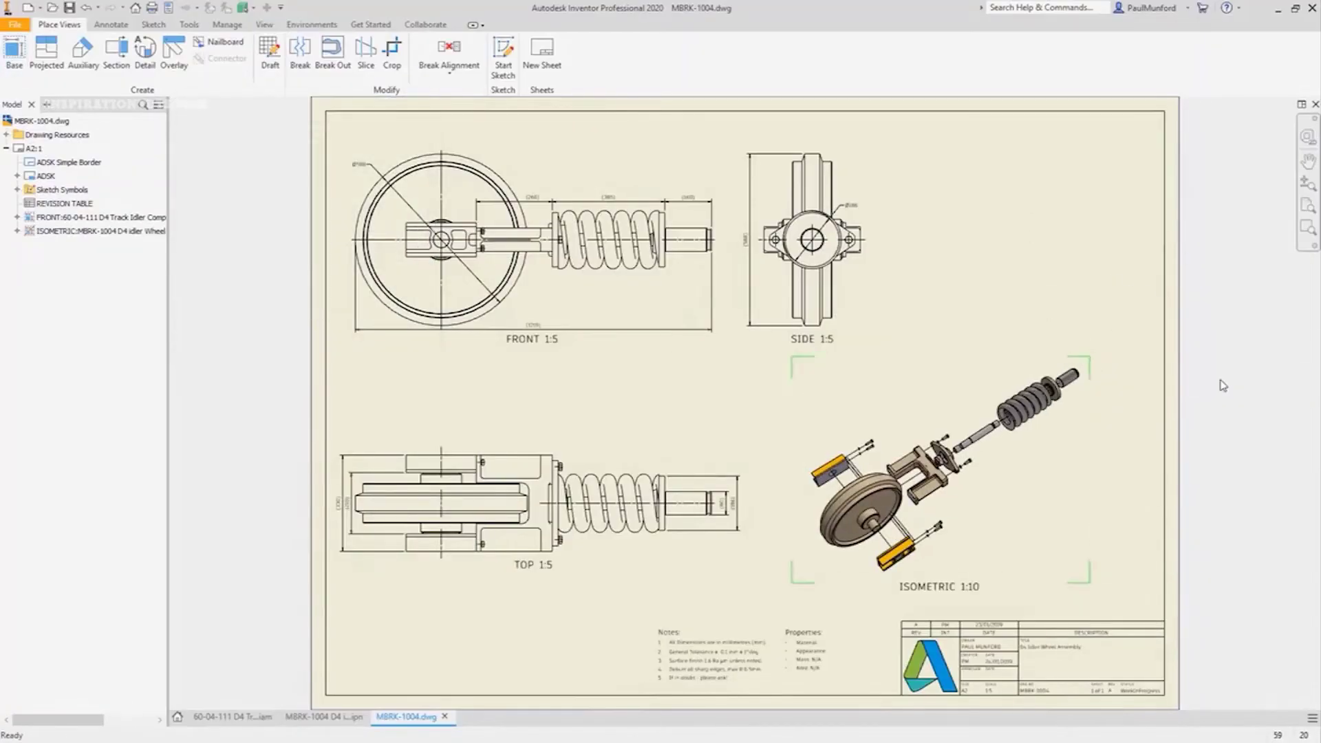
{"action": "left_click", "coordinate": [111, 24]}
{"action": "left_click", "coordinate": [694, 65]}
{"action": "left_click", "coordinate": [315, 365]}
{"action": "left_click", "coordinate": [1163, 114]}
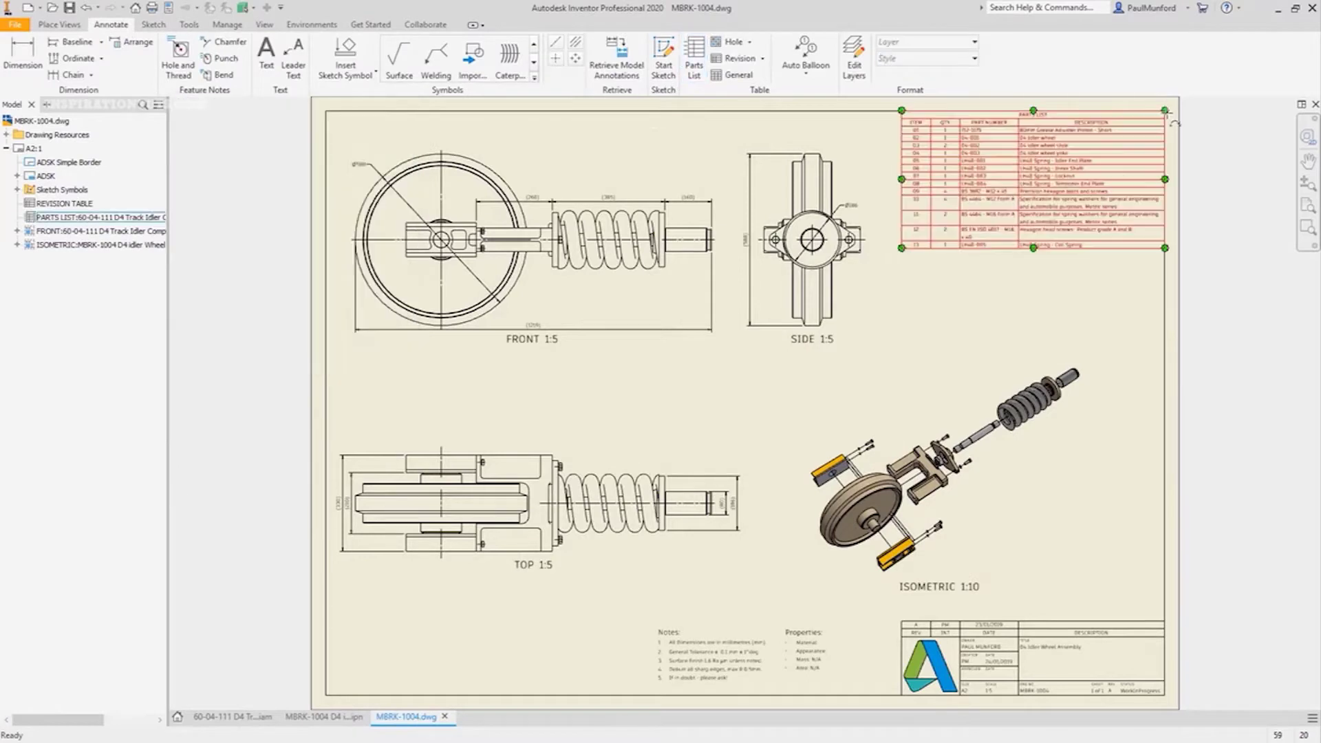
Auto-balloon the isometric view's parts in an edge-aligned row, then open MBRK-1004.dwg in AutoCAD.
{"action": "left_click", "coordinate": [805, 55]}
{"action": "left_click", "coordinate": [817, 382]}
{"action": "left_click", "coordinate": [1131, 370]}
{"action": "key", "text": "Return"}
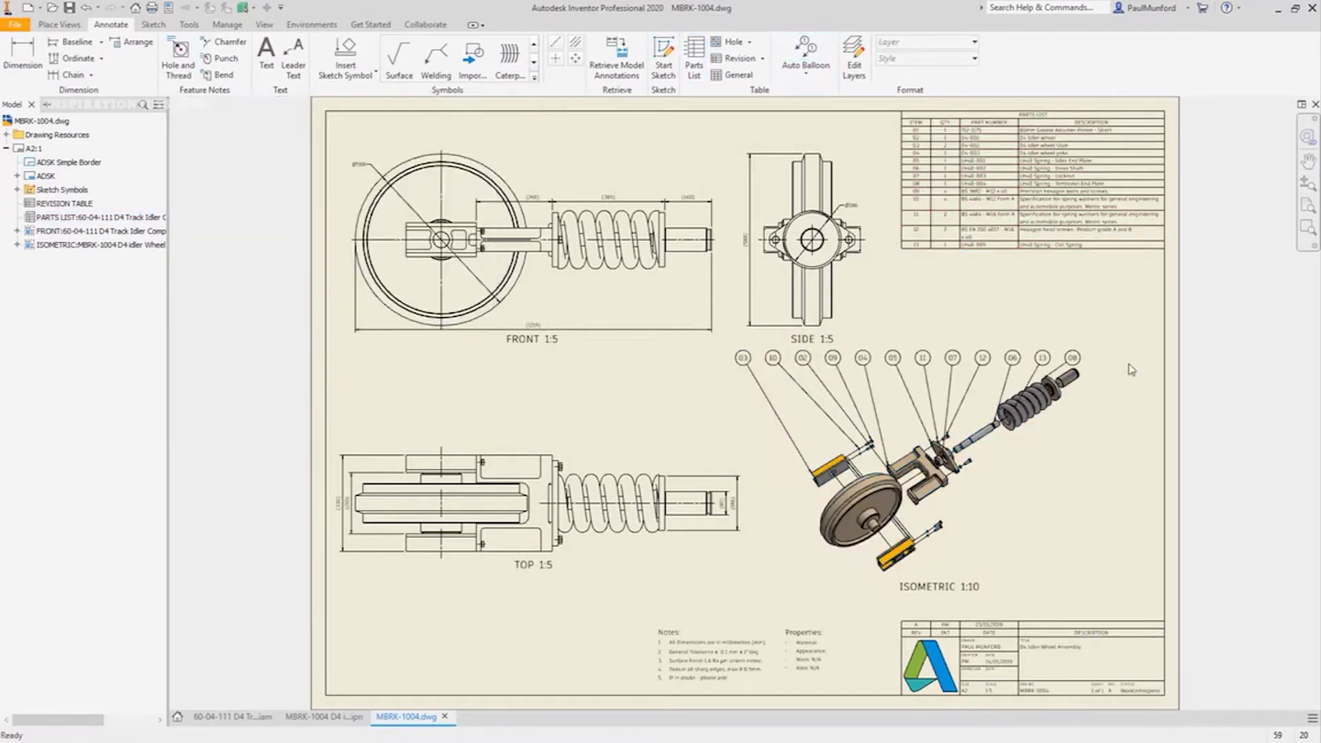
{"action": "left_click", "coordinate": [796, 518]}
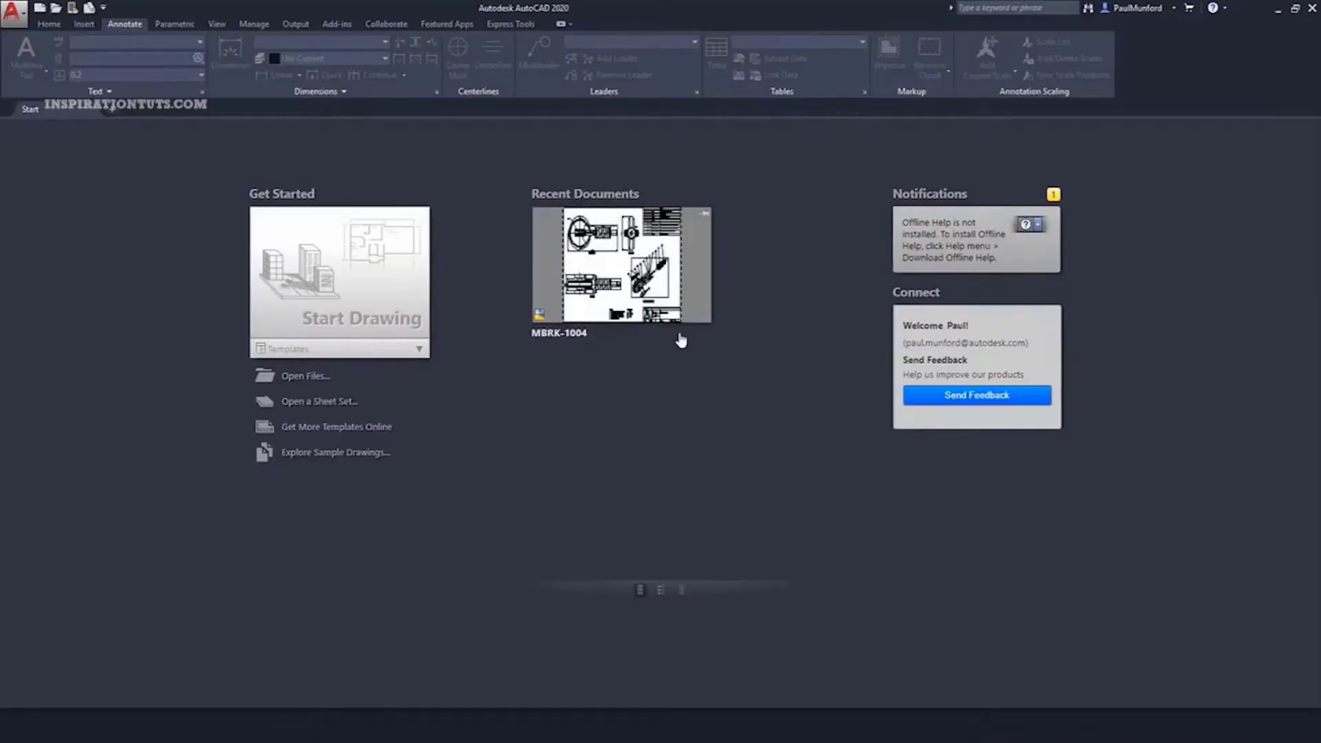
{"action": "left_click", "coordinate": [682, 337]}
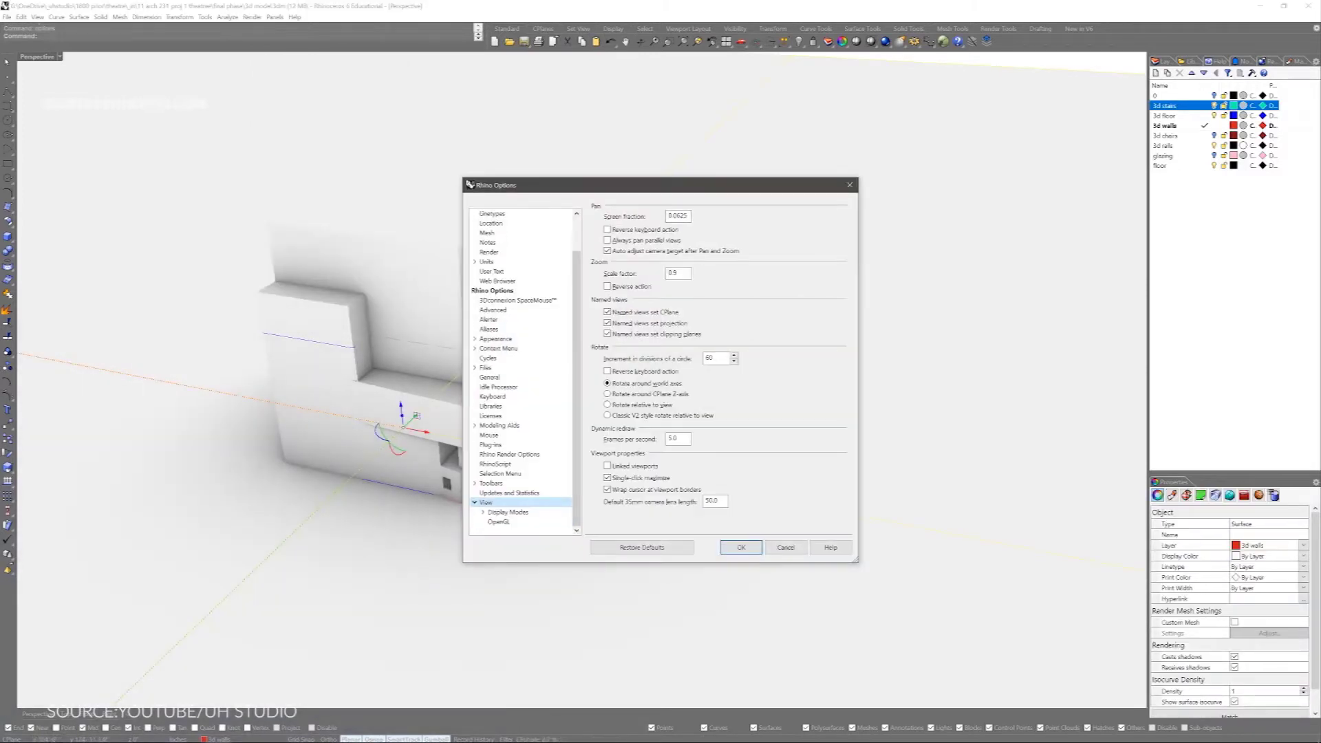
Review the Arctic display mode settings and set the Top viewport to Arctic.
{"action": "left_click", "coordinate": [516, 454]}
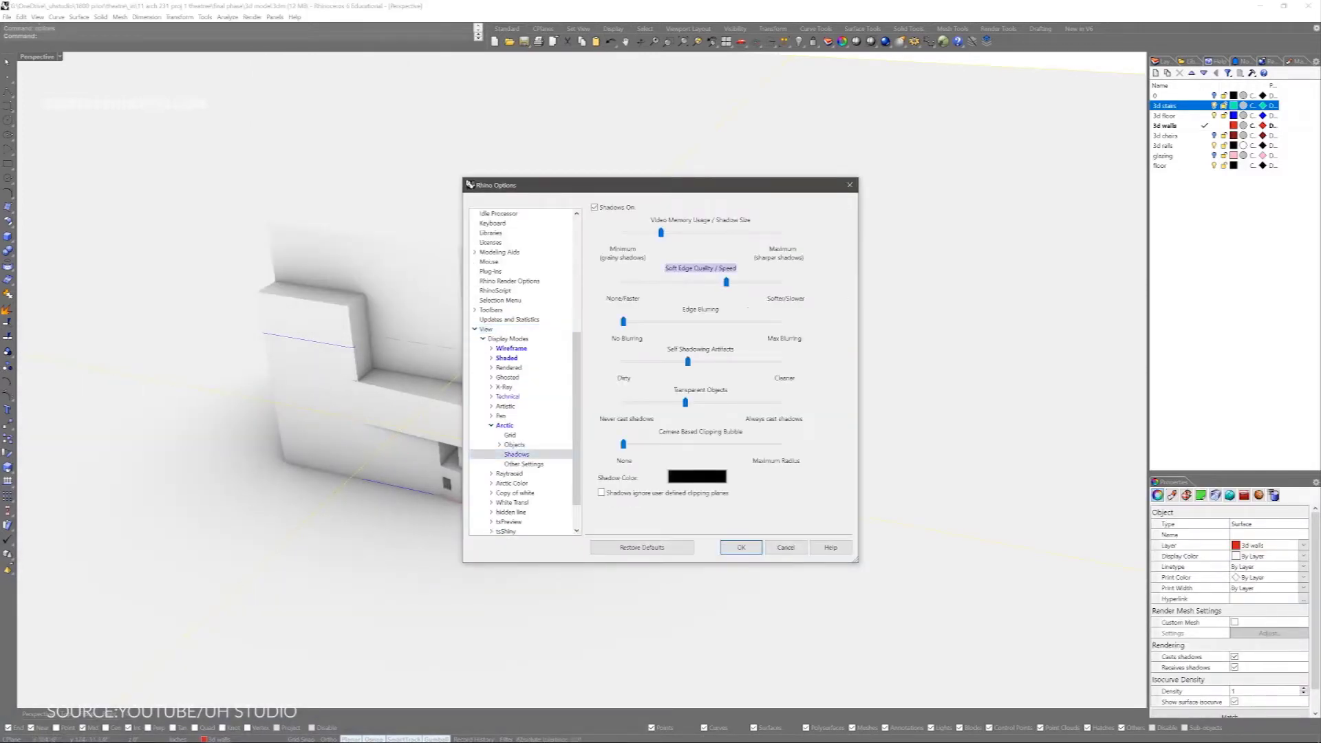
{"action": "left_click", "coordinate": [514, 444]}
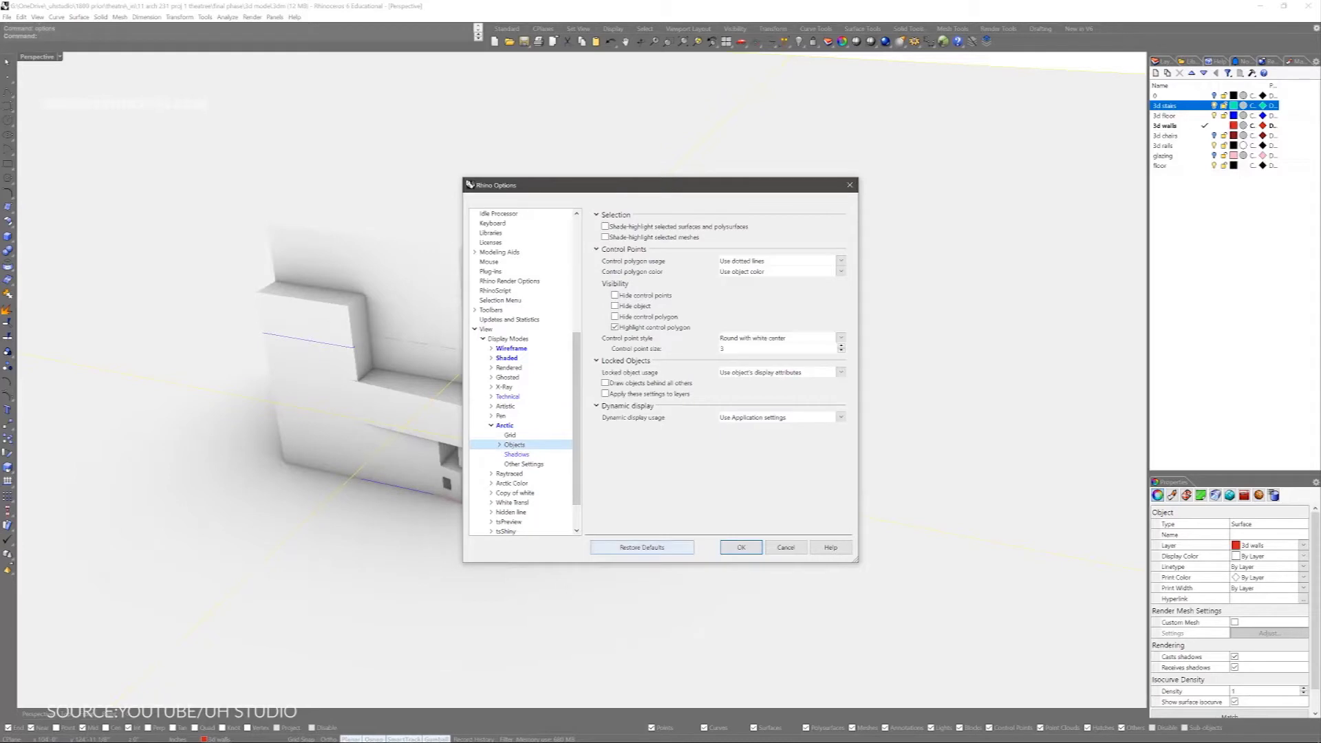
{"action": "scroll", "coordinate": [719, 371], "scroll_direction": "down", "scroll_amount": 5}
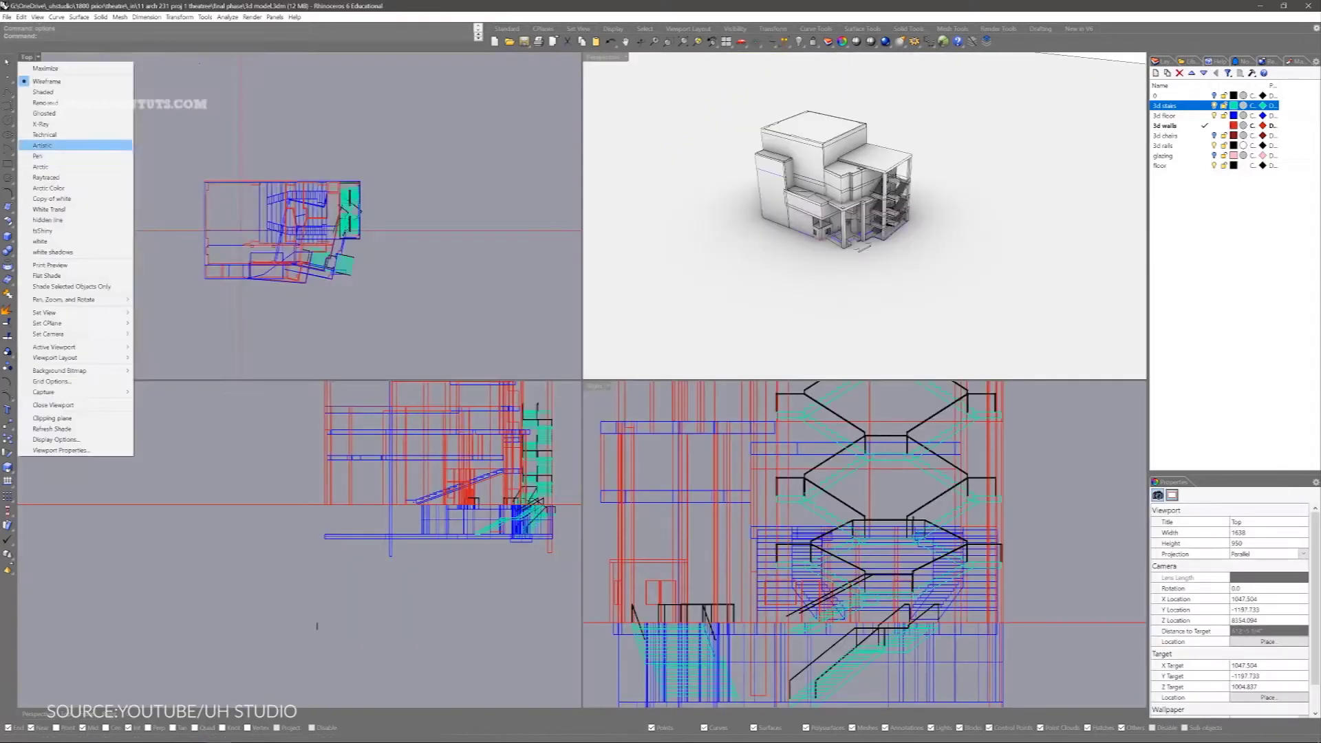
{"action": "left_click", "coordinate": [55, 141]}
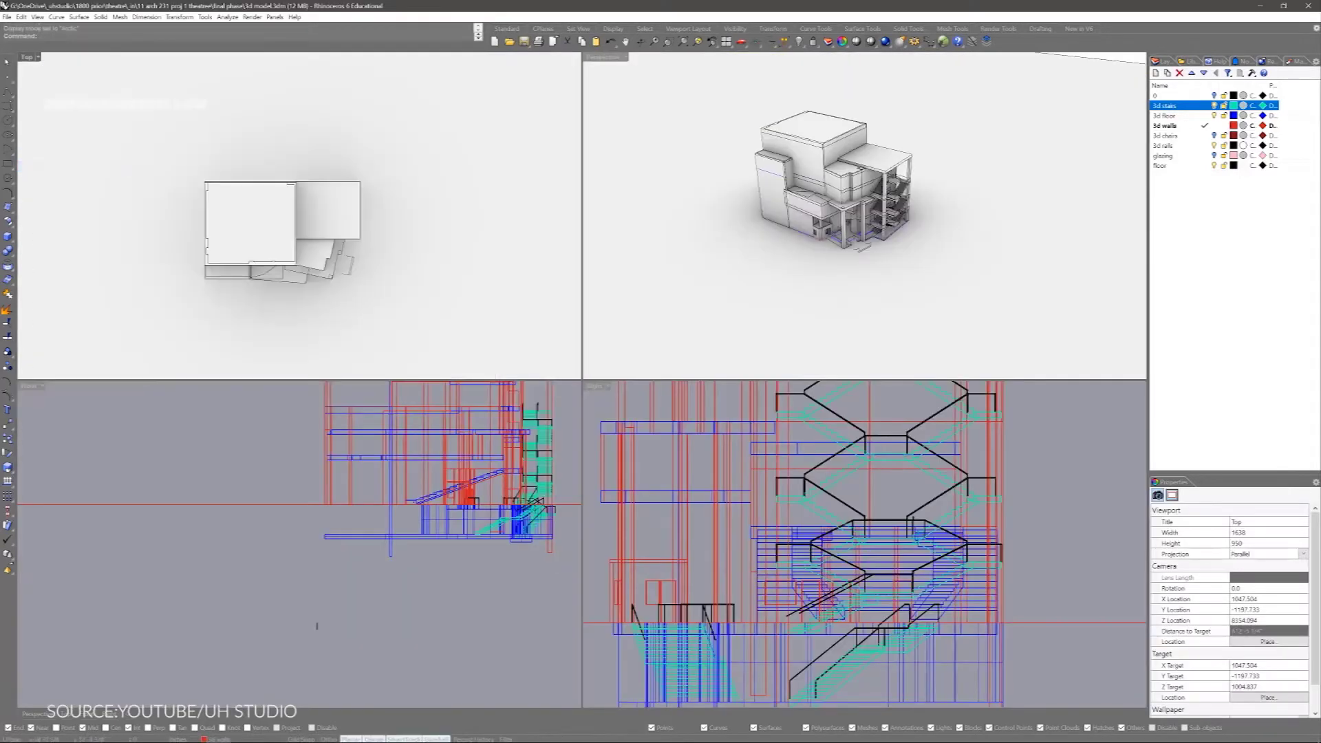
{"action": "key", "text": "ctrl+shift+e"}
{"action": "scroll", "coordinate": [303, 620], "scroll_direction": "down", "scroll_amount": 3}
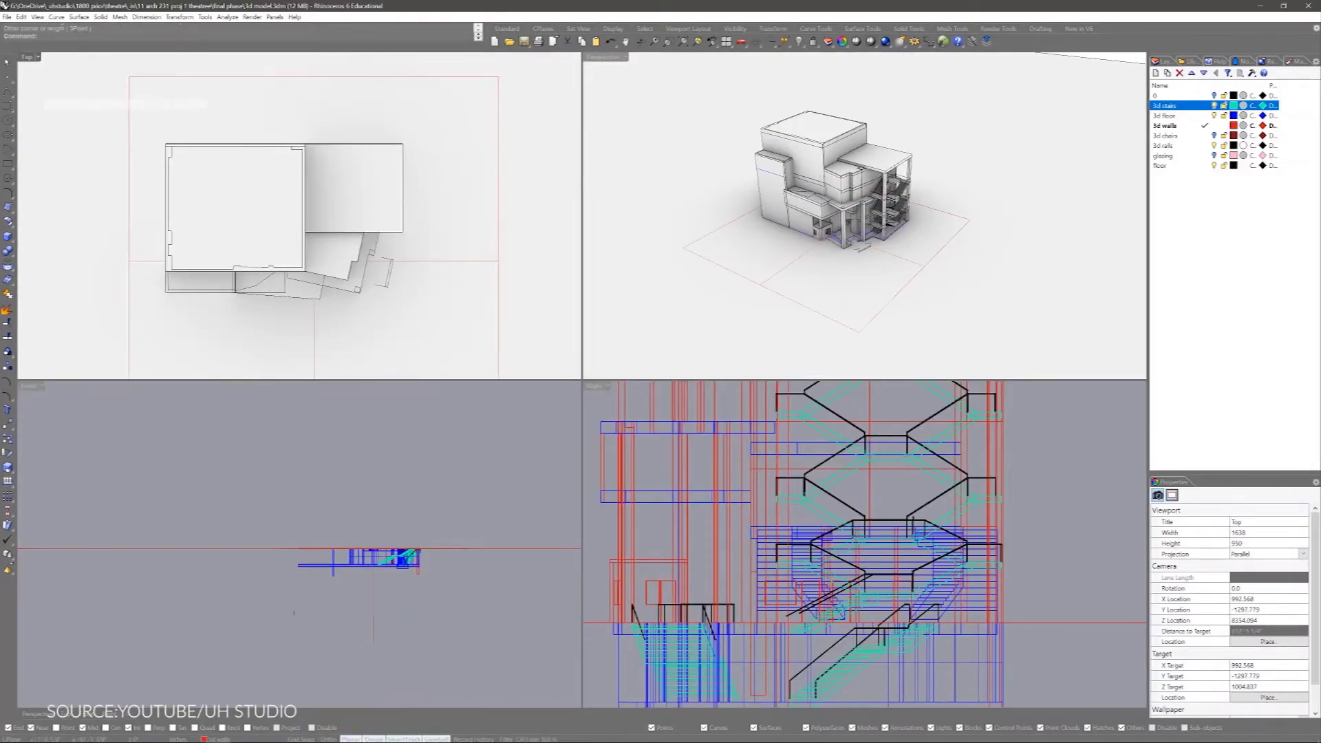
Add a clipping plane and rotate it upright for a vertical section through the theatre.
{"action": "left_click", "coordinate": [468, 548]}
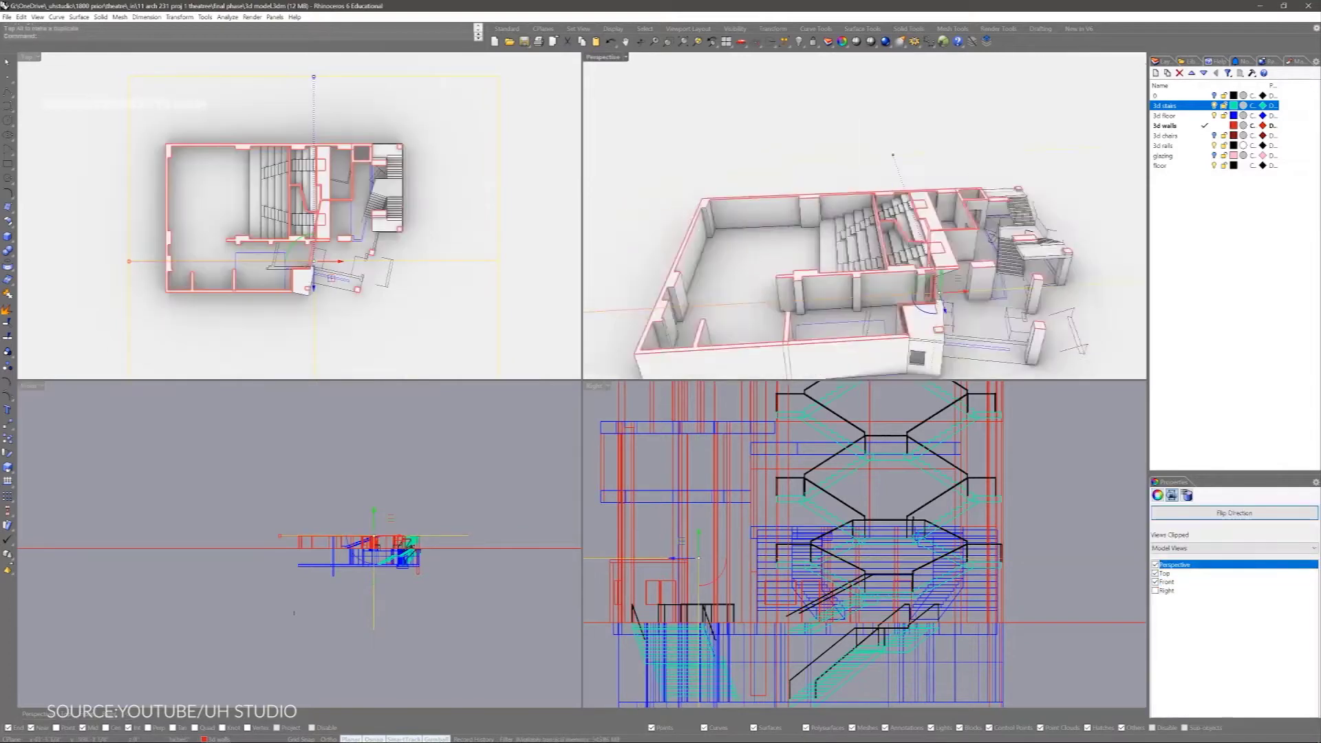
{"action": "right_click_drag", "start_coordinate": [860, 220], "coordinate": [805, 241]}
{"action": "key", "text": "ctrl+h"}
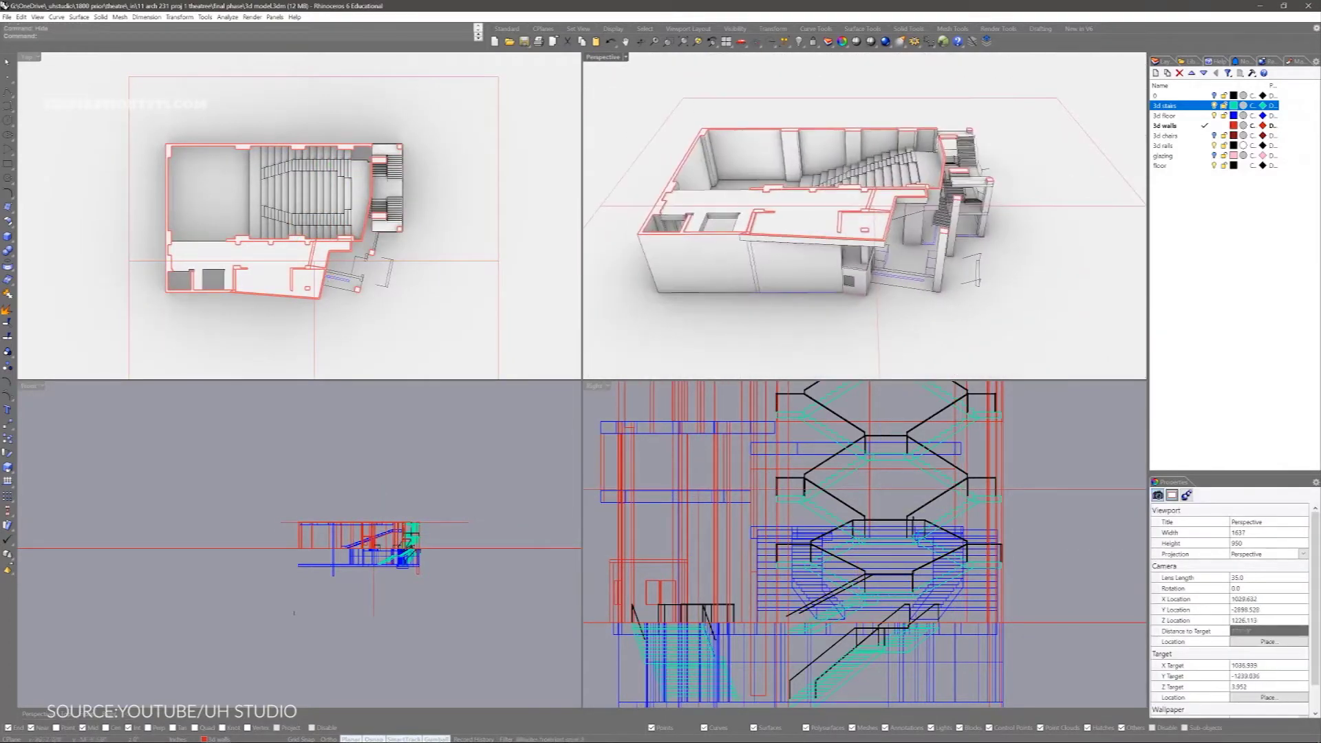
{"action": "left_click", "coordinate": [440, 522]}
{"action": "left_click_drag", "start_coordinate": [375, 501], "coordinate": [386, 544]}
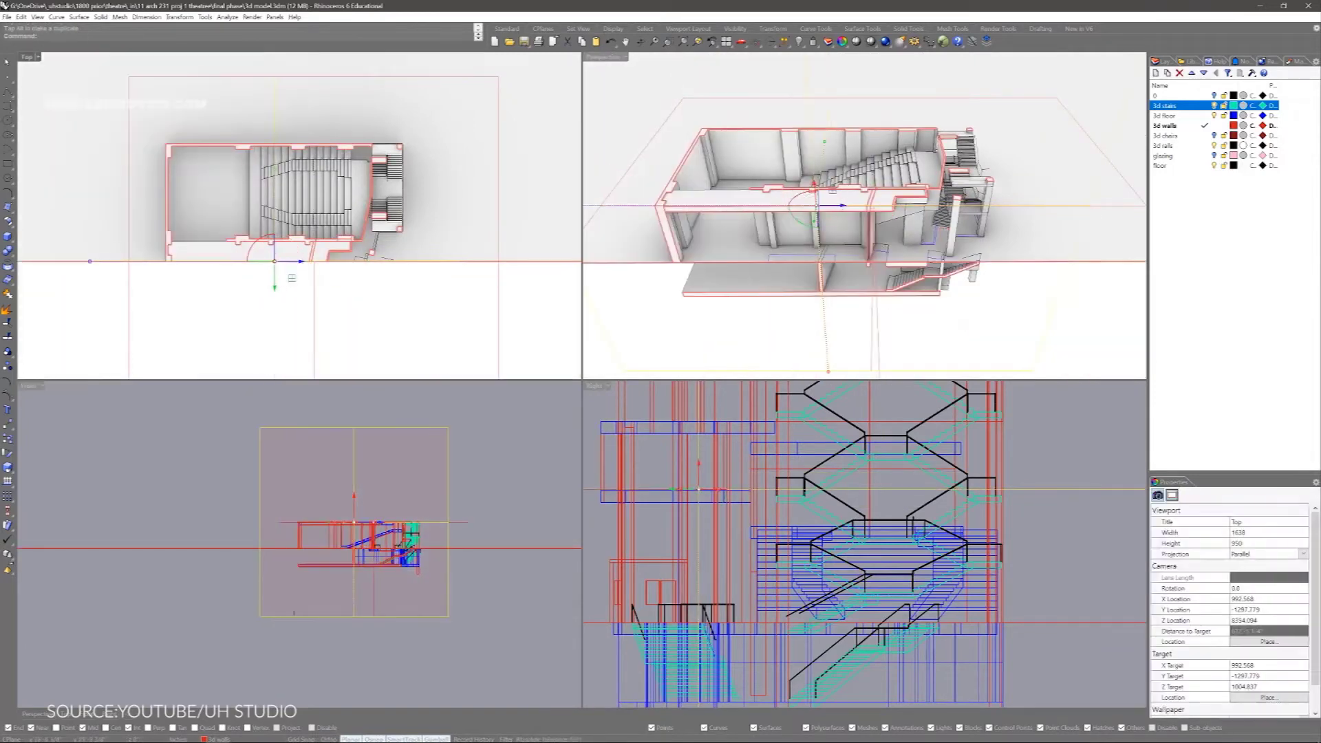
{"action": "right_click_drag", "start_coordinate": [860, 206], "coordinate": [791, 234]}
{"action": "left_click_drag", "start_coordinate": [371, 505], "coordinate": [344, 481]}
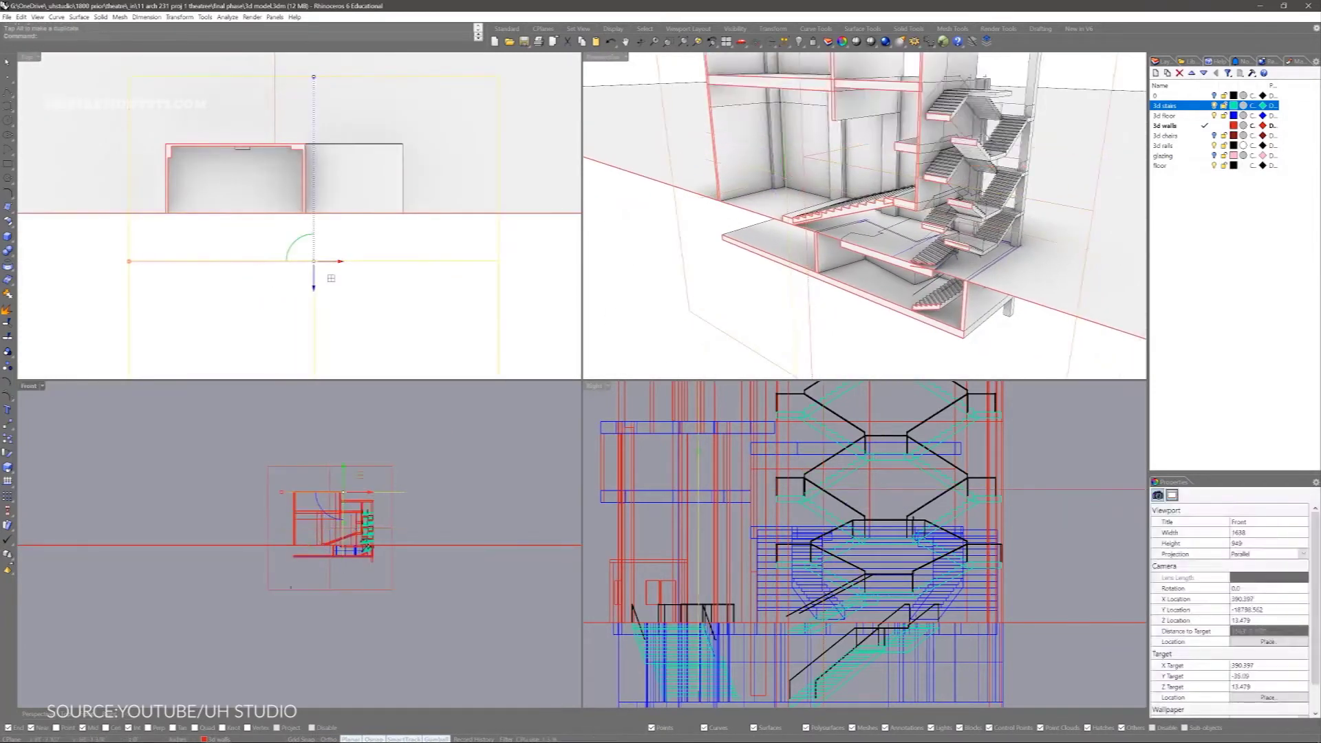
{"action": "scroll", "coordinate": [864, 206], "scroll_direction": "down", "scroll_amount": 5}
{"action": "scroll", "coordinate": [864, 207], "scroll_direction": "up", "scroll_amount": 5}
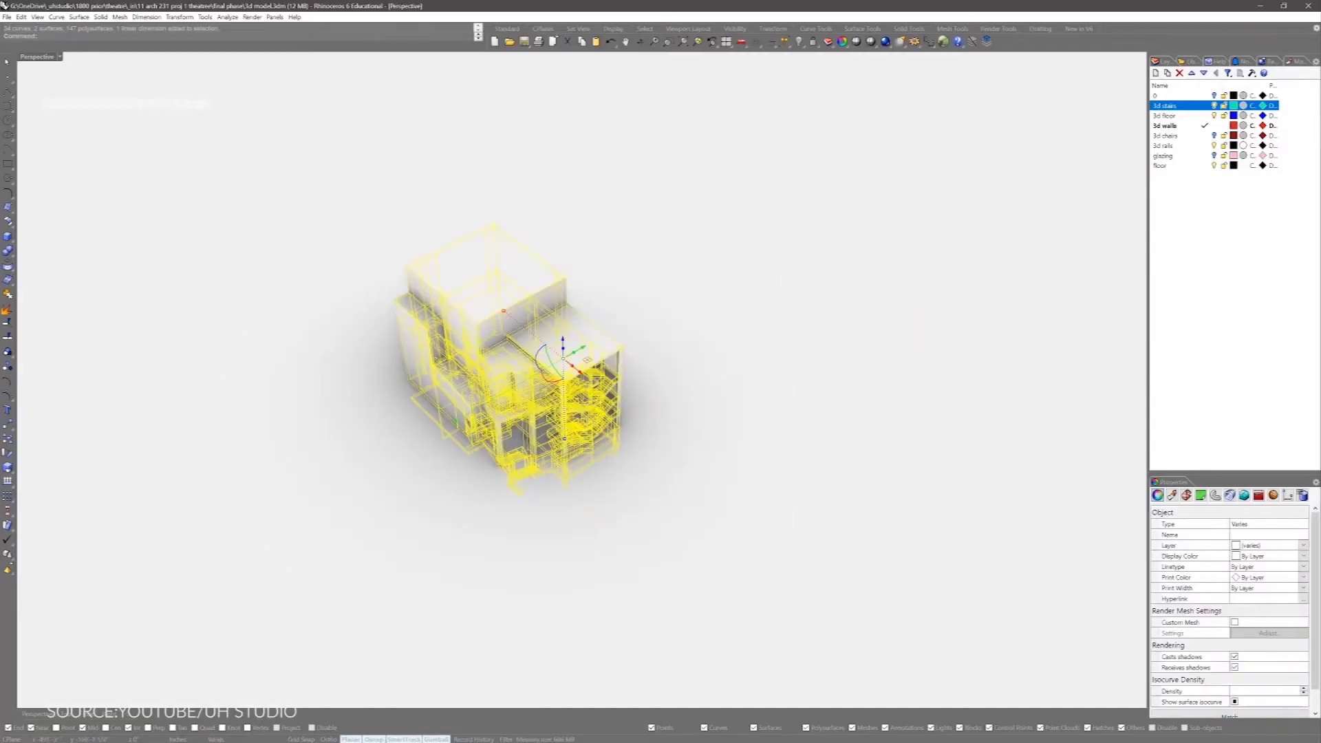
Select all objects and export them under the name 'theatre old 3dm'.
{"action": "left_click", "coordinate": [6, 16]}
{"action": "left_click", "coordinate": [41, 149]}
{"action": "type", "text": "theatre old 3dm"}
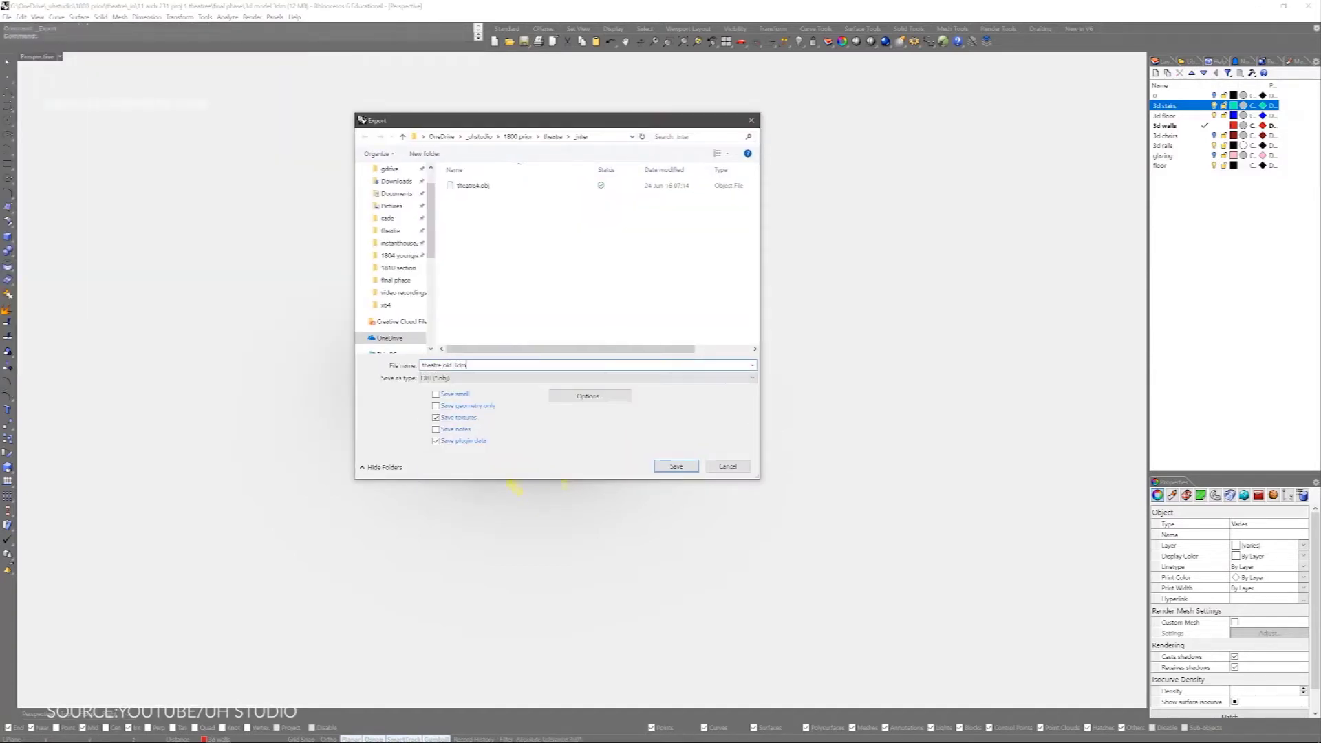
{"action": "key", "text": "Return"}
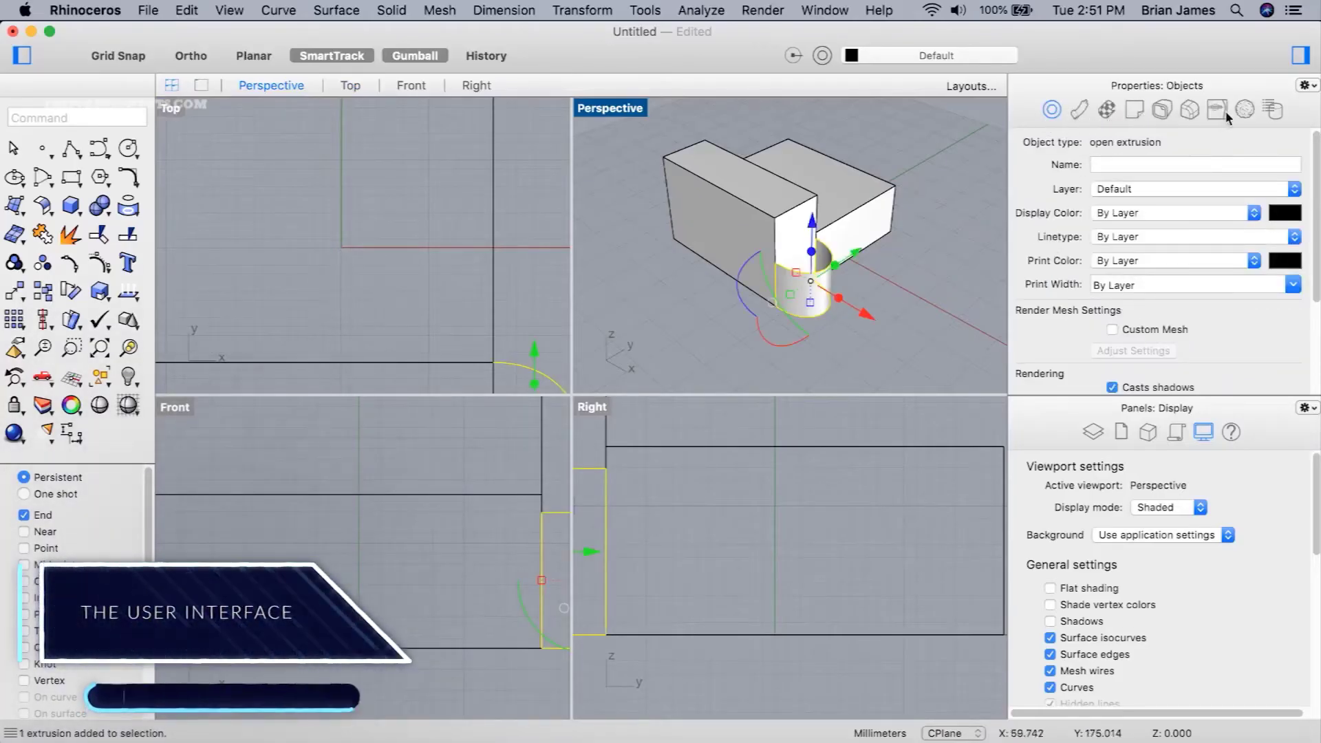
Enlarge the display settings panel and browse the Layers, Display and inspector panel lists.
{"action": "left_click_drag", "start_coordinate": [1244, 396], "coordinate": [1244, 223]}
{"action": "left_click", "coordinate": [1094, 259]}
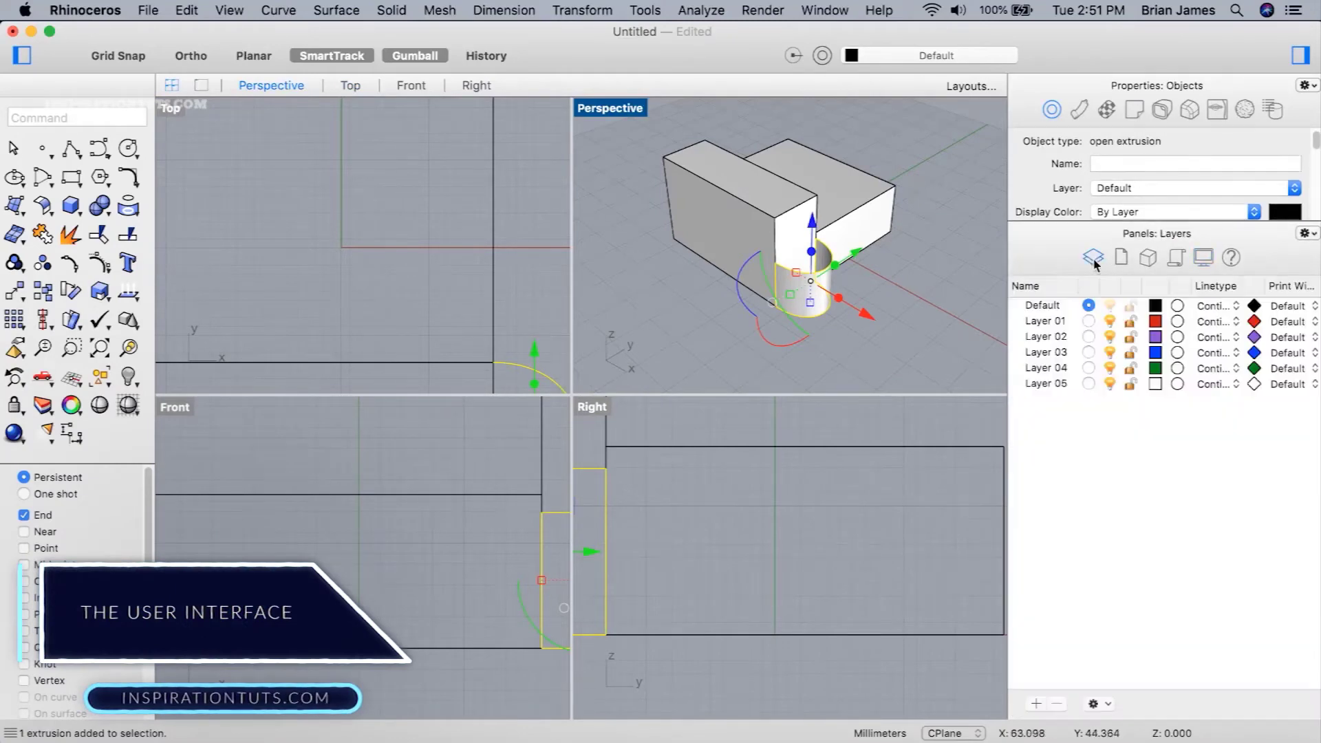
{"action": "left_click", "coordinate": [1203, 258]}
{"action": "left_click", "coordinate": [1306, 234]}
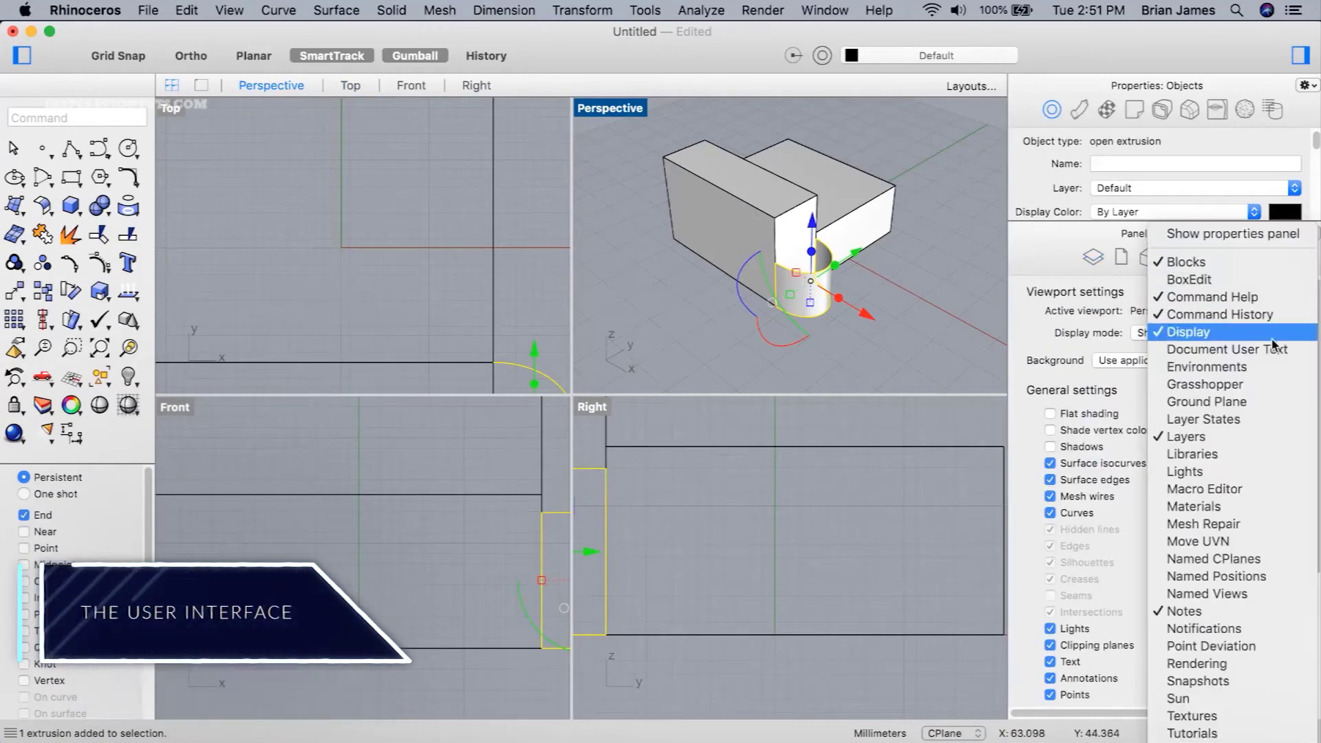
{"action": "left_click", "coordinate": [951, 261]}
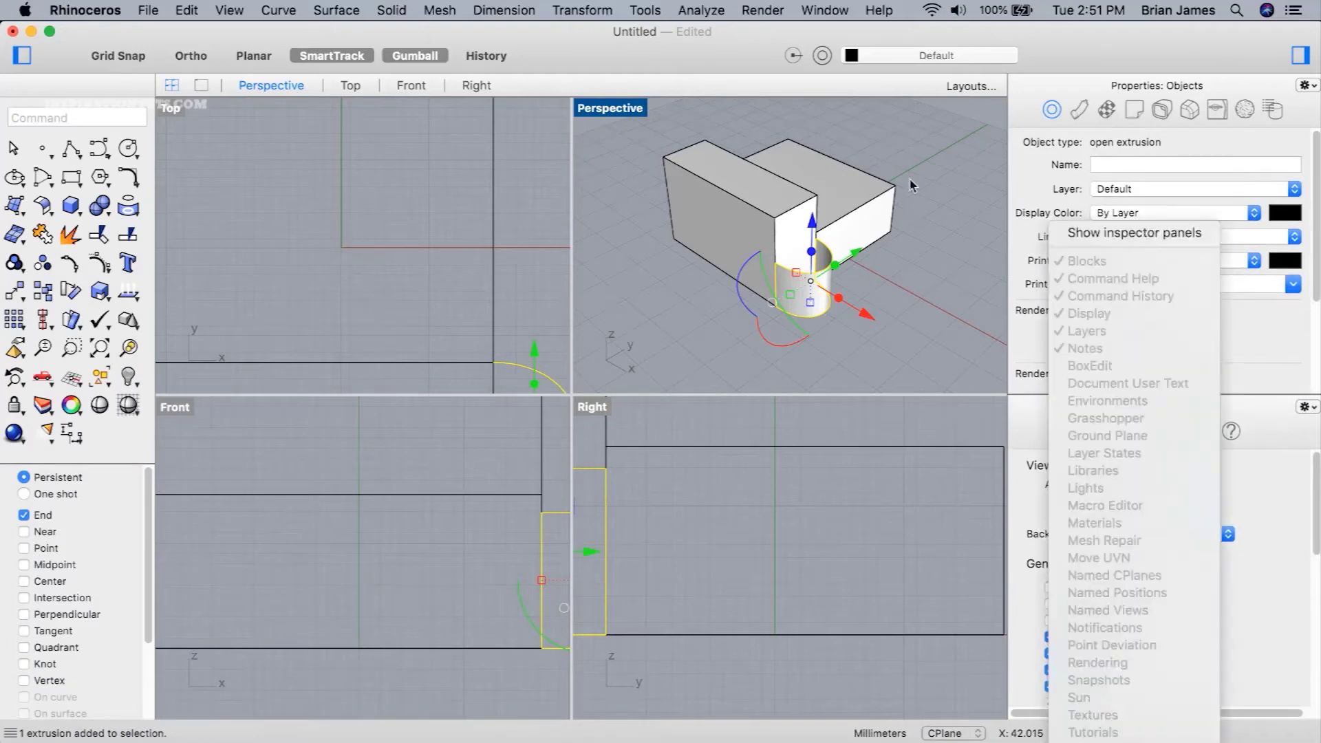
Check the Window menu, deselect the extrusion, and view the Preferences' Display Modes page.
{"action": "left_click", "coordinate": [825, 9]}
{"action": "mouse_move", "coordinate": [898, 244]}
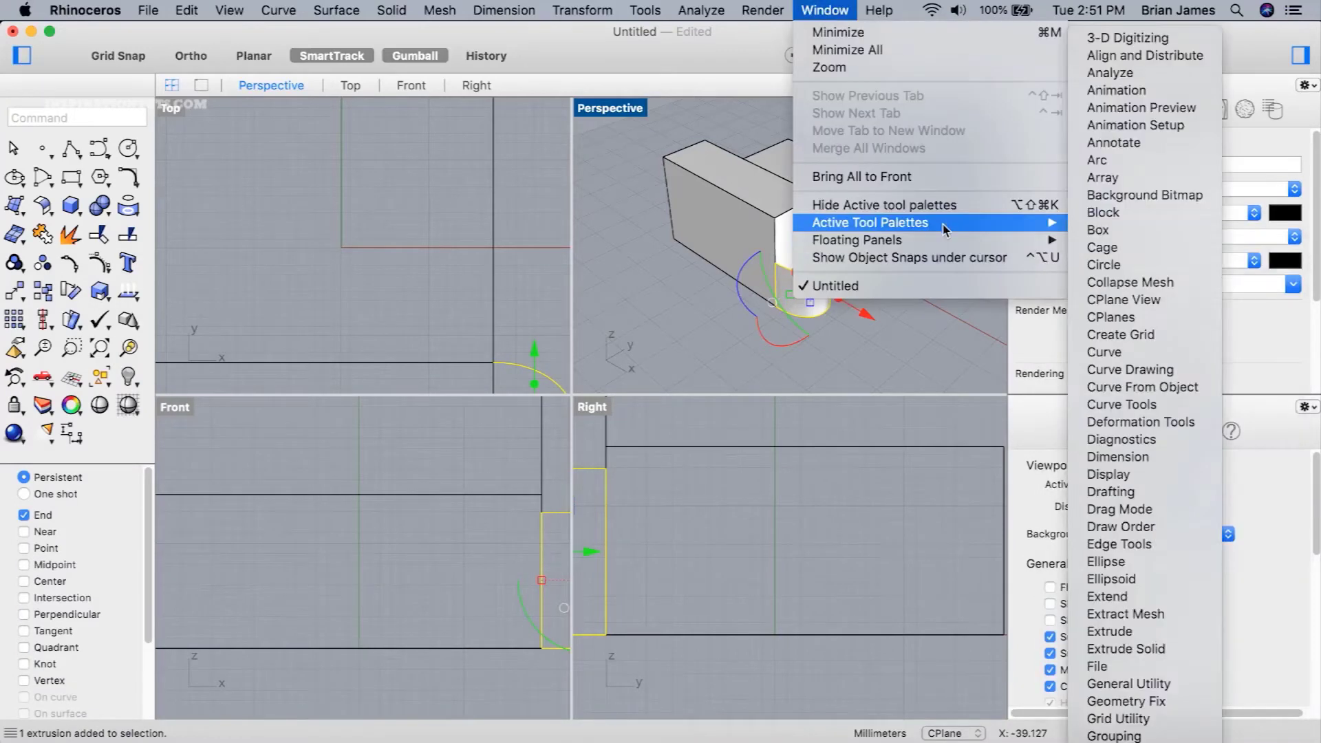
{"action": "left_click", "coordinate": [667, 271]}
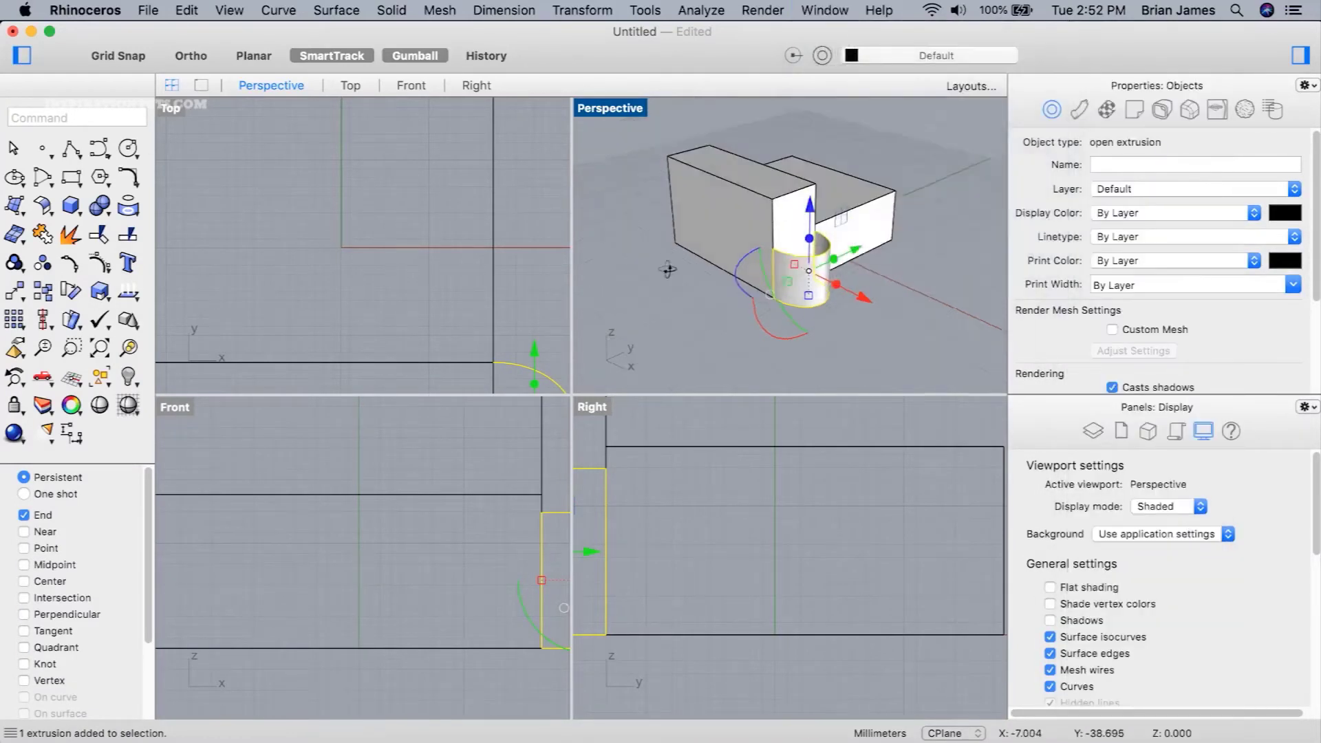
{"action": "left_click", "coordinate": [676, 267]}
{"action": "key", "text": "super+comma"}
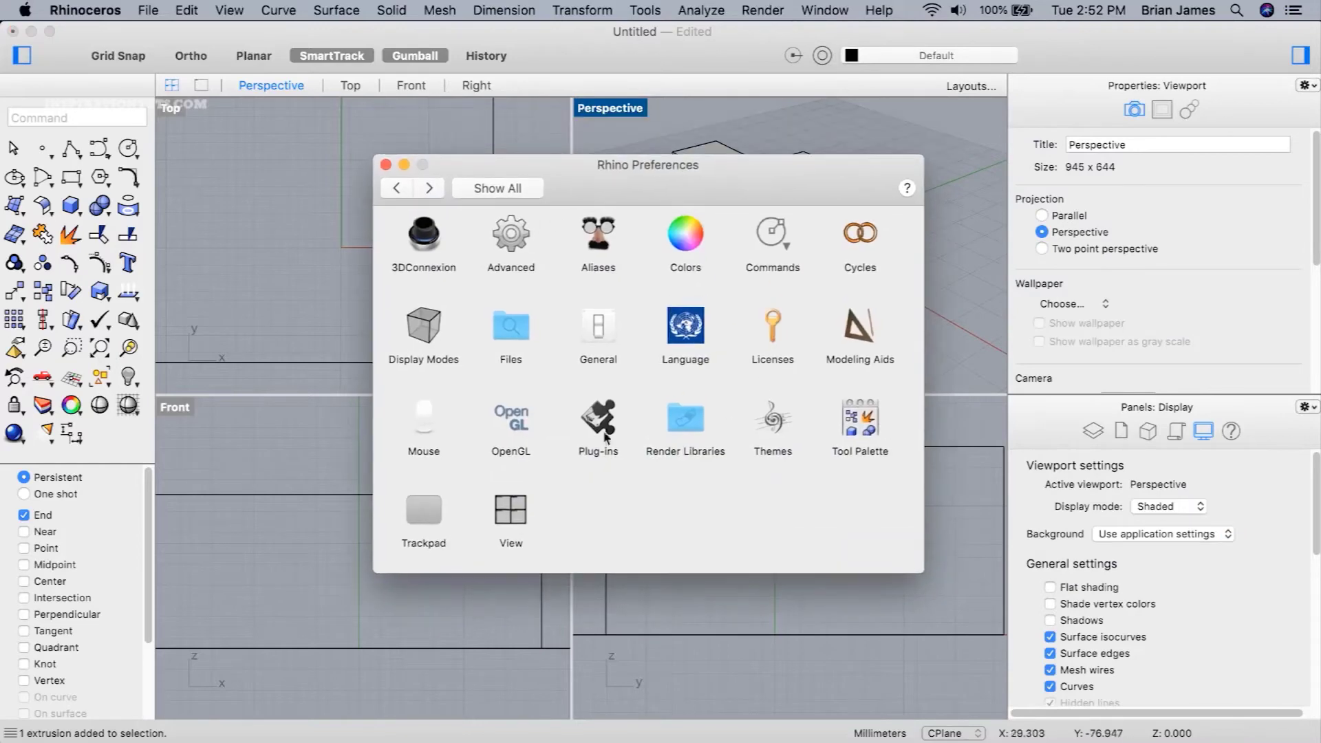
{"action": "left_click", "coordinate": [424, 323]}
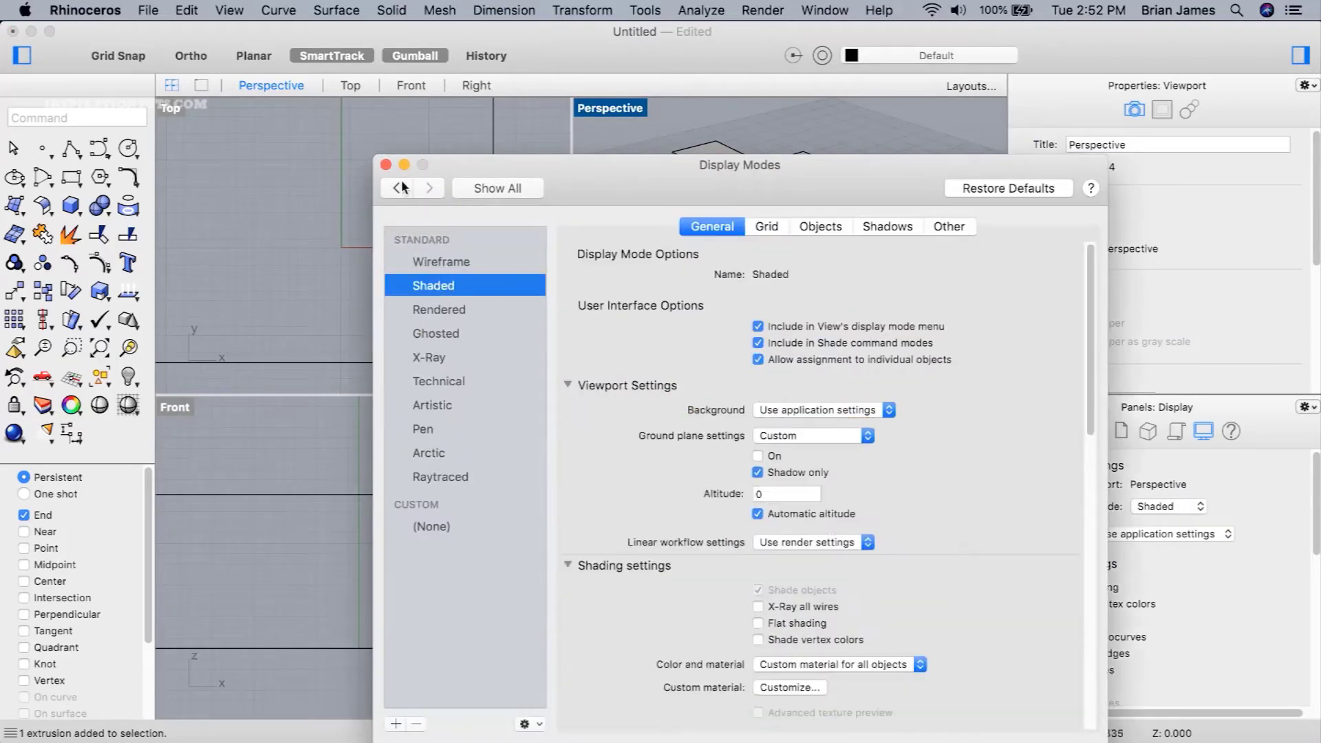
{"action": "left_click", "coordinate": [502, 186]}
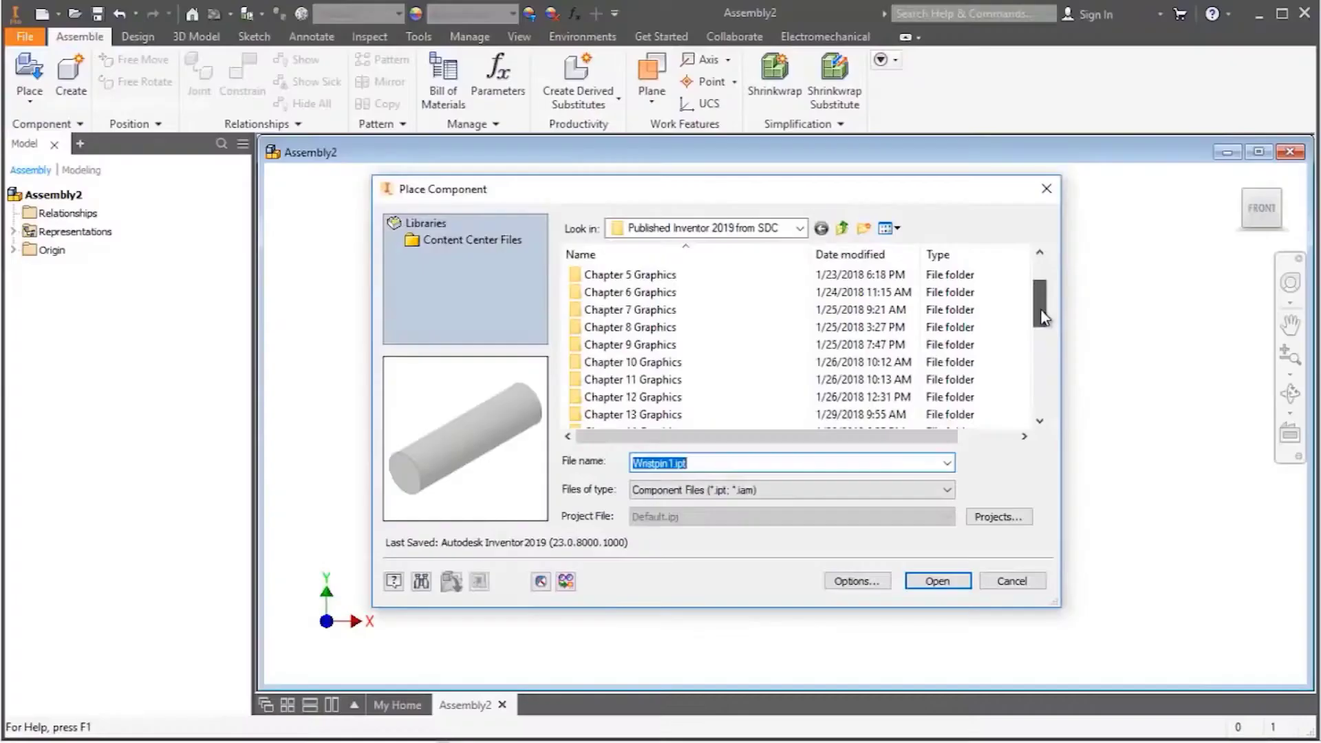
Place Assembly7.iam as a component into Assembly2.
{"action": "scroll", "coordinate": [675, 369], "scroll_direction": "down", "scroll_amount": 2}
{"action": "left_click", "coordinate": [676, 373]}
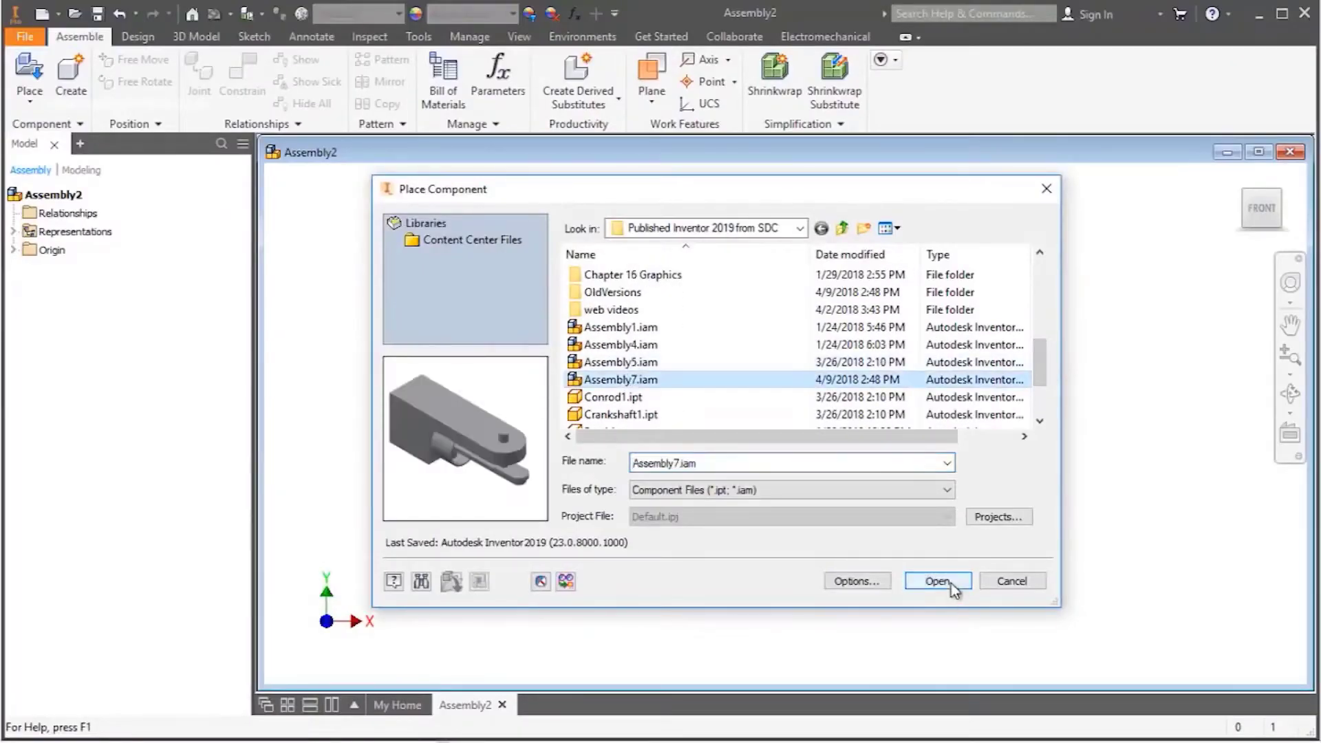
{"action": "left_click", "coordinate": [936, 663]}
{"action": "left_click", "coordinate": [887, 412]}
{"action": "key", "text": "Escape"}
Orbit the view and drag Assembly7:1 up and left to a new spot.
{"action": "left_click_drag", "start_coordinate": [735, 521], "coordinate": [619, 385]}
{"action": "key", "text": "Escape"}
{"action": "left_click_drag", "start_coordinate": [883, 454], "coordinate": [876, 421]}
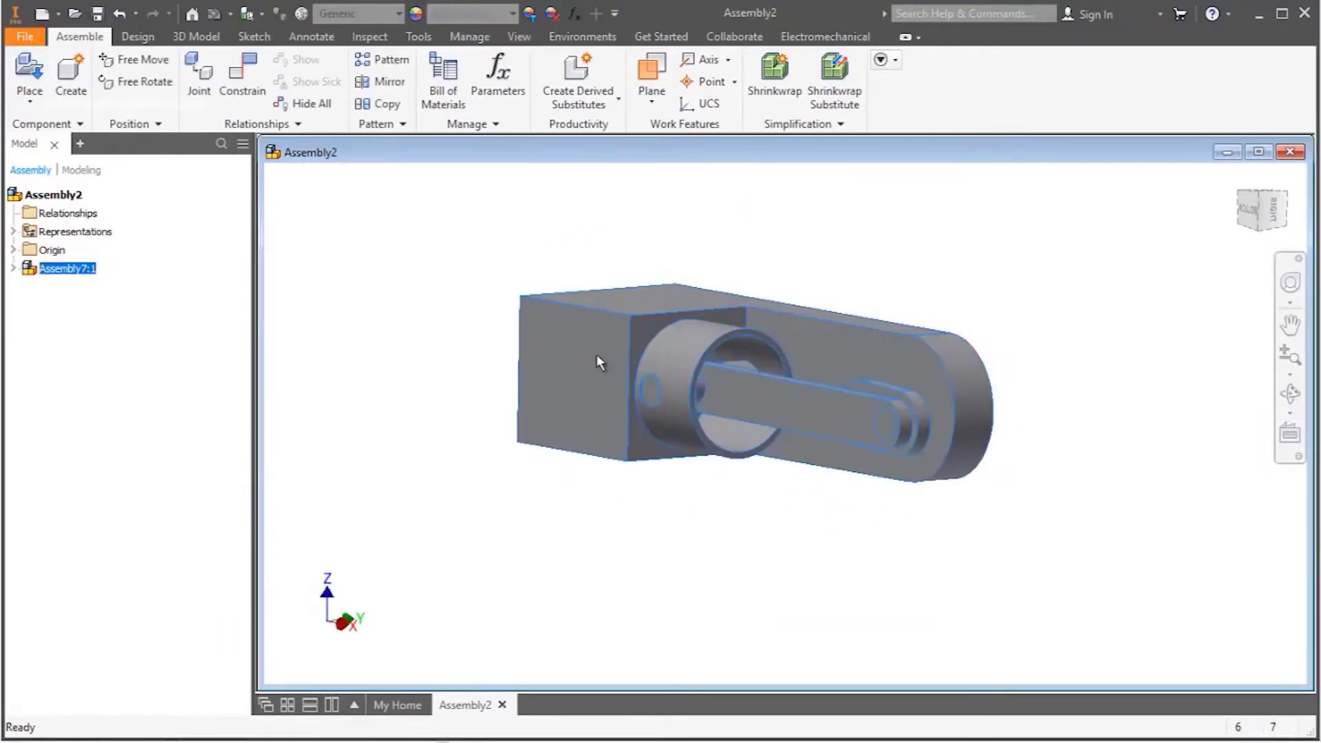
{"action": "right_click", "coordinate": [594, 349]}
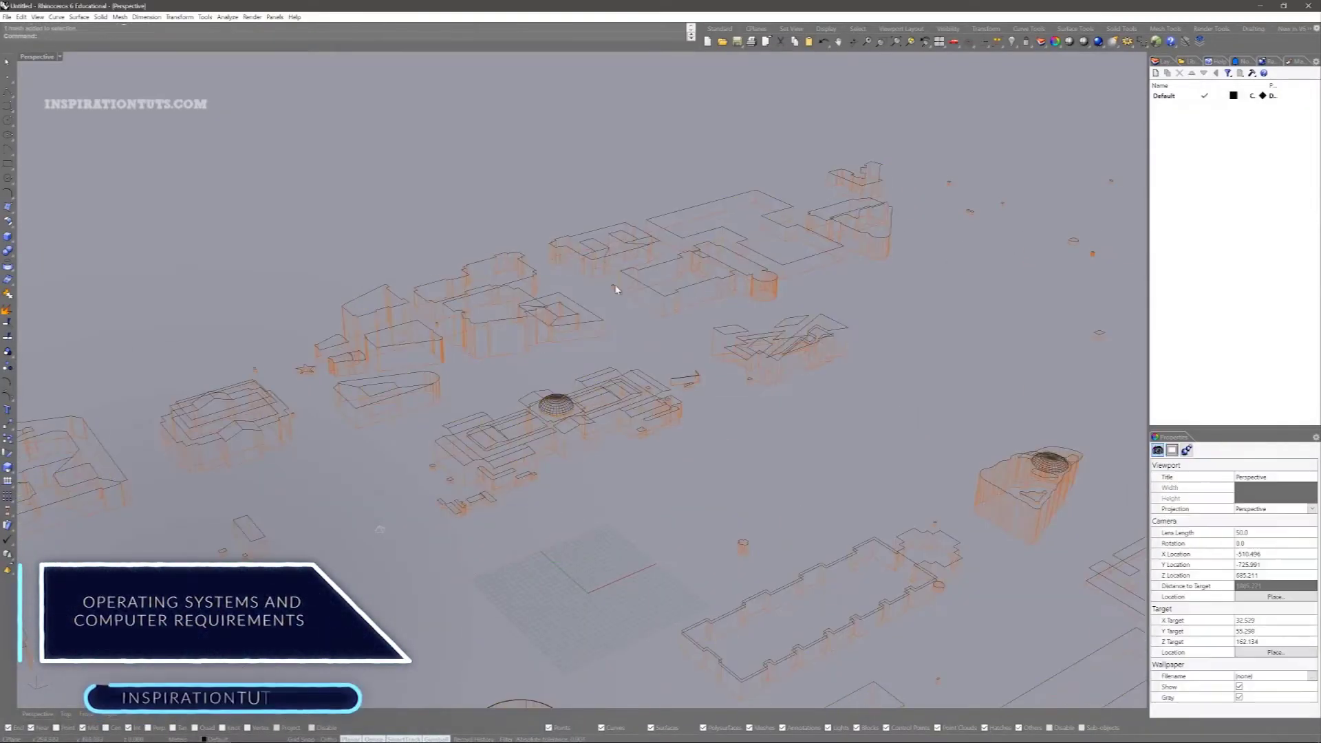
Switch the Perspective viewport to Shaded, then zoom and orbit to a lower angle over the city.
{"action": "left_click", "coordinate": [1083, 41]}
{"action": "scroll", "coordinate": [353, 389], "scroll_direction": "up", "scroll_amount": 3}
{"action": "scroll", "coordinate": [353, 388], "scroll_direction": "up", "scroll_amount": 5}
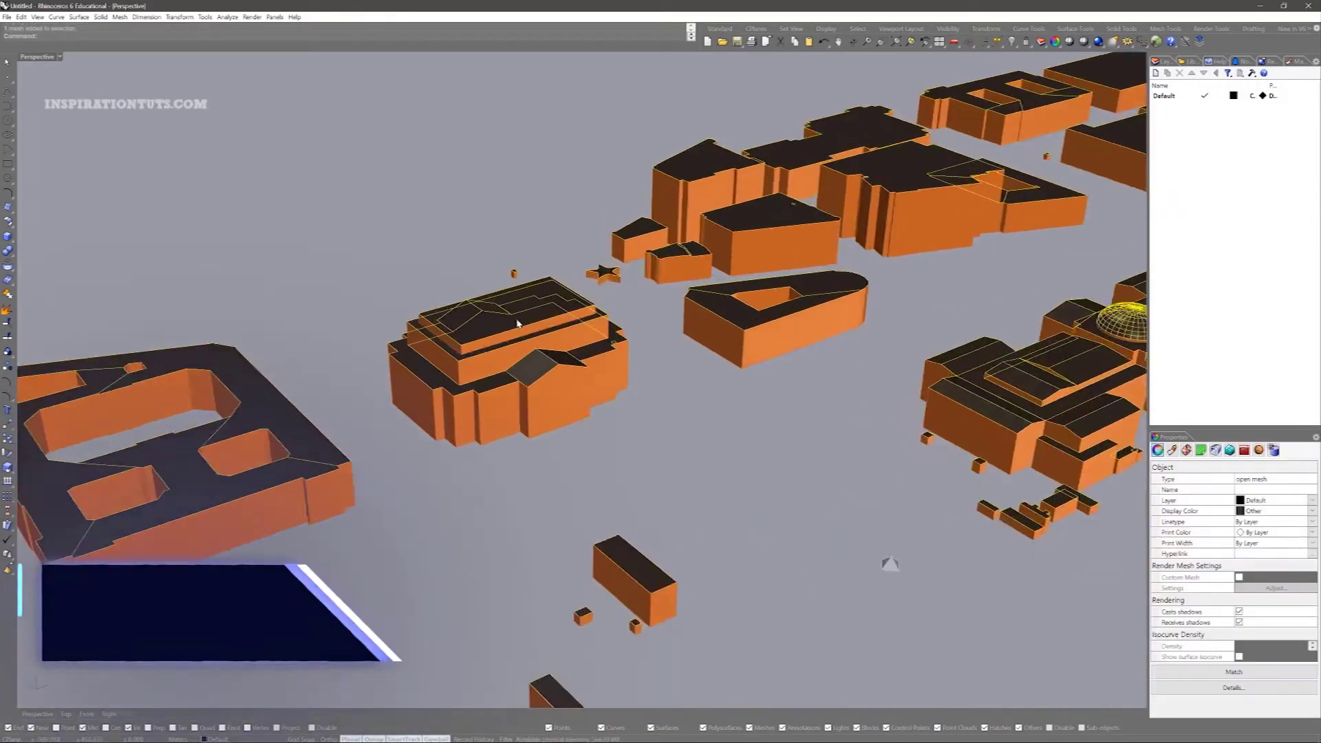
{"action": "scroll", "coordinate": [518, 323], "scroll_direction": "down", "scroll_amount": 5}
{"action": "right_click_drag", "start_coordinate": [517, 323], "coordinate": [615, 383]}
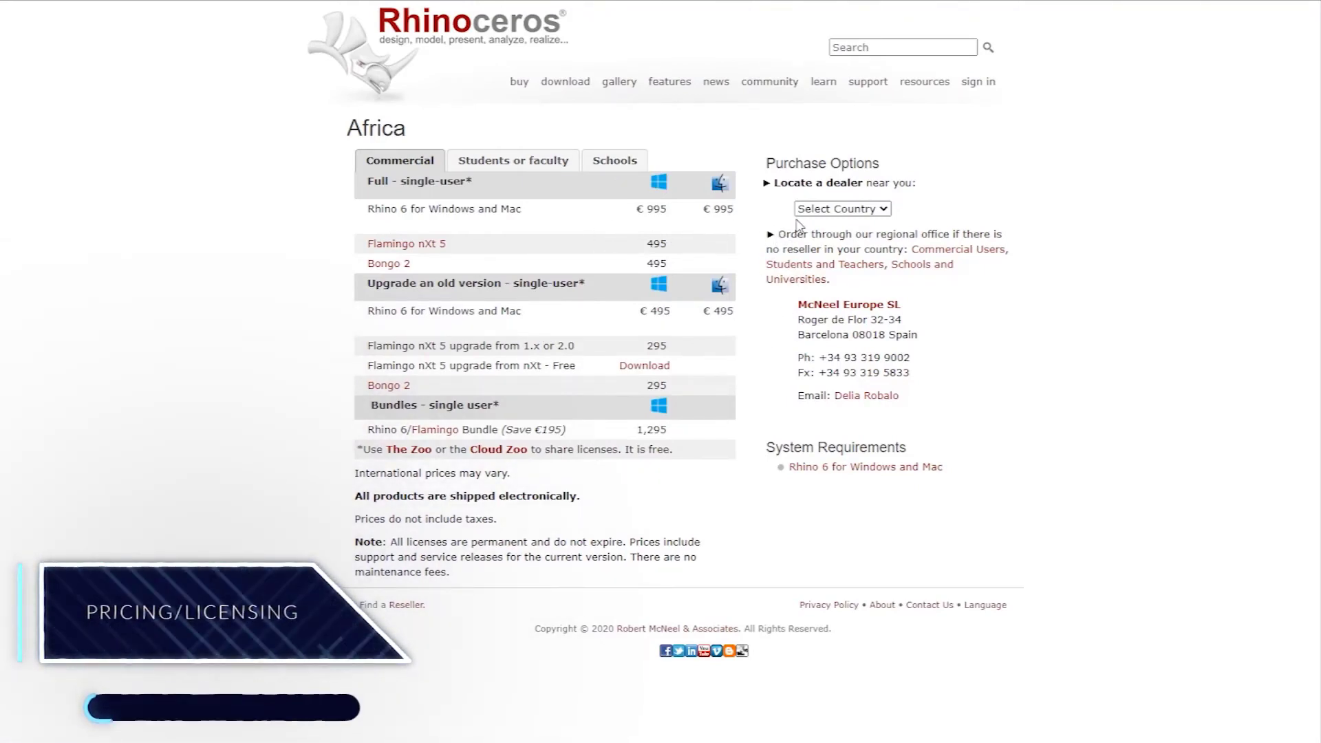
Check the Select Country dealer list and show the Students or faculty prices.
{"action": "left_click", "coordinate": [842, 208]}
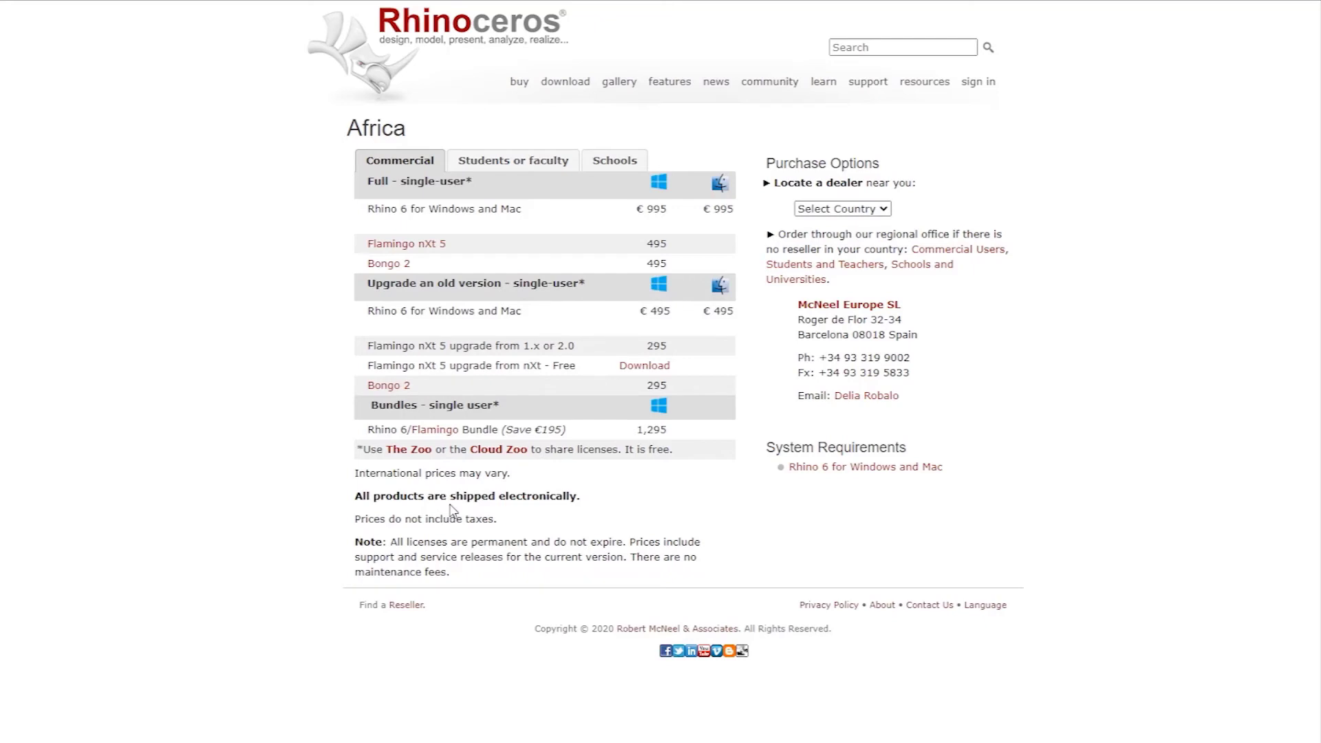
{"action": "left_click", "coordinate": [527, 160]}
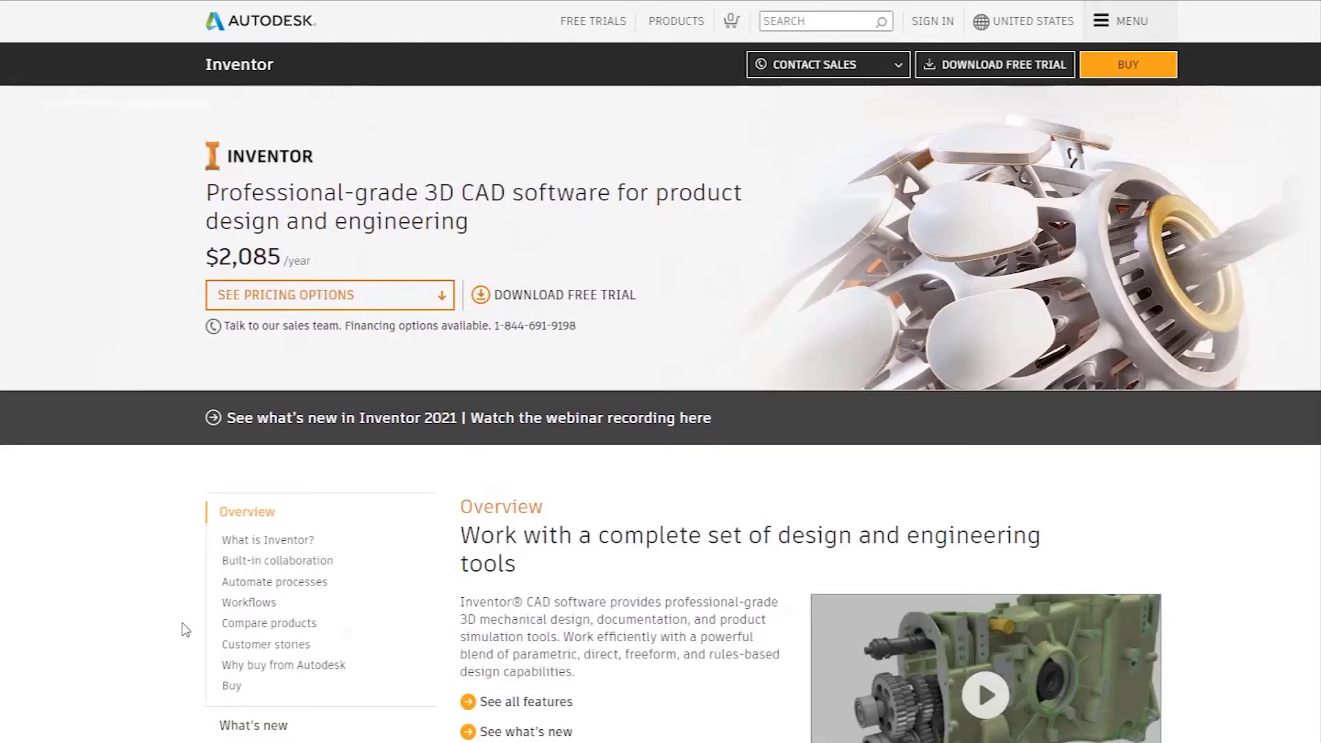
Scroll to the Inventor Buy section showing $260 monthly, $2,085 yearly and $5,630 for 3 years.
{"action": "scroll", "coordinate": [184, 630], "scroll_direction": "down", "scroll_amount": 5}
{"action": "scroll", "coordinate": [184, 629], "scroll_direction": "down", "scroll_amount": 20}
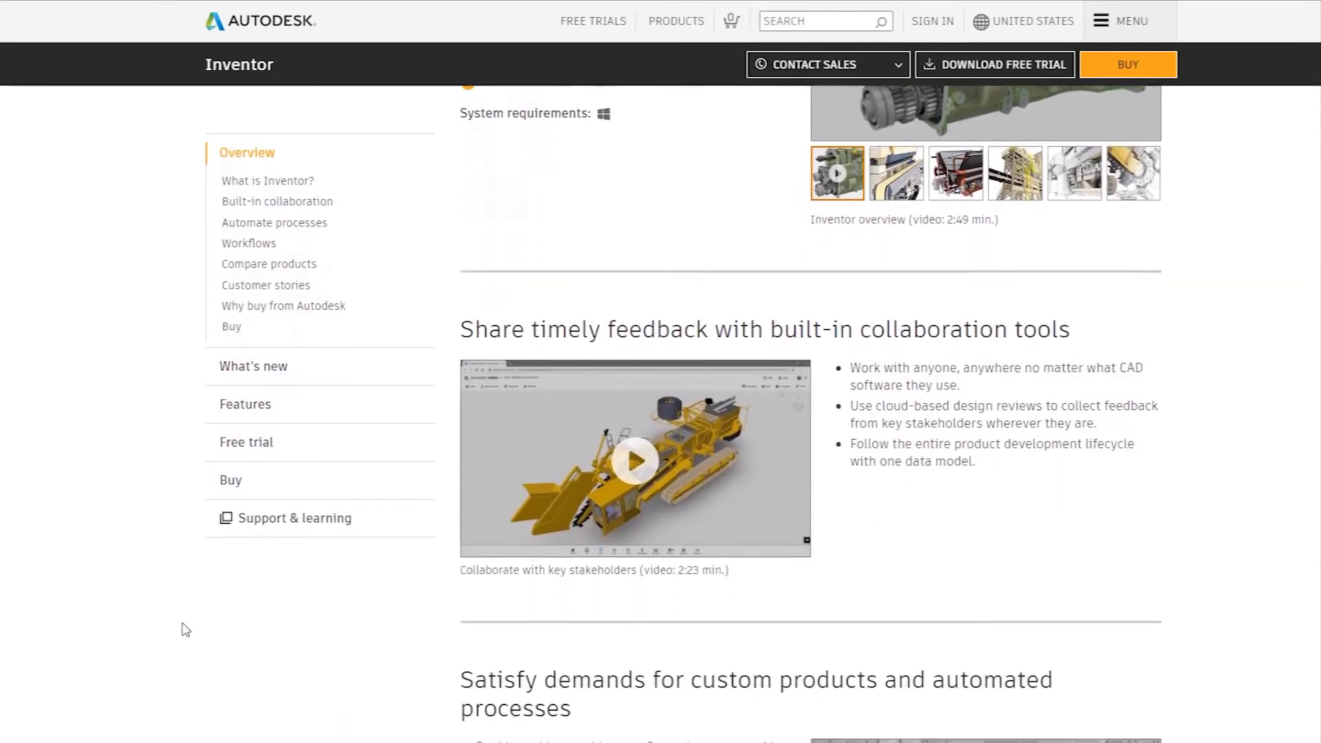
{"action": "scroll", "coordinate": [185, 629], "scroll_direction": "down", "scroll_amount": 15}
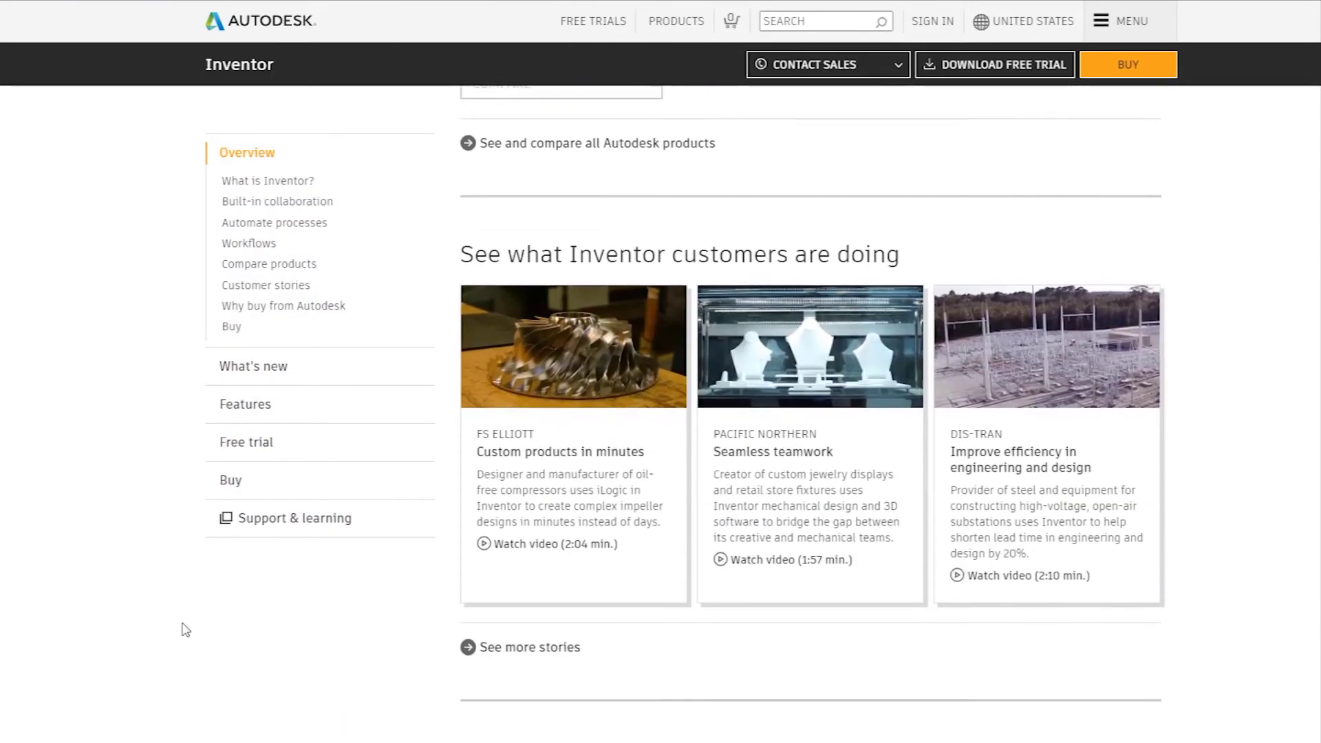
{"action": "scroll", "coordinate": [185, 629], "scroll_direction": "up", "scroll_amount": 2}
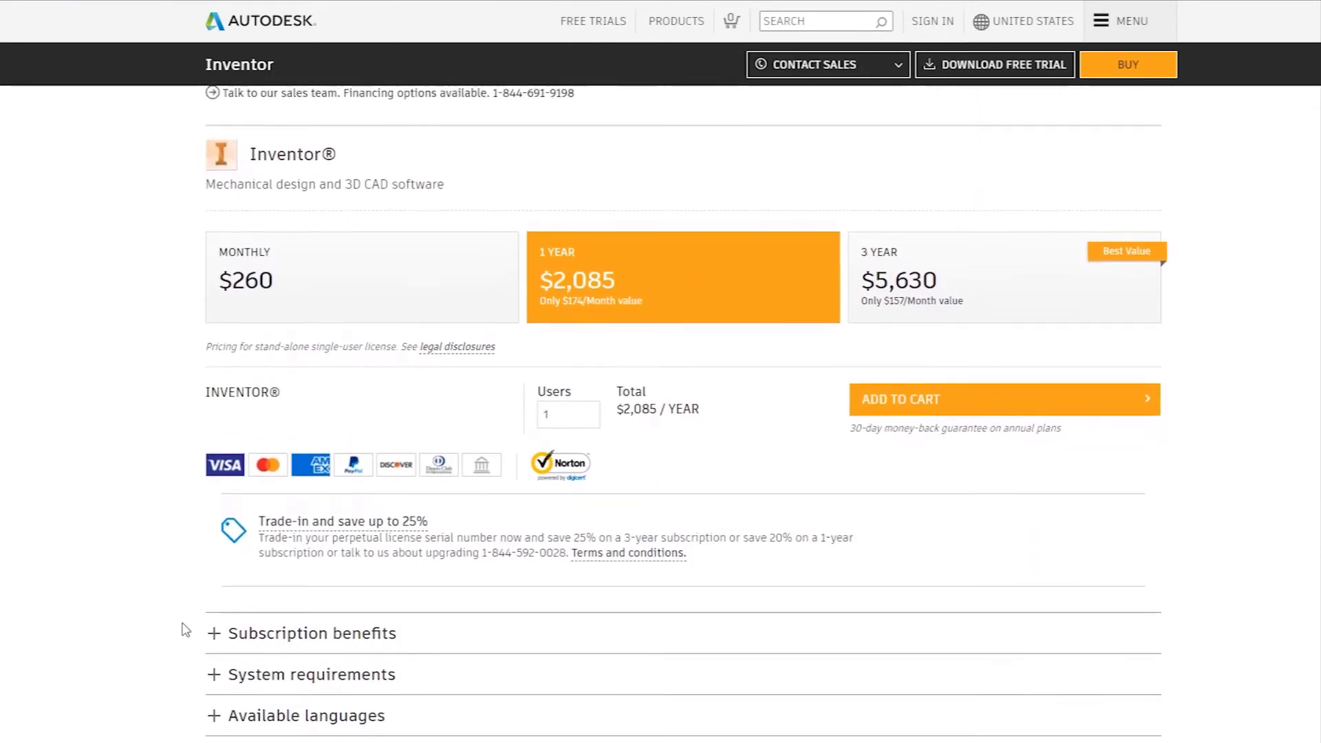